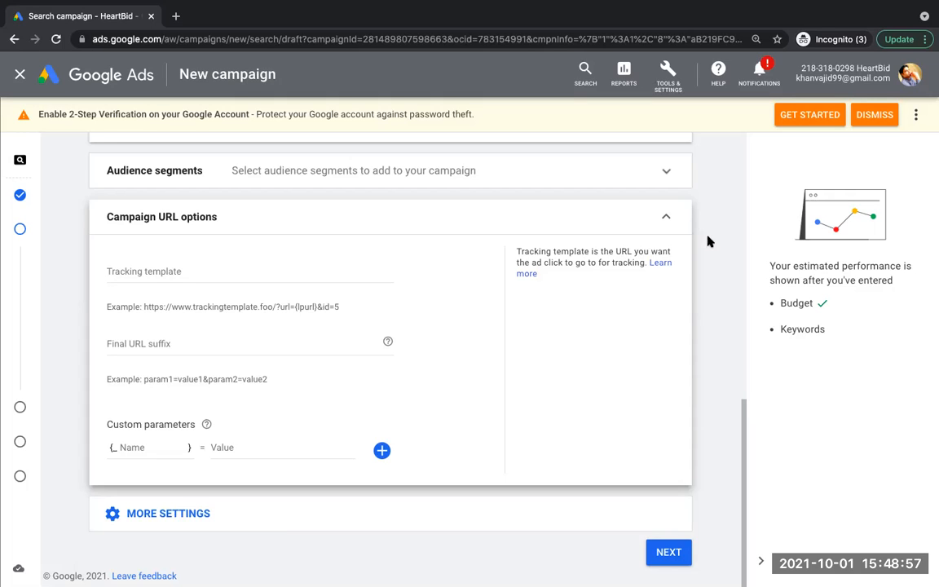
# Step: Leave the campaign URL options empty, reveal the additional campaign settings and continue to the keywords and ads stage
pyautogui.click(164, 272)
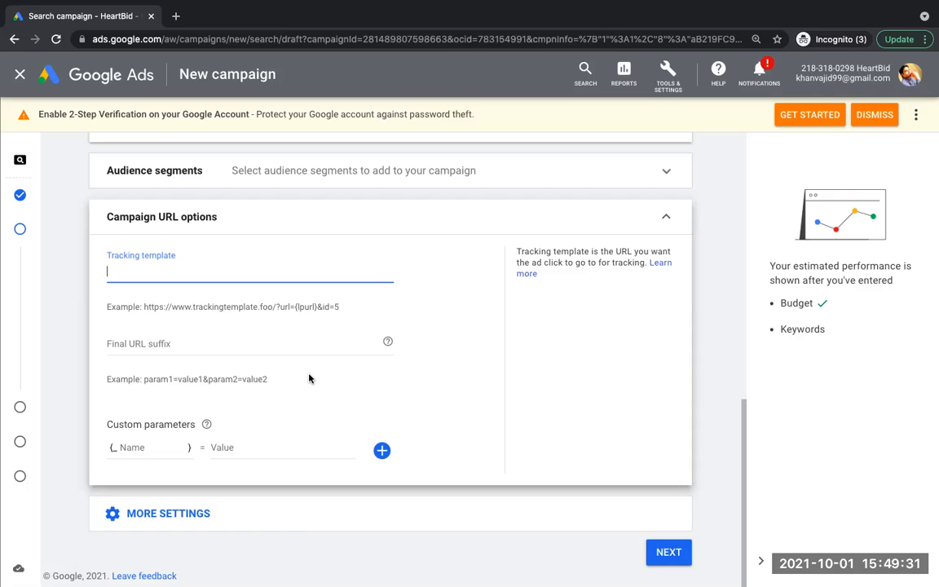
pyautogui.click(668, 216)
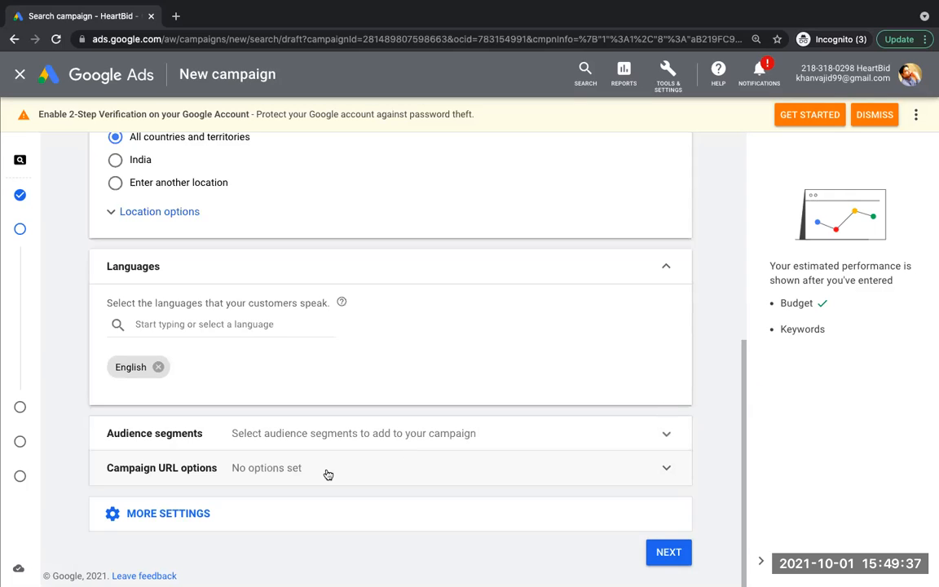
pyautogui.click(253, 510)
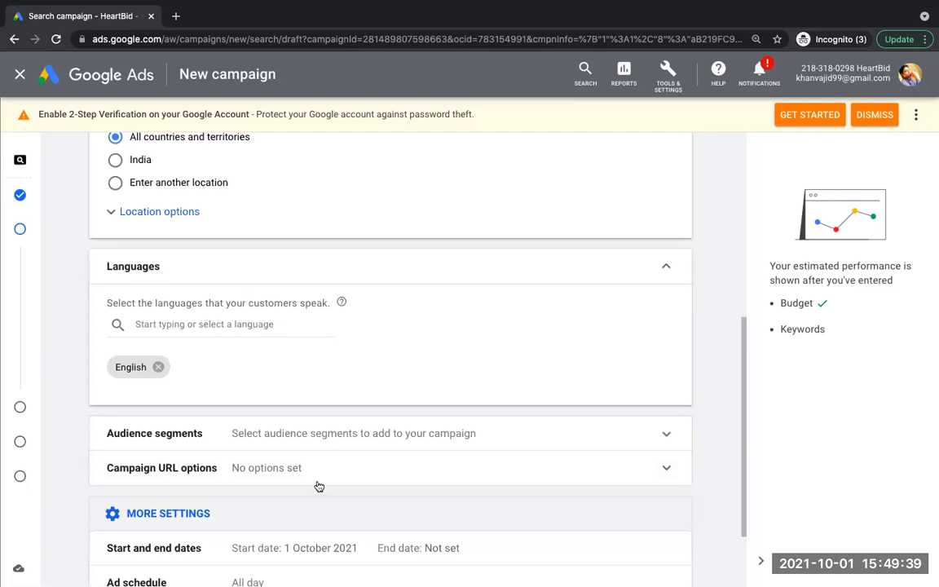
pyautogui.moveTo(744, 436); pyautogui.dragTo(750, 509)
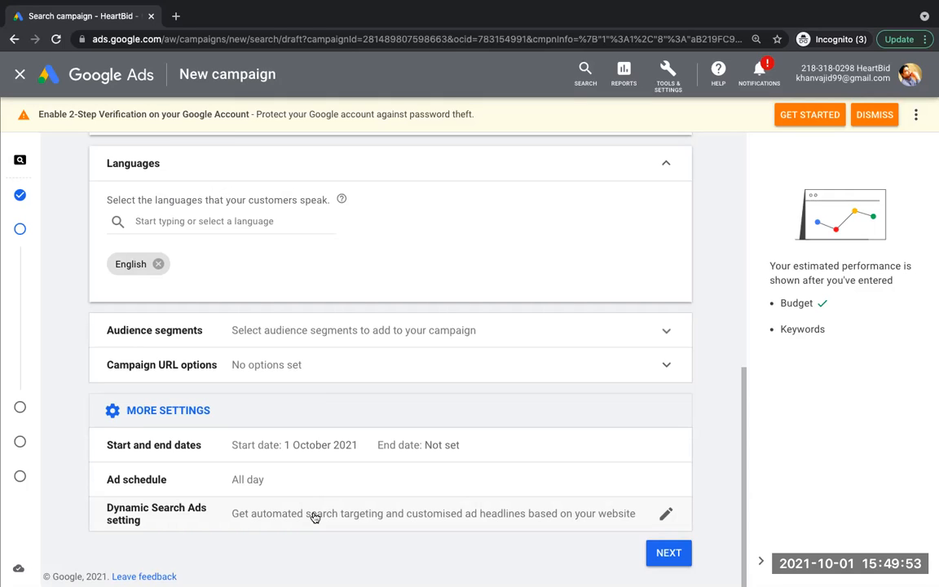
pyautogui.click(682, 564)
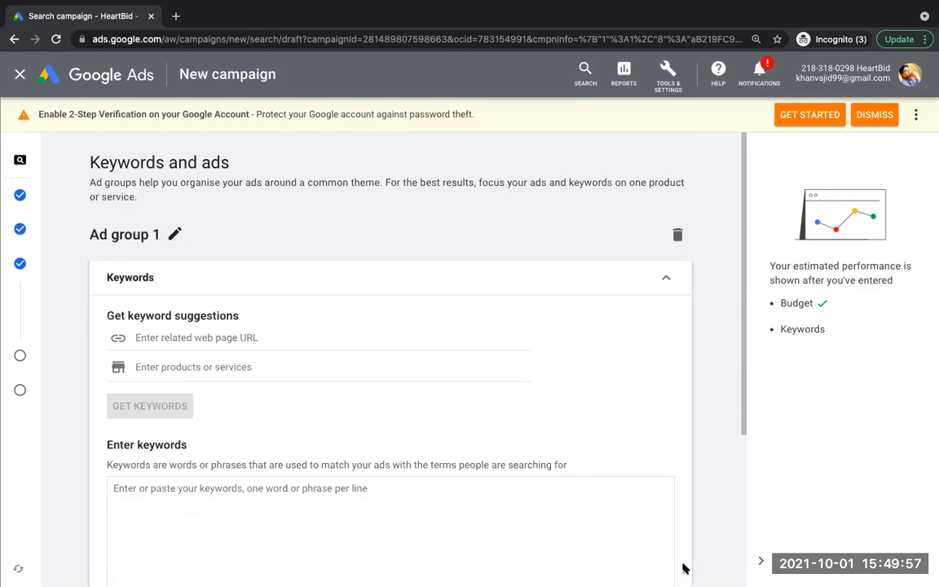
# Step: Rename the first ad group as "SEO services"
pyautogui.moveTo(748, 254)
pyautogui.mouseDown()
pyautogui.moveTo(760, 371)
pyautogui.moveTo(750, 247)
pyautogui.moveTo(760, 338)
pyautogui.moveTo(741, 261)
pyautogui.mouseUp()
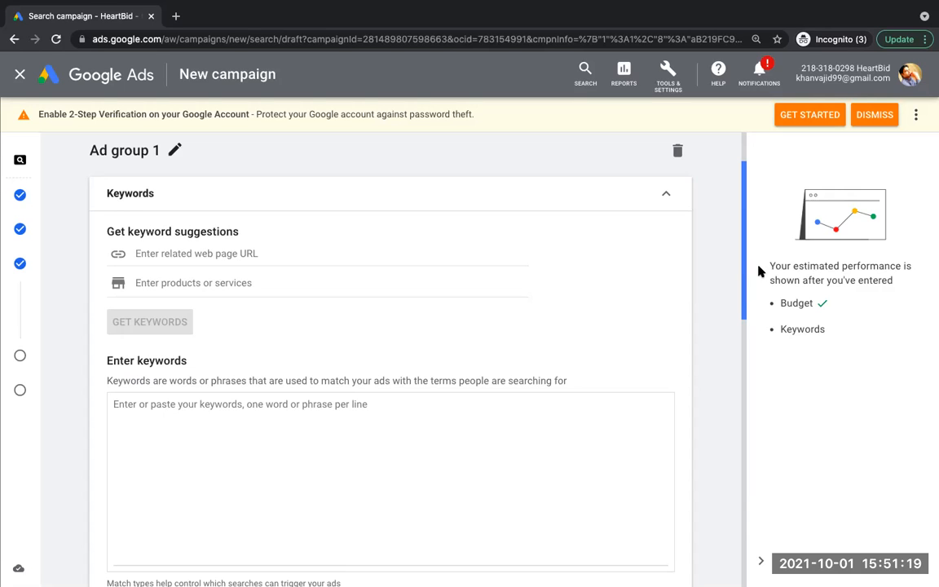
pyautogui.moveTo(742, 258); pyautogui.dragTo(751, 216)
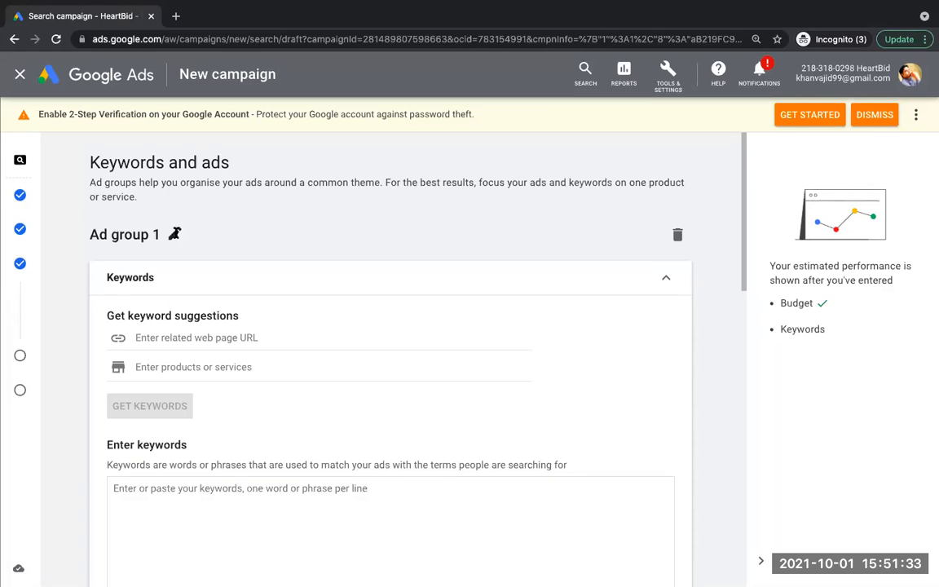
pyautogui.click(175, 234)
pyautogui.tripleClick(163, 237)
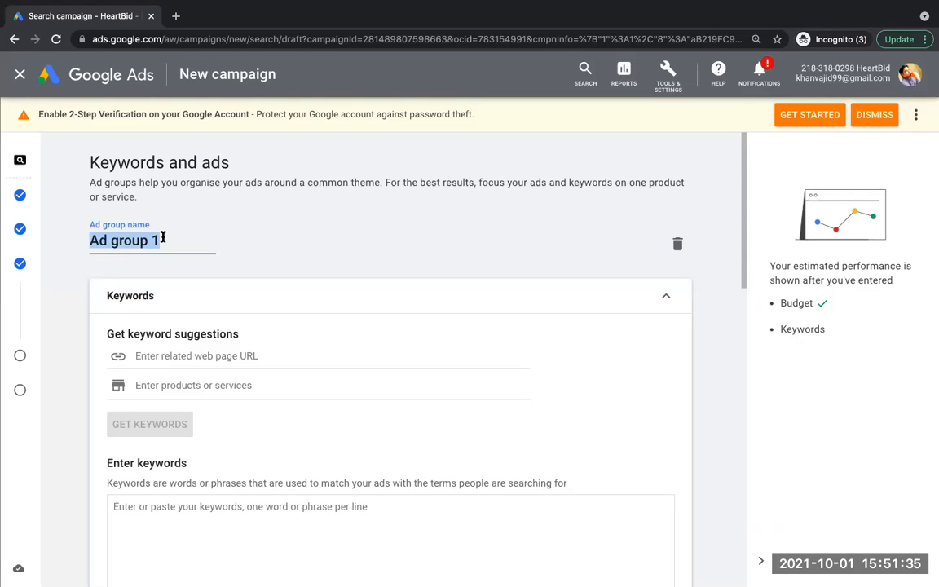
pyautogui.write('SEO ser')
pyautogui.write('es')
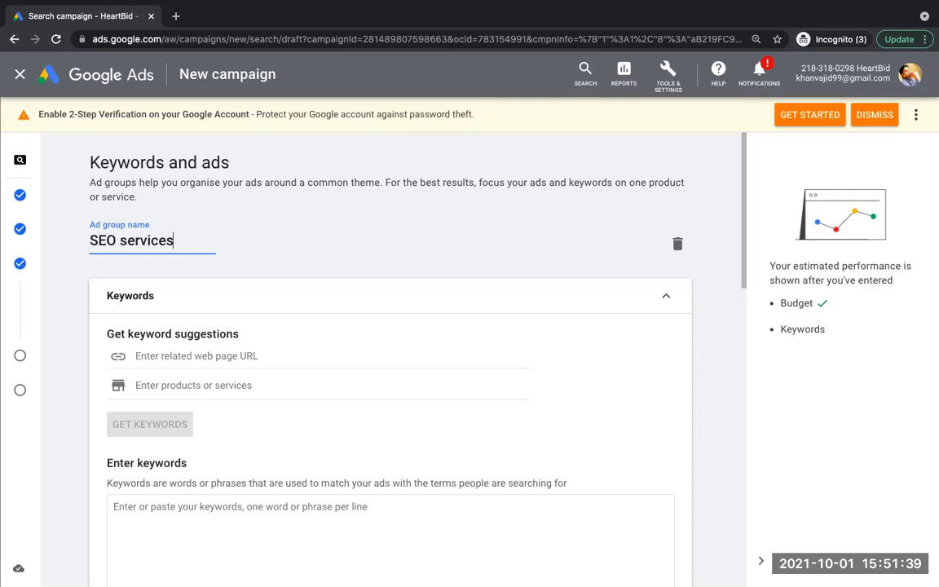
pyautogui.click(266, 257)
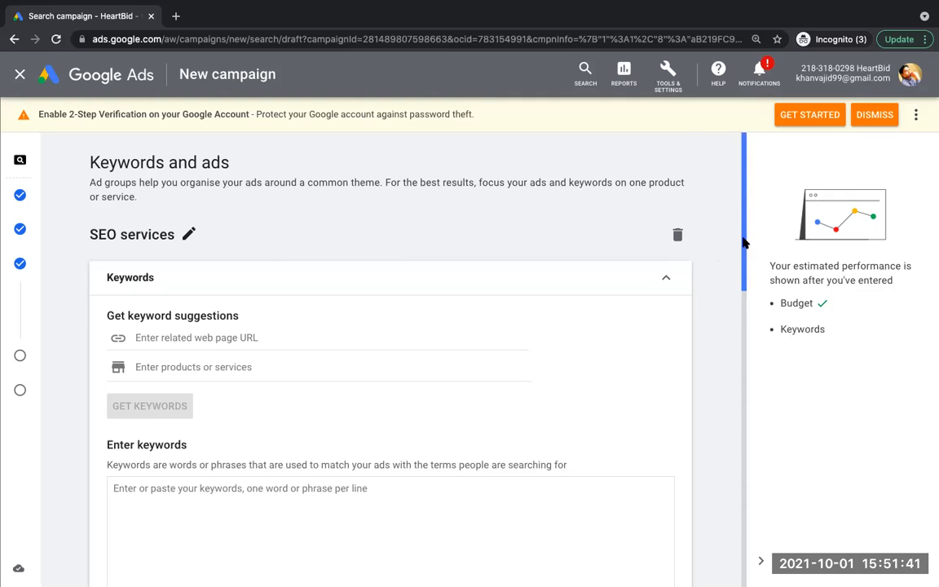
# Step: Enter "seo services in indore" as the keyword for the SEO services ad group
pyautogui.moveTo(746, 245); pyautogui.dragTo(759, 300)
pyautogui.click(302, 316)
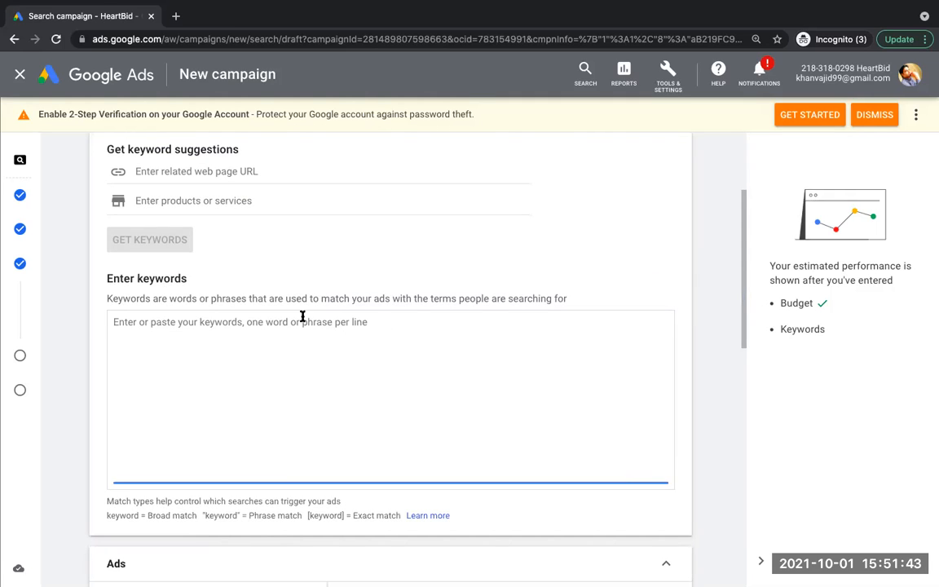
pyautogui.write('seo serv')
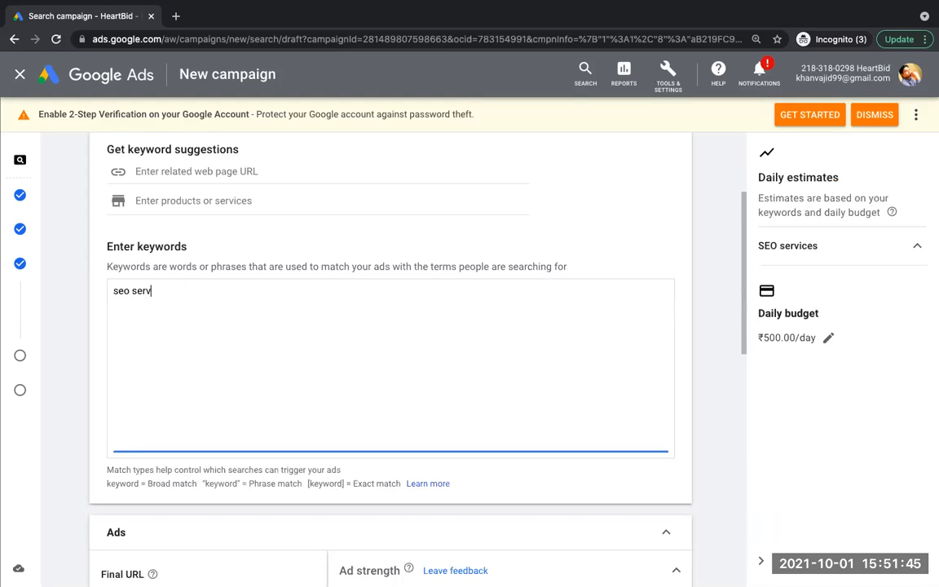
pyautogui.write('ices in indore')
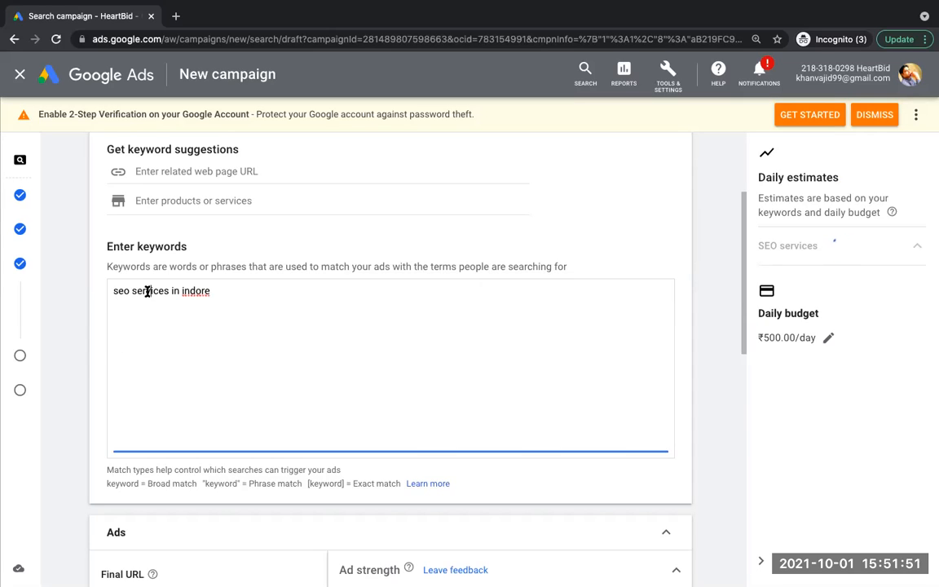
pyautogui.tripleClick(148, 292)
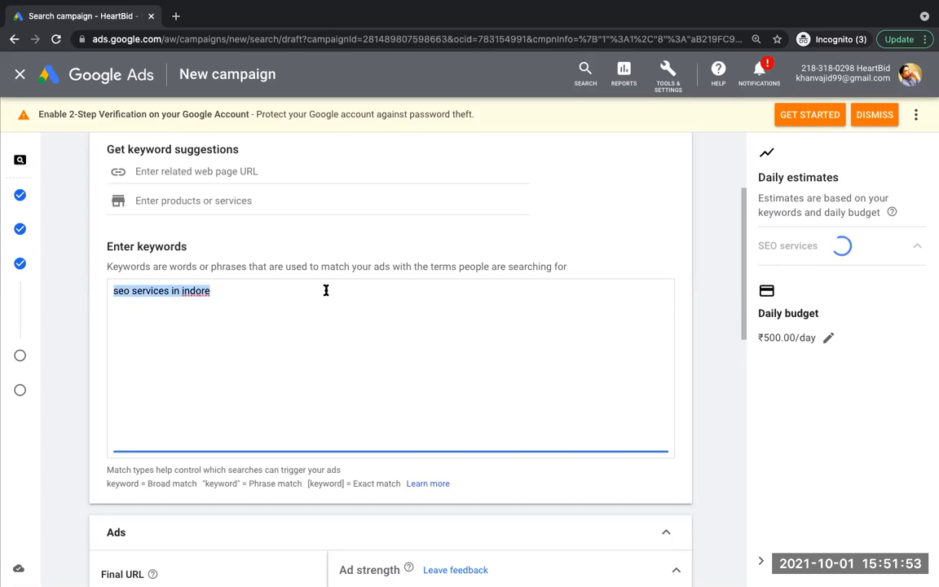
# Step: Create a second ad group and name it "SMO services"
pyautogui.moveTo(742, 262); pyautogui.dragTo(761, 570)
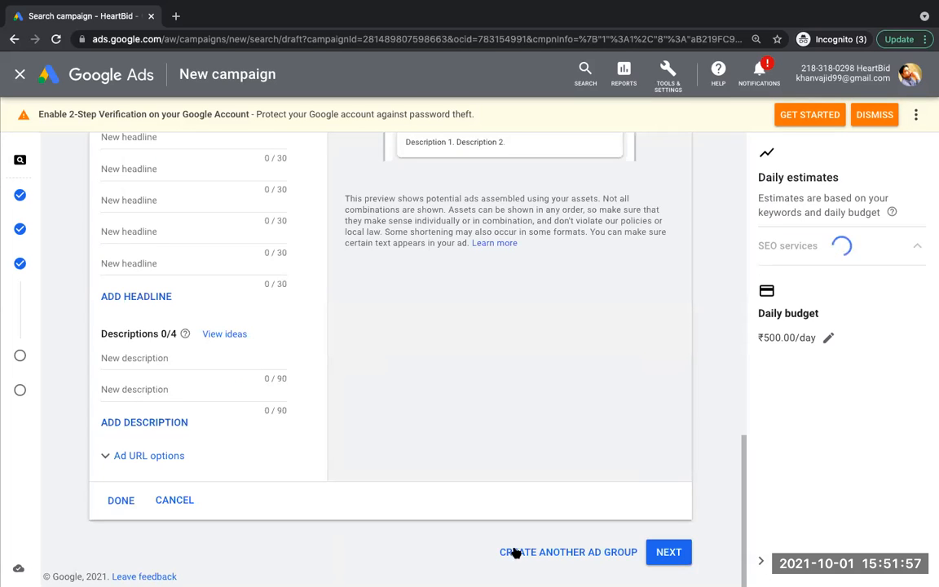
pyautogui.click(512, 553)
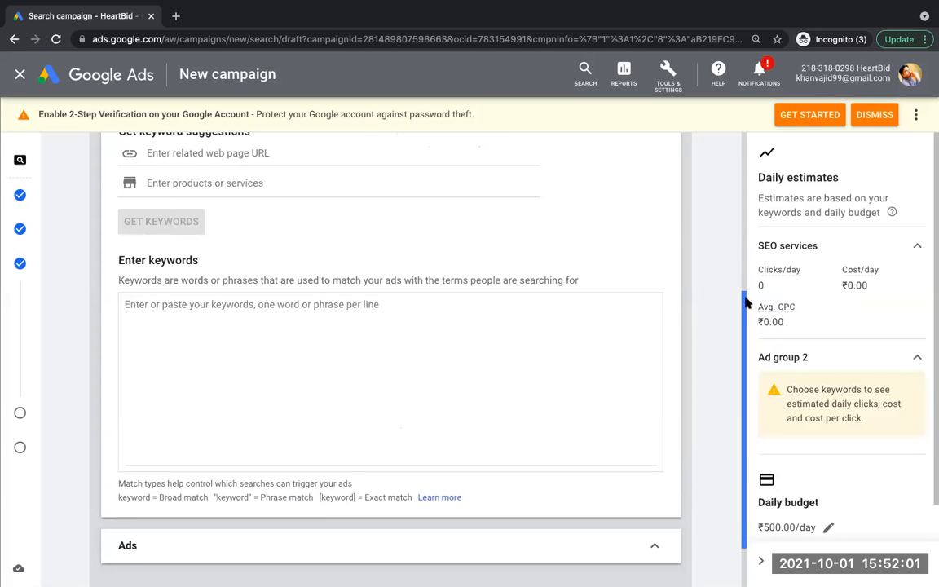
pyautogui.scroll(3, 743, 294)
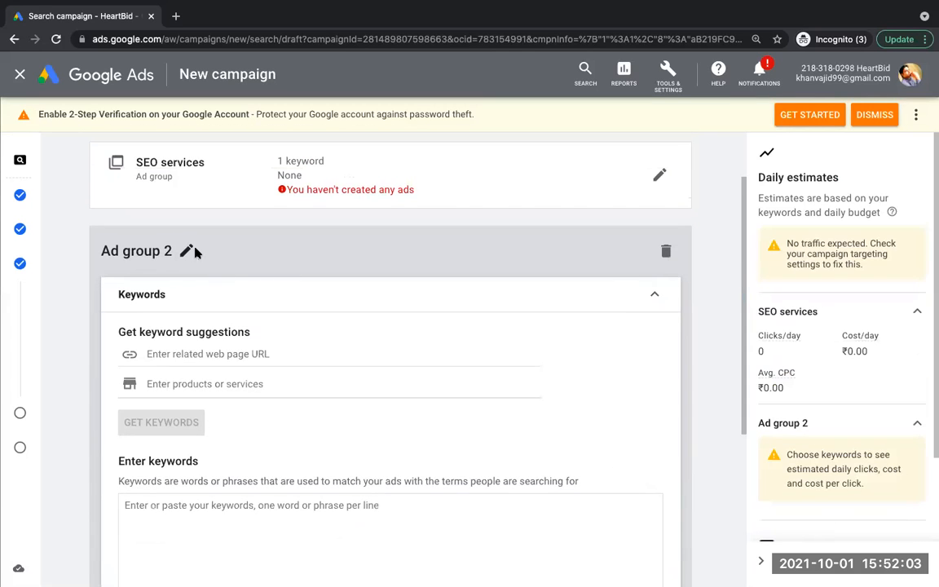
pyautogui.click(186, 250)
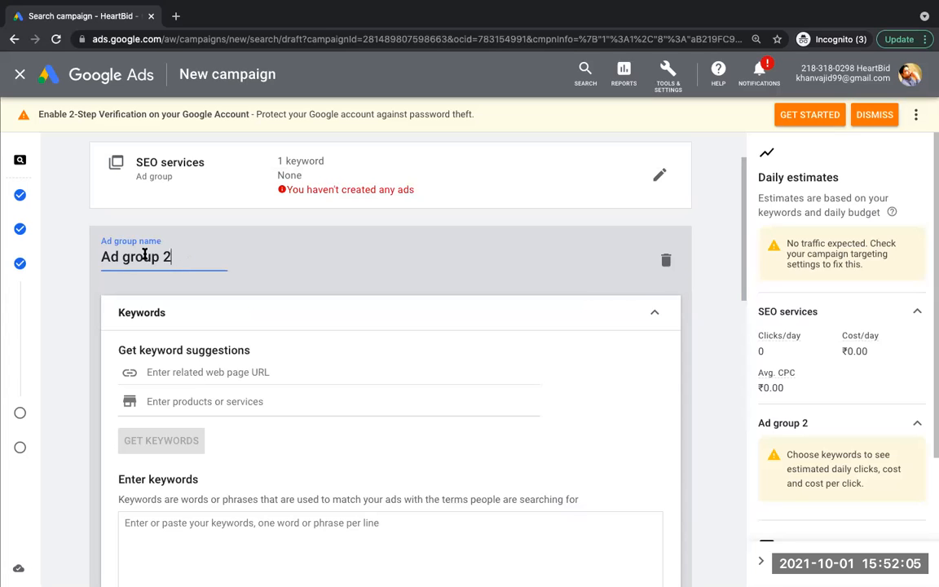
pyautogui.hotkey('ctrl', 'a')
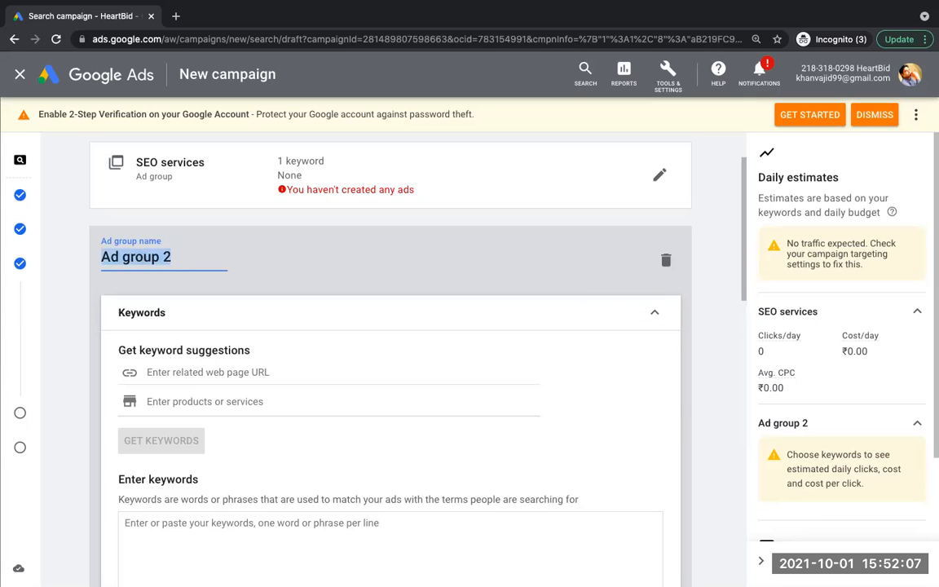
pyautogui.write('SMO services')
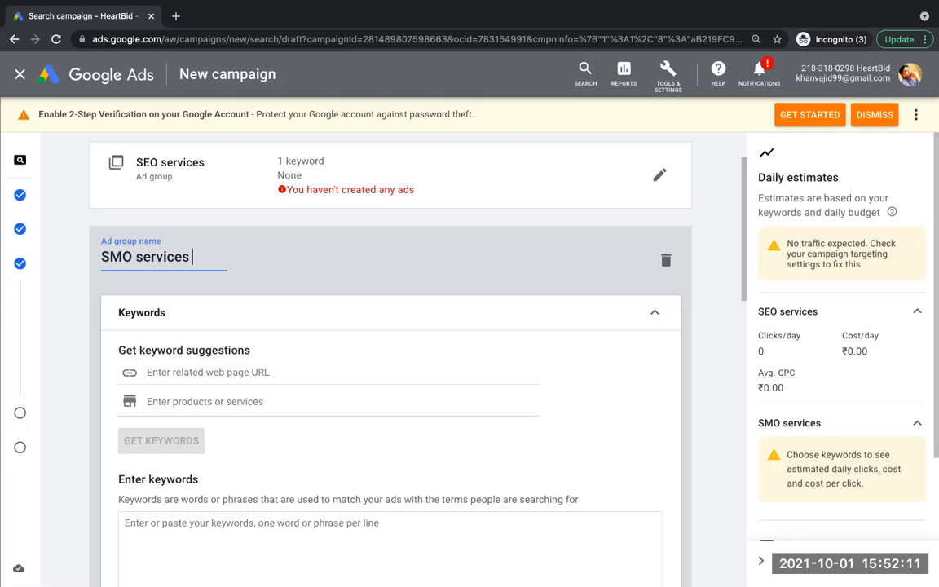
# Step: Enter "SMO services in indore" as the keyword for the SMO services ad group, reusing its copied name
pyautogui.tripleClick(126, 261)
pyautogui.hotkey('ctrl', 'c')
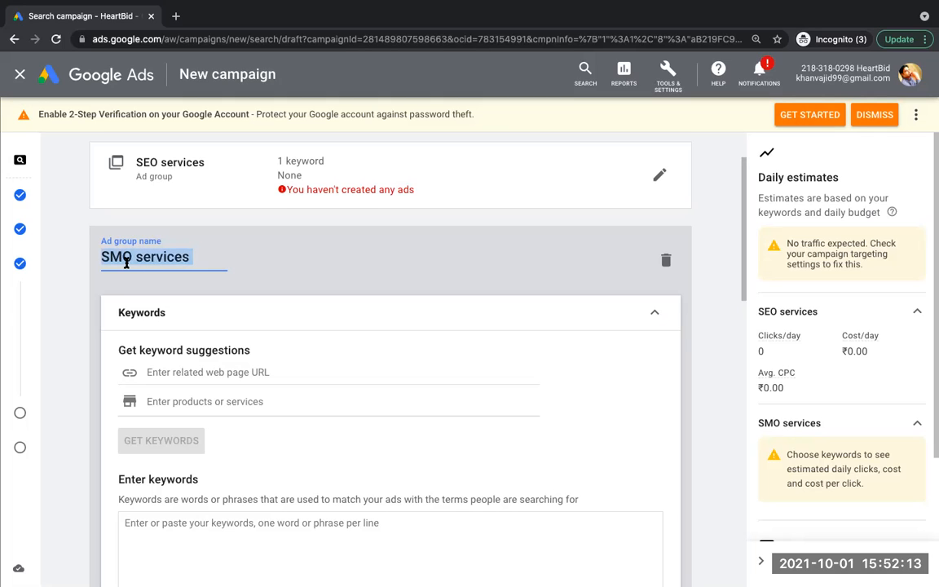
pyautogui.click(204, 523)
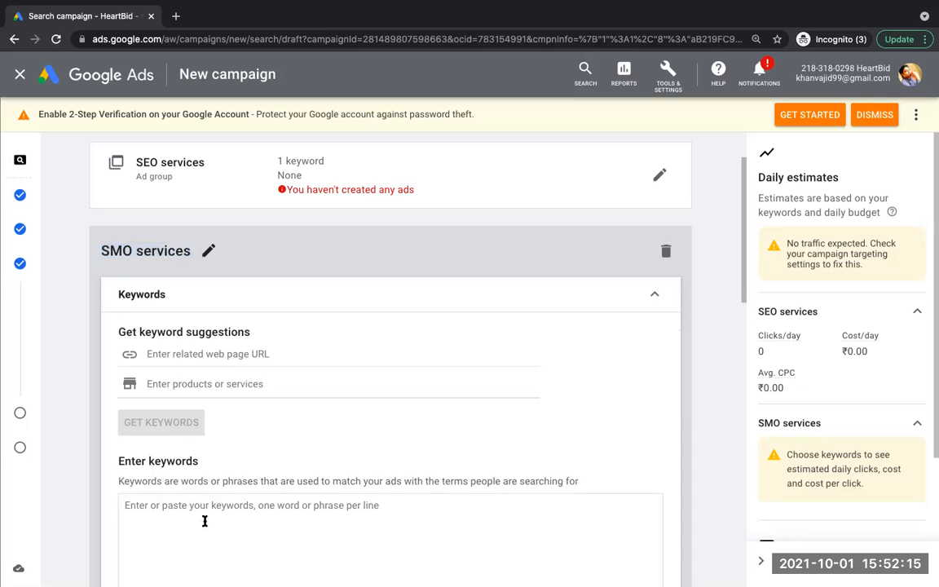
pyautogui.hotkey('ctrl', 'v')
pyautogui.write('in indore')
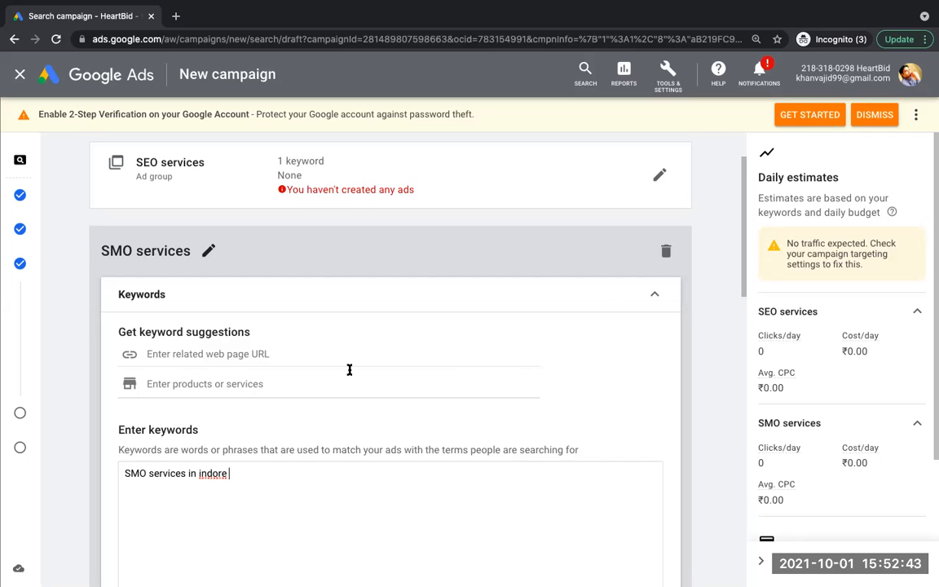
# Step: Review both ad groups on the page, including the keywords and ads sections of the SMO services group
pyautogui.moveTo(745, 283); pyautogui.dragTo(741, 228)
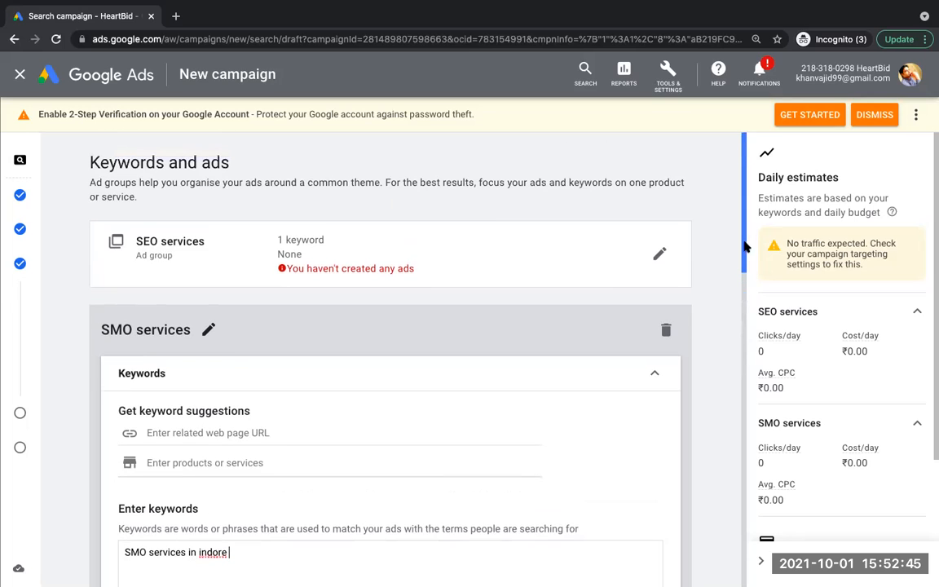
pyautogui.scroll(-1, 734, 283)
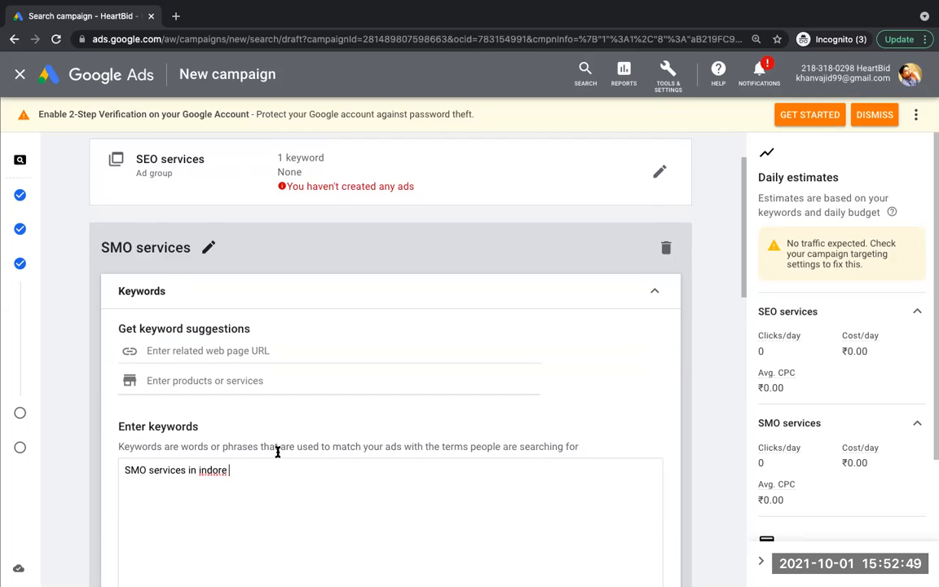
pyautogui.click(656, 293)
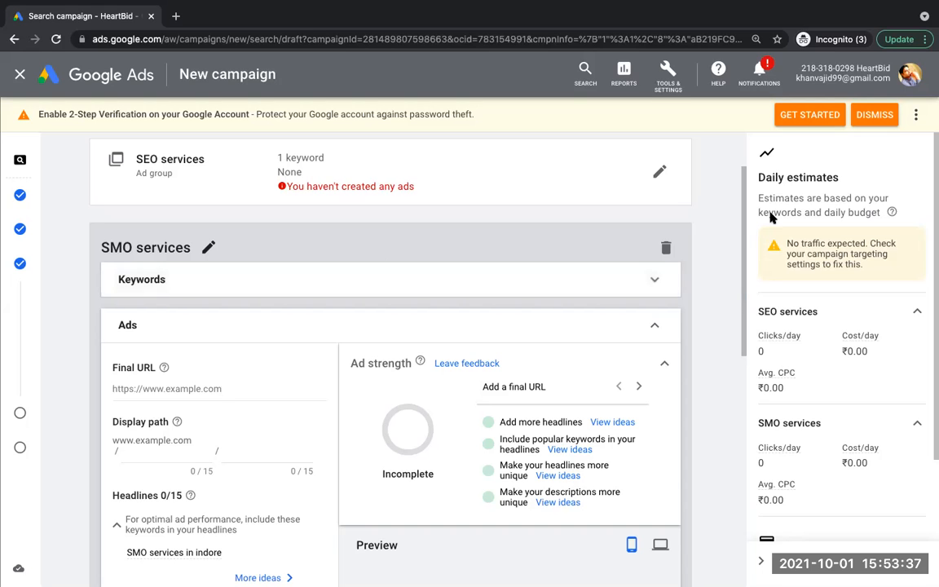
pyautogui.moveTo(742, 228)
pyautogui.mouseDown()
pyautogui.moveTo(747, 349)
pyautogui.moveTo(778, 452)
pyautogui.moveTo(778, 529)
pyautogui.moveTo(740, 366)
pyautogui.moveTo(780, 203)
pyautogui.mouseUp()
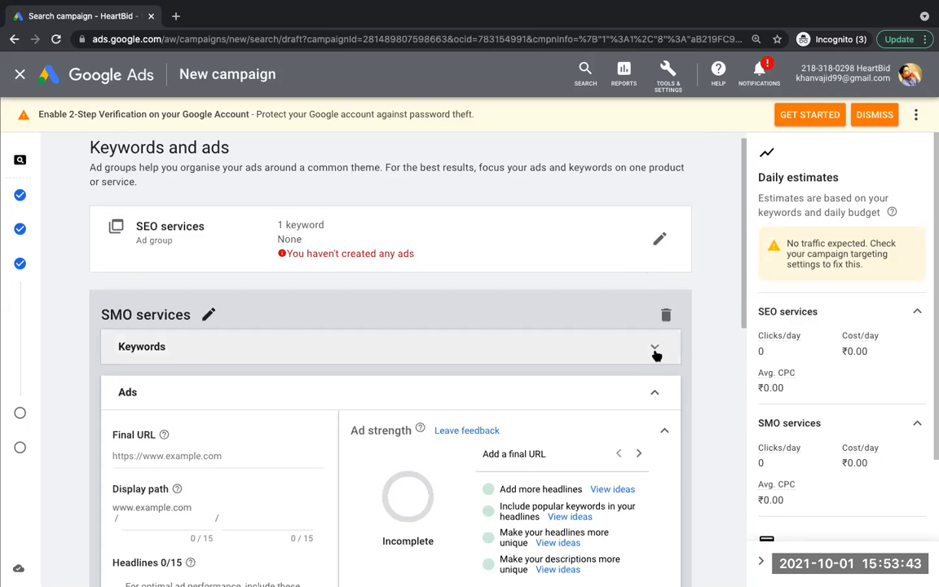
pyautogui.click(654, 349)
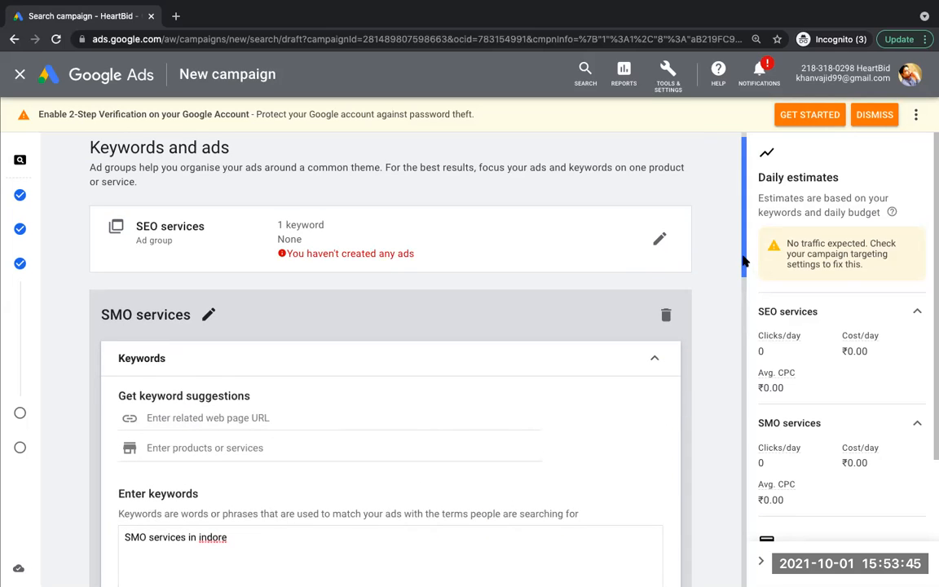
pyautogui.moveTo(744, 260); pyautogui.dragTo(778, 560)
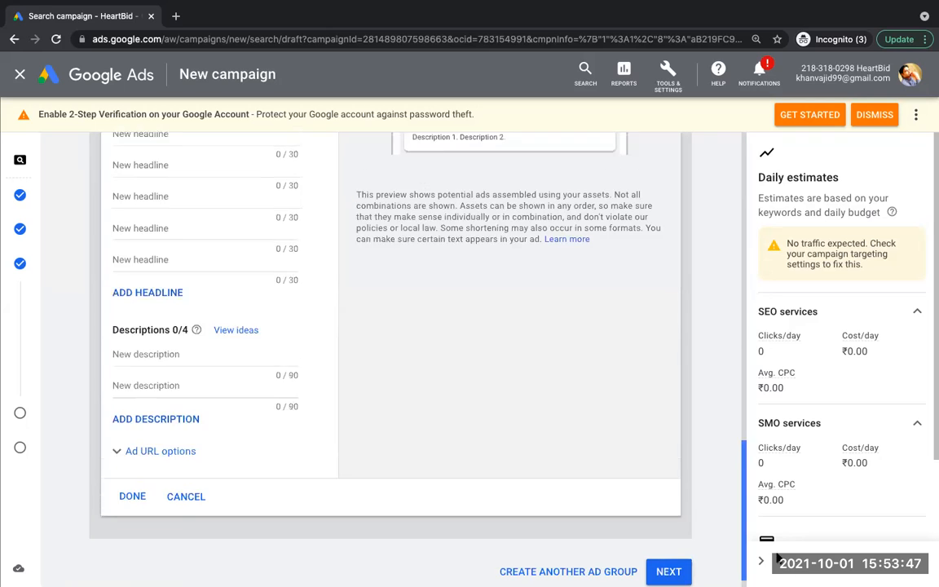
pyautogui.scroll(12, 705, 342)
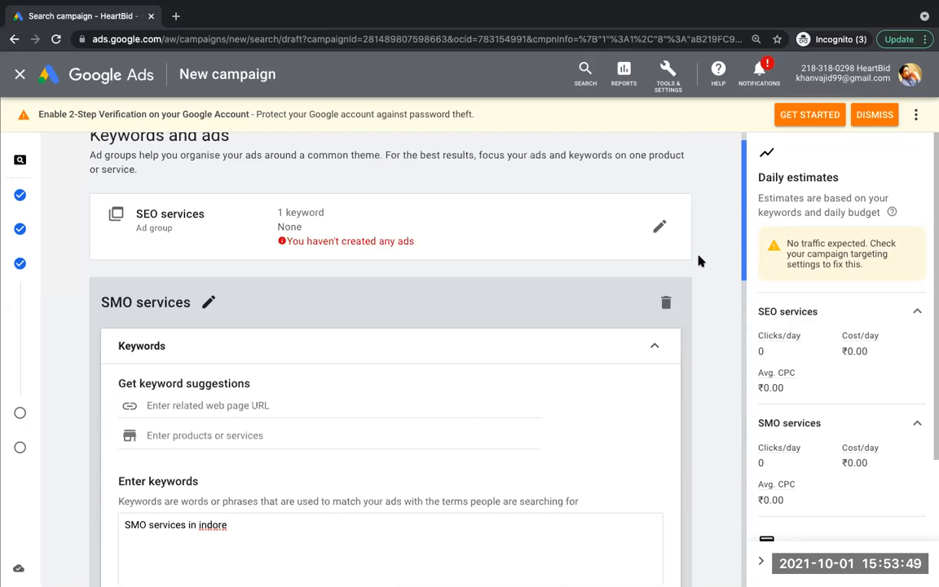
pyautogui.scroll(-2, 697, 275)
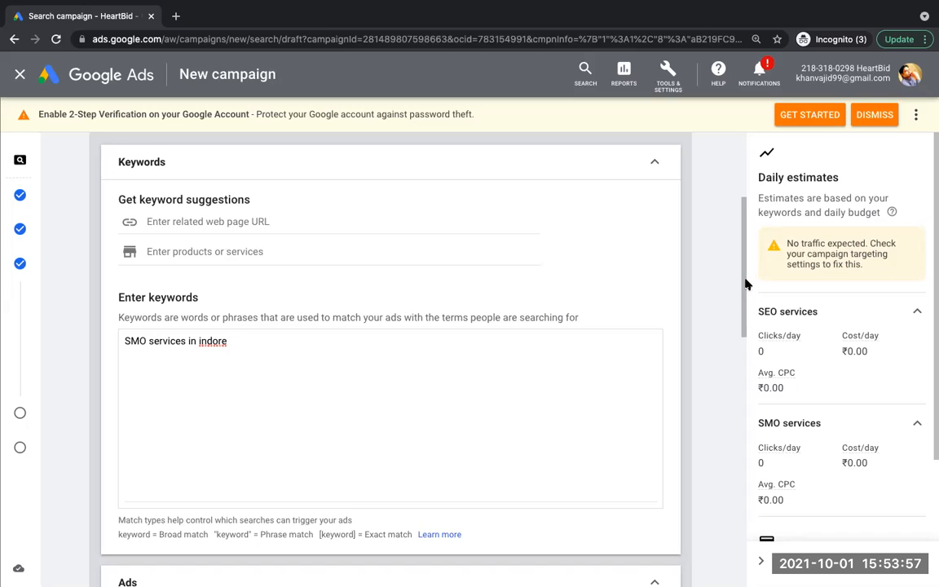
pyautogui.moveTo(745, 284); pyautogui.dragTo(743, 255)
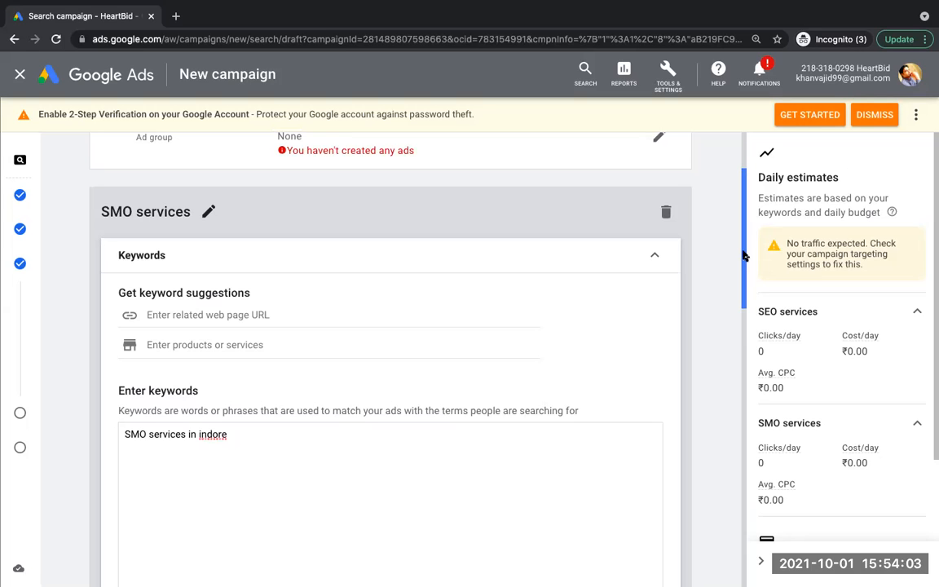
pyautogui.moveTo(744, 256); pyautogui.dragTo(742, 198)
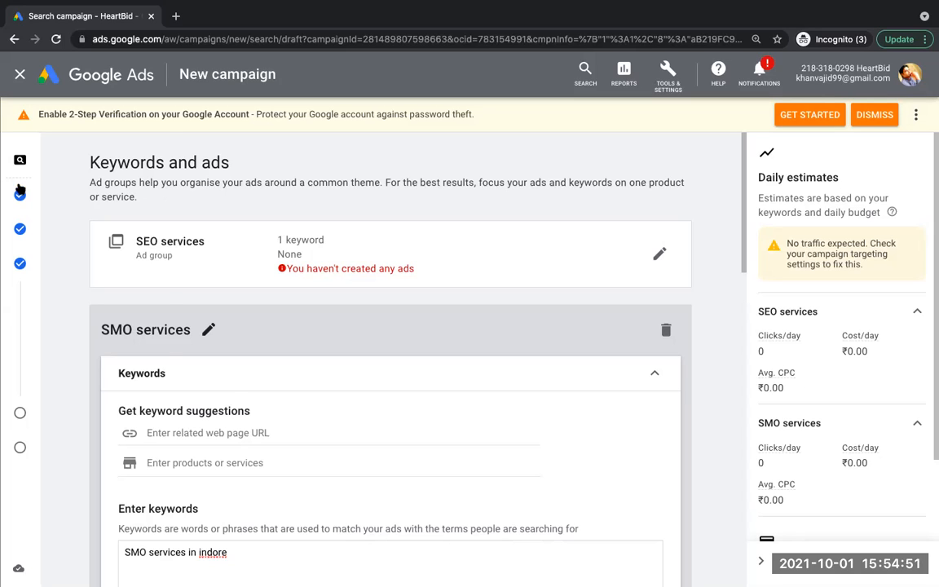
# Step: Delete the SMO services ad group from the campaign
pyautogui.moveTo(22, 192)
pyautogui.moveTo(742, 224); pyautogui.dragTo(786, 212)
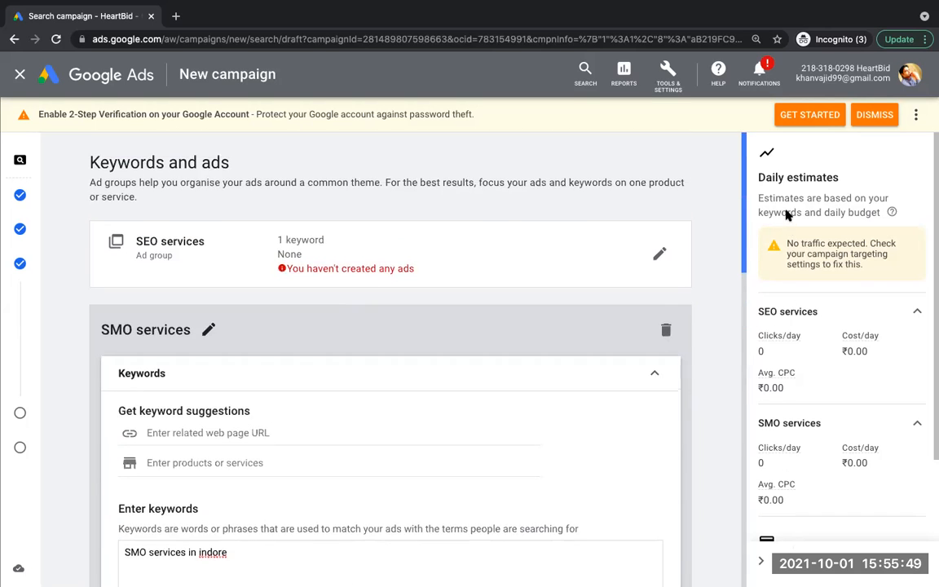
pyautogui.click(666, 331)
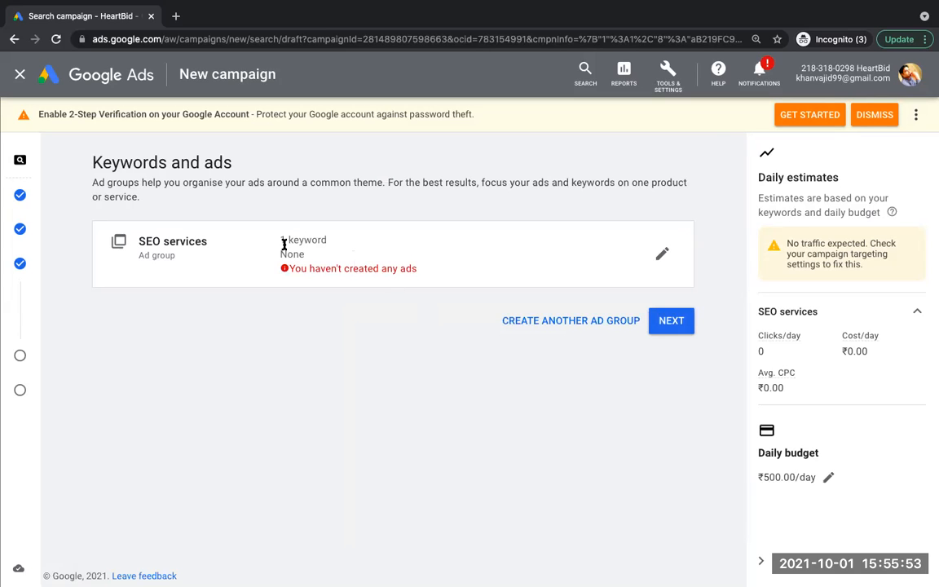
# Step: Open the SEO services ad group for editing and activate the web page URL field for keyword suggestions
pyautogui.click(660, 256)
pyautogui.moveTo(744, 216); pyautogui.dragTo(745, 269)
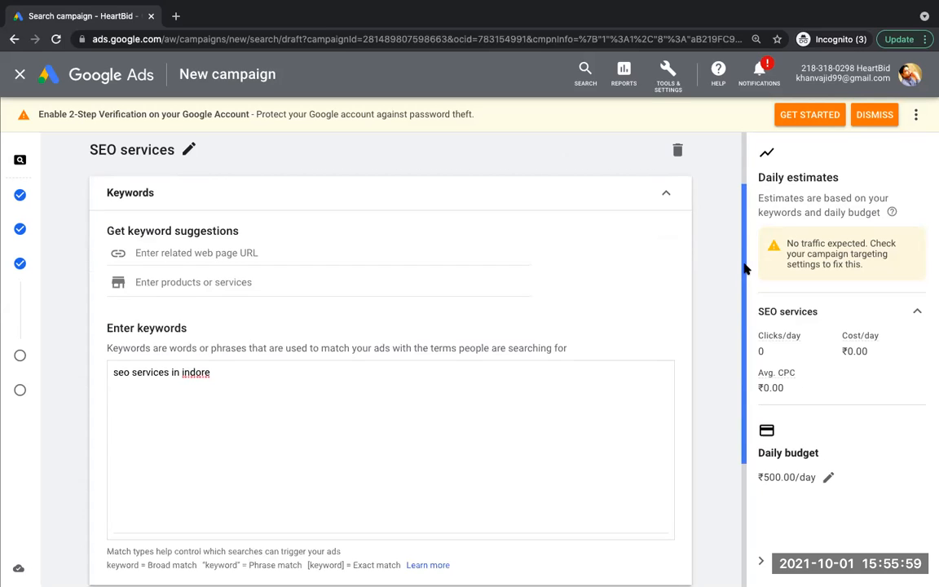
pyautogui.click(161, 284)
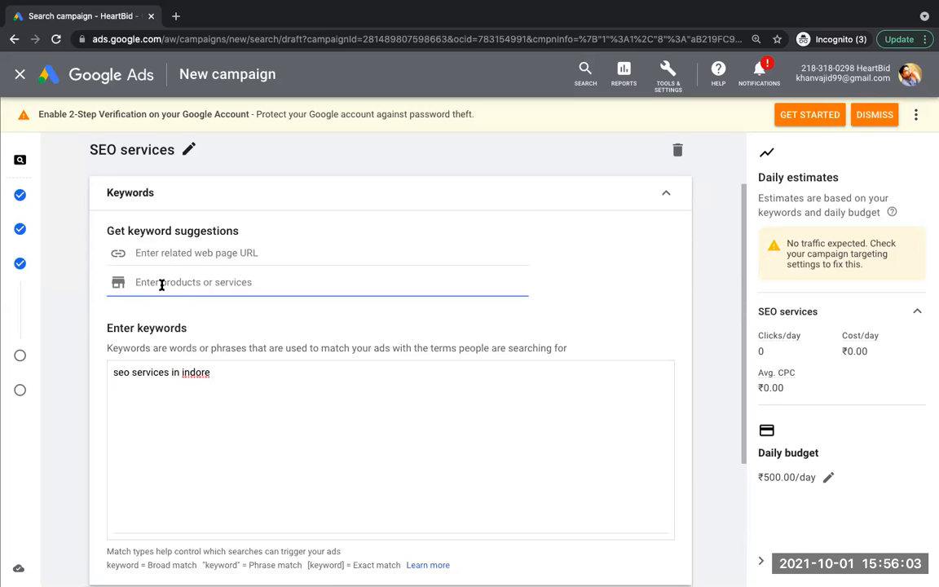
pyautogui.click(157, 252)
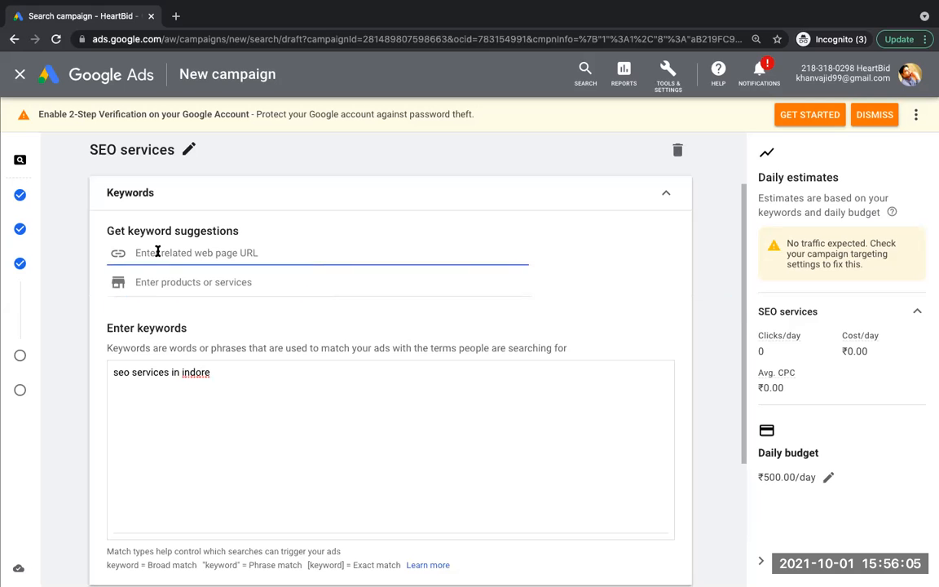
# Step: Open heartbid.net in a new browser tab and copy its address
pyautogui.click(176, 17)
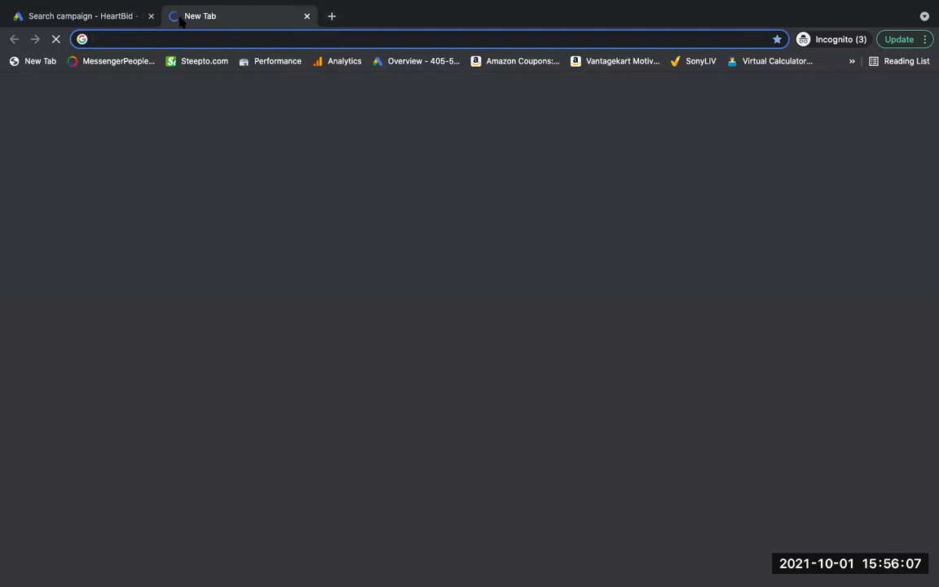
pyautogui.write('hear')
pyautogui.press('Return')
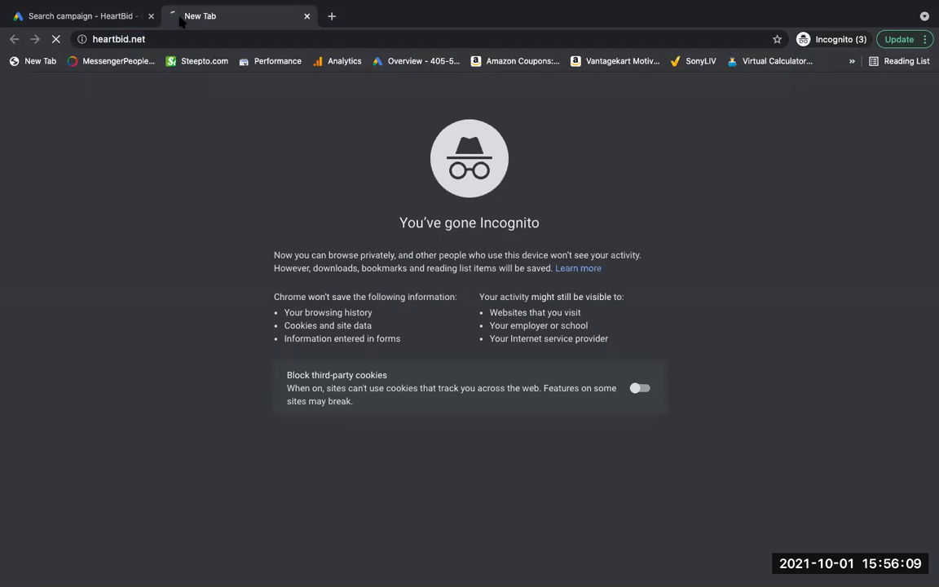
pyautogui.click(202, 39)
pyautogui.hotkey('ctrl', 'c')
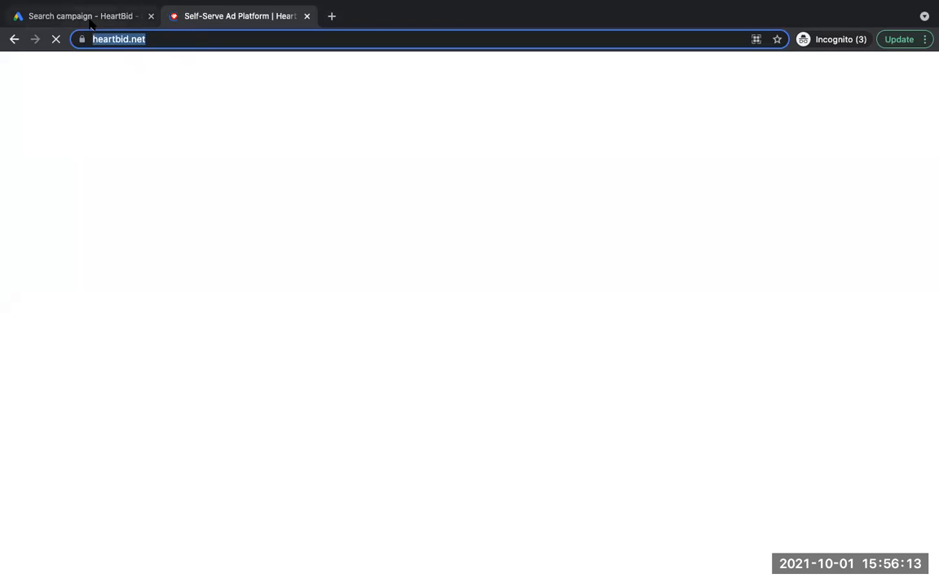
pyautogui.click(89, 19)
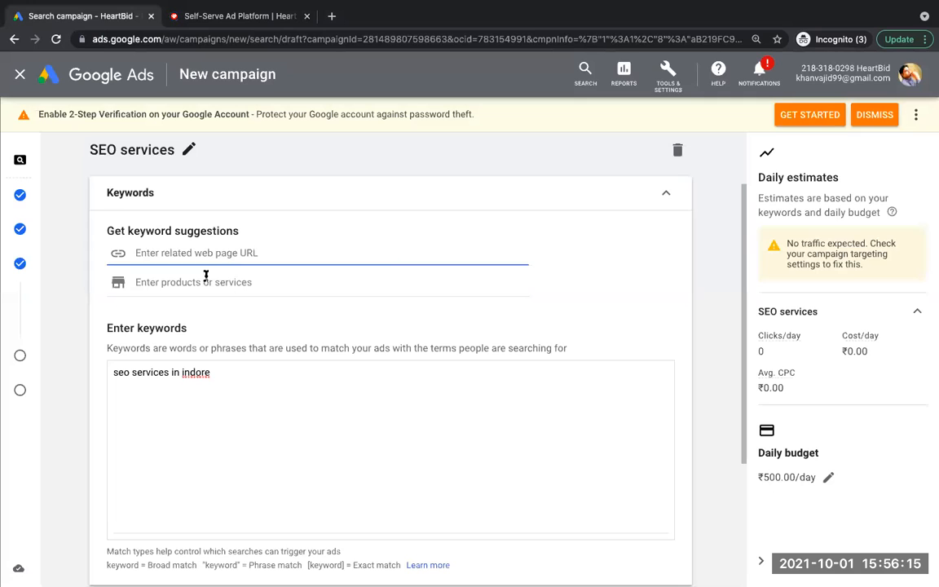
pyautogui.hotkey('ctrl', 'v')
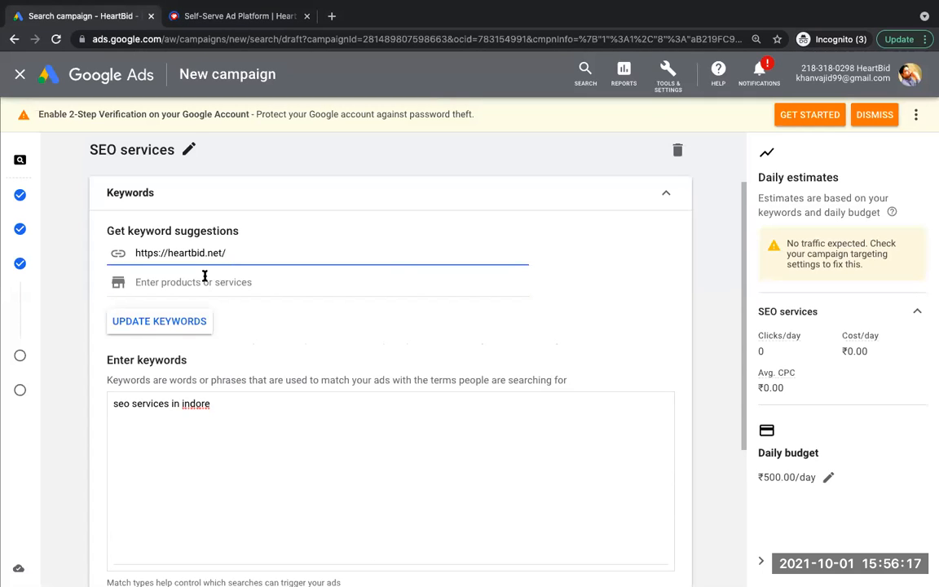
pyautogui.click(187, 323)
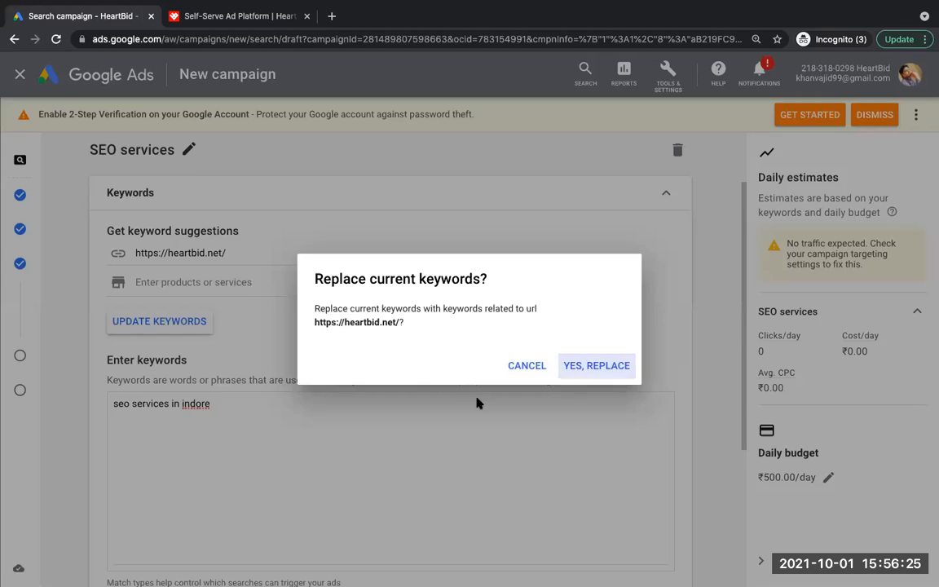
pyautogui.press('Return')
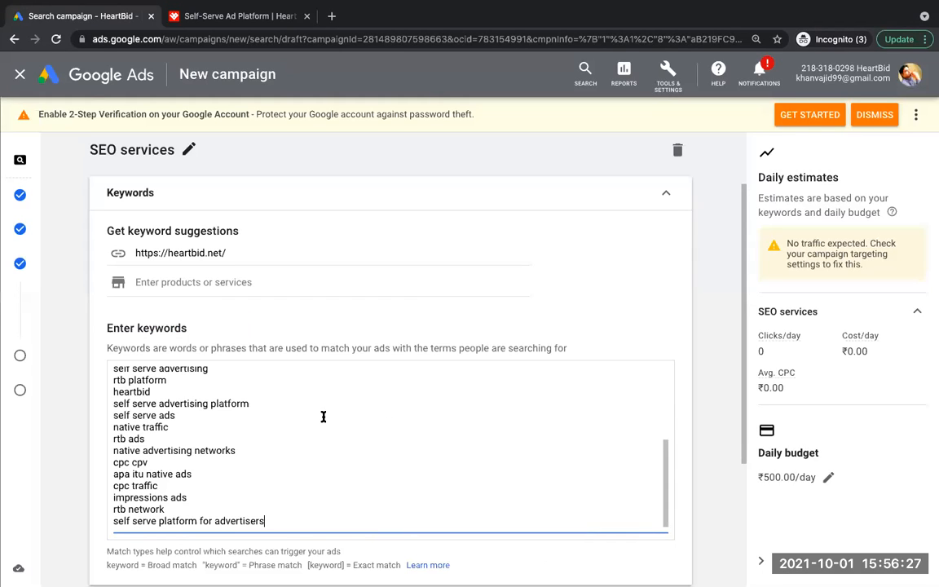
# Step: Clear the related web page URL and delete all the suggested keywords from the SEO services ad group
pyautogui.click(194, 255)
pyautogui.tripleClick(193, 256)
pyautogui.click(193, 255)
pyautogui.tripleClick(193, 255)
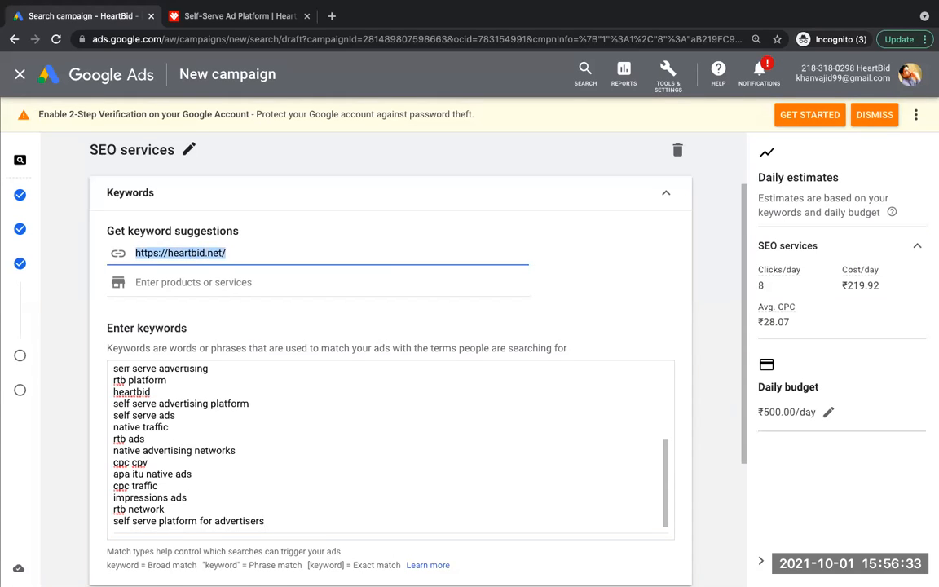
pyautogui.press('BackSpace')
pyautogui.tripleClick(235, 441)
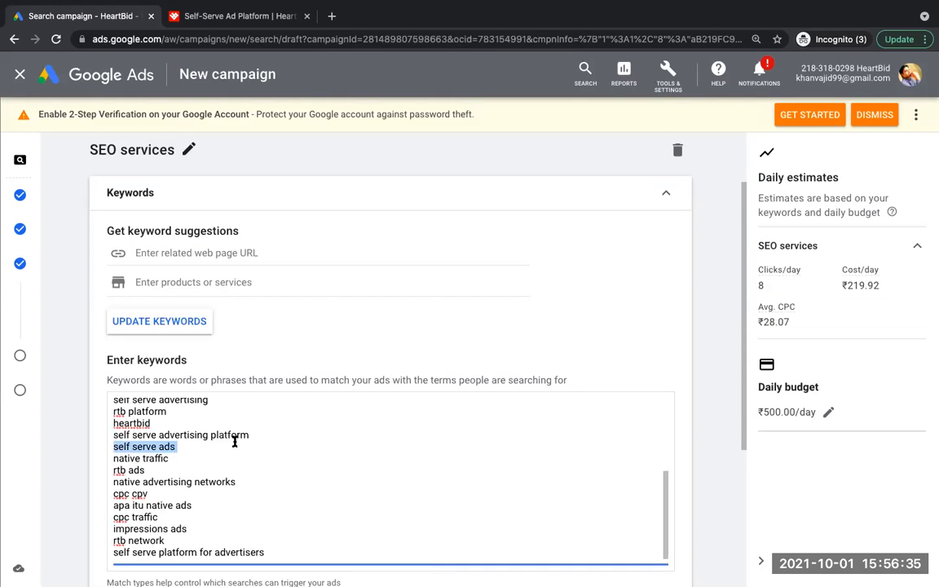
pyautogui.hotkey('ctrl', 'a')
pyautogui.press('BackSpace')
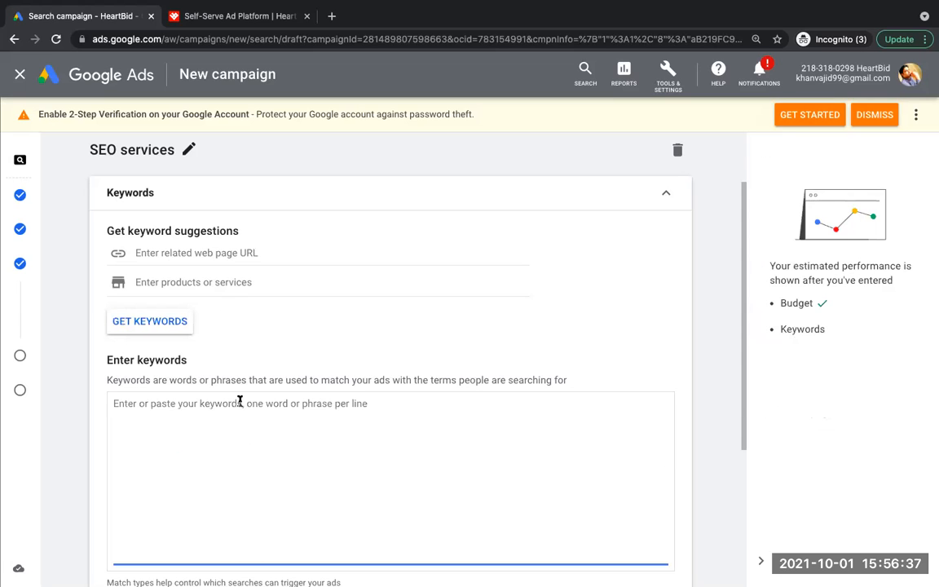
# Step: Try to get keyword suggestions for the product or service "advertising gaency in mumbai"
pyautogui.click(220, 283)
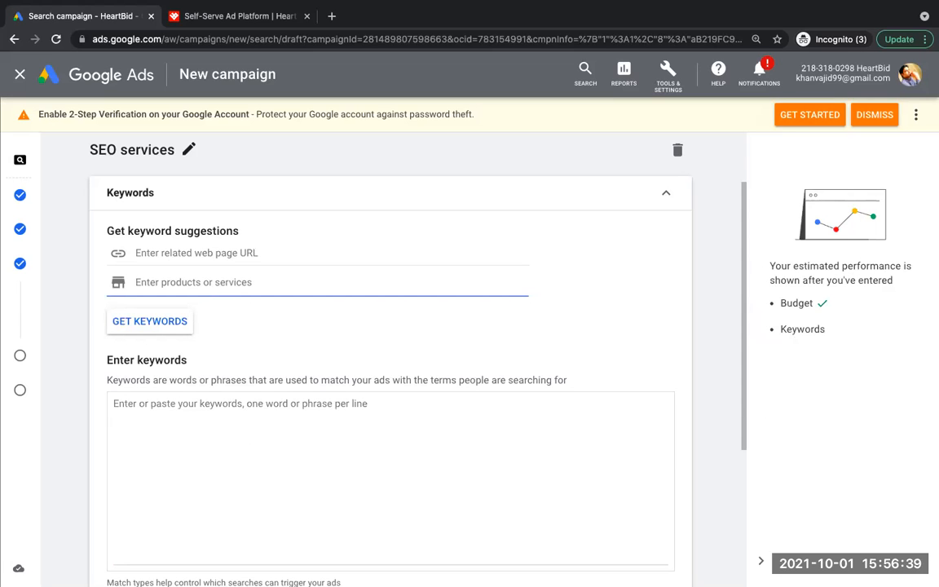
pyautogui.write('advertising ')
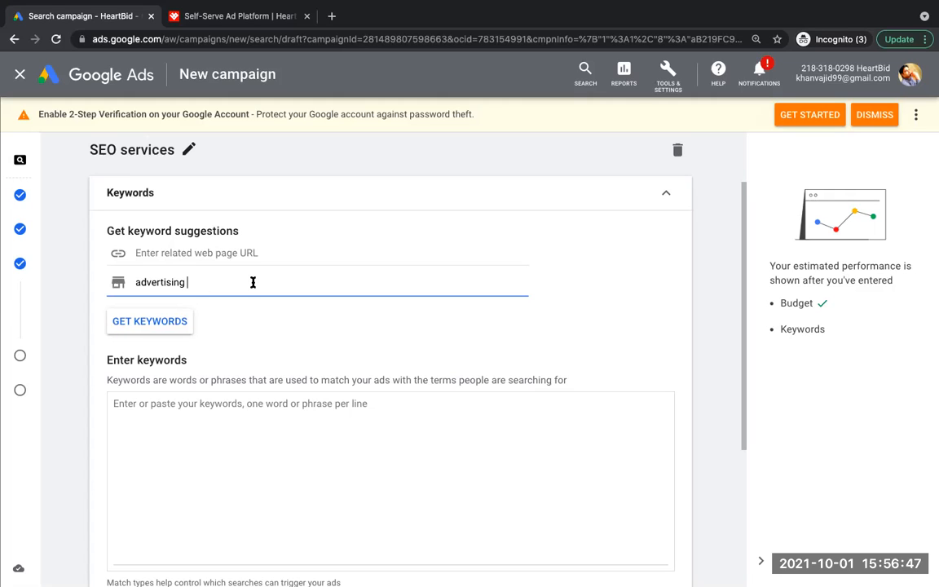
pyautogui.write('gaency')
pyautogui.press('Left')
pyautogui.press('Left')
pyautogui.press('Left')
pyautogui.write('in mumbai')
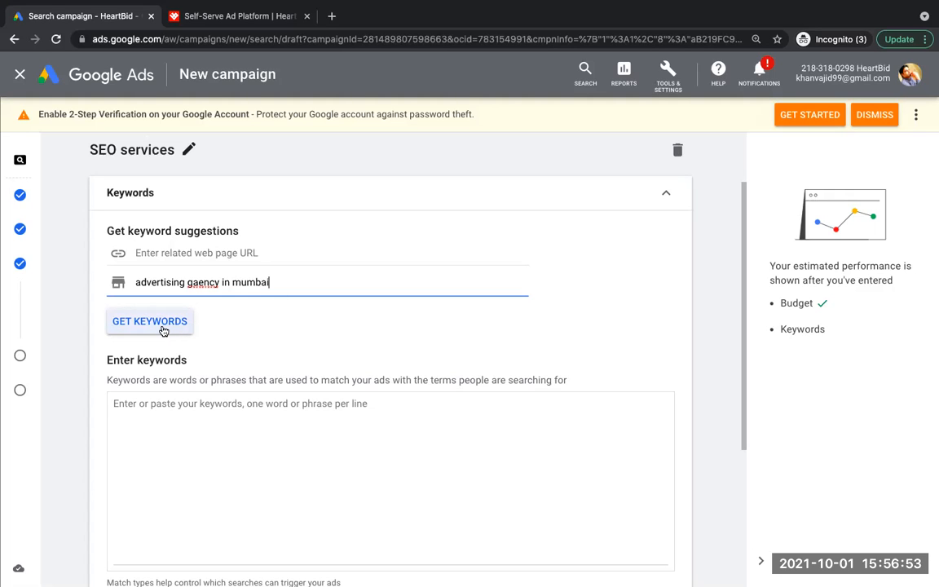
pyautogui.click(163, 330)
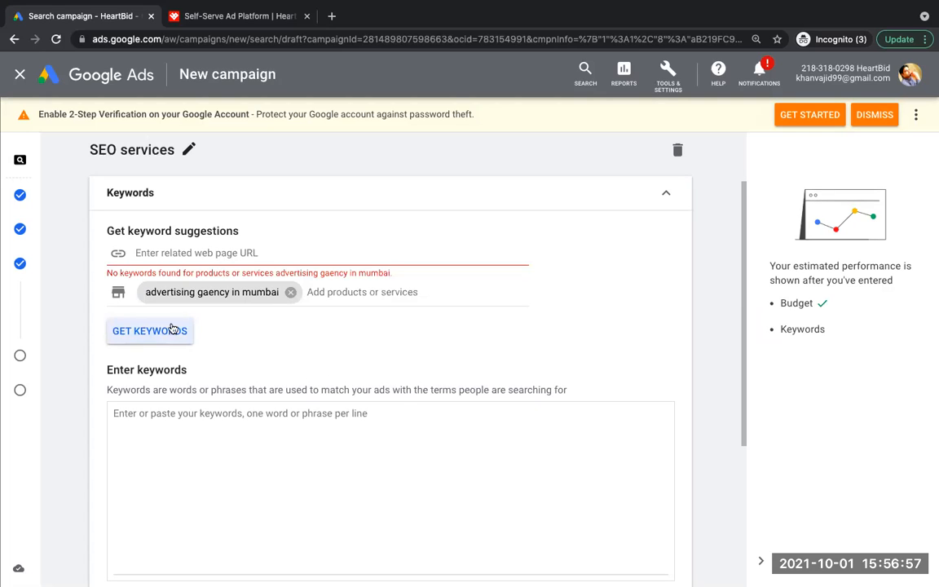
# Step: Remove the Mumbai product term and get keyword suggestions for "advertising agency" instead
pyautogui.click(289, 292)
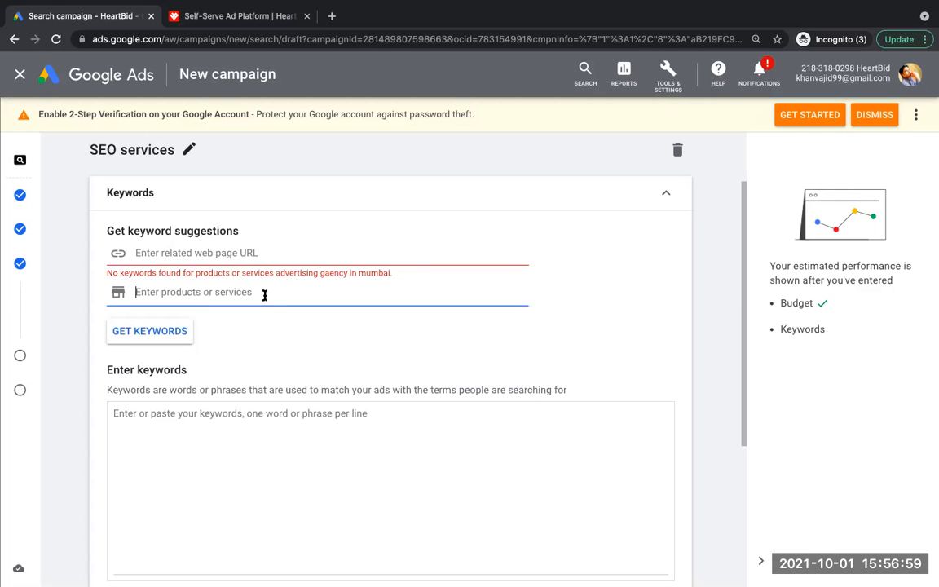
pyautogui.write('advert')
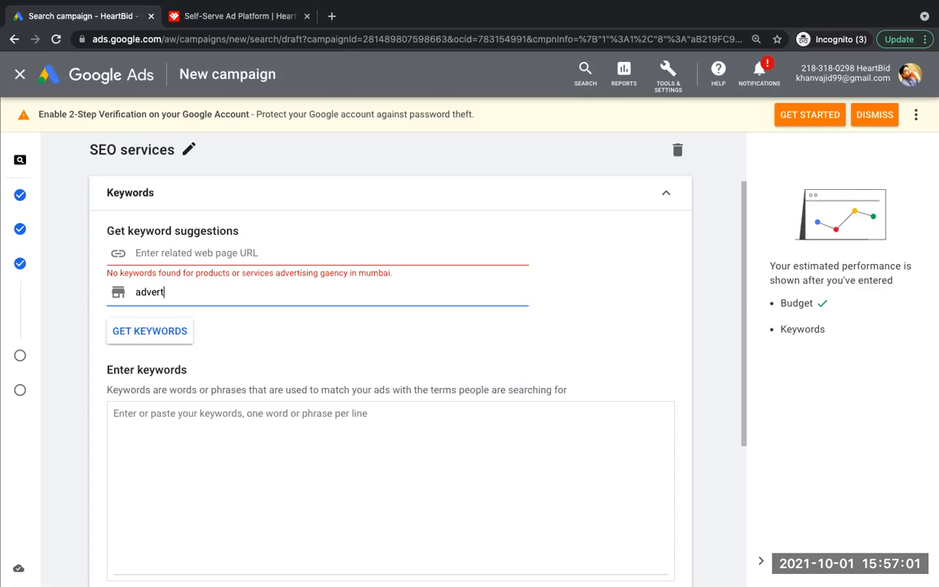
pyautogui.write('ising agency')
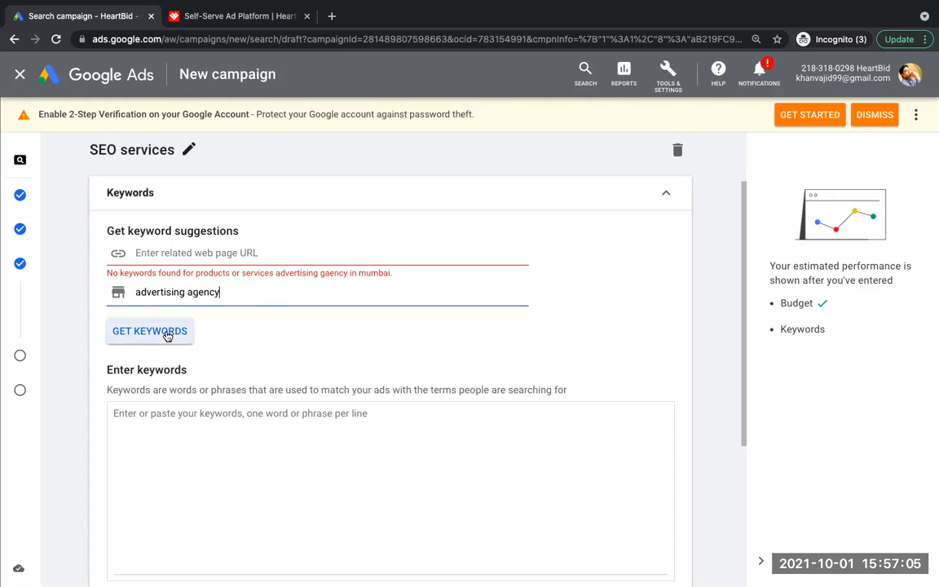
pyautogui.click(164, 336)
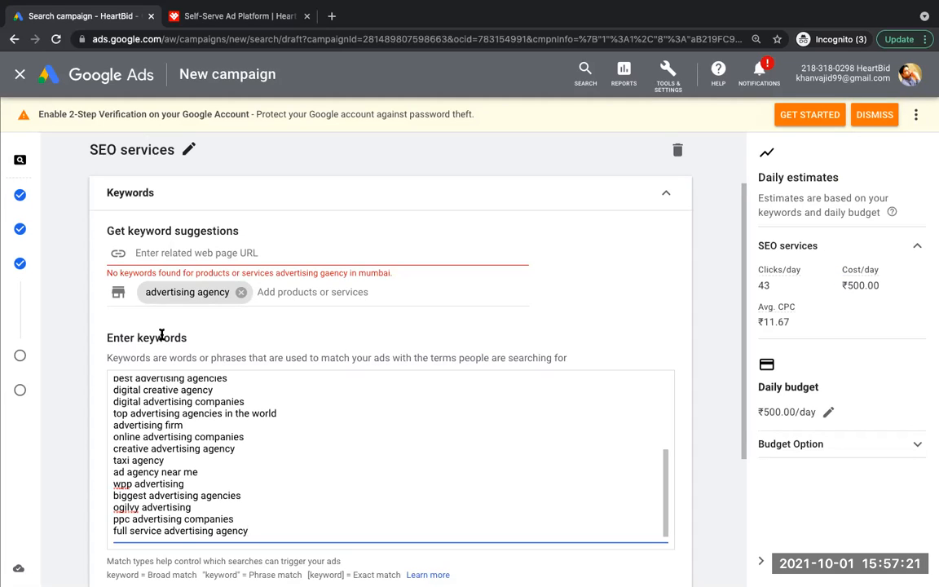
# Step: Remove the "advertising agency" product term and delete every suggested keyword from the keyword list
pyautogui.click(241, 291)
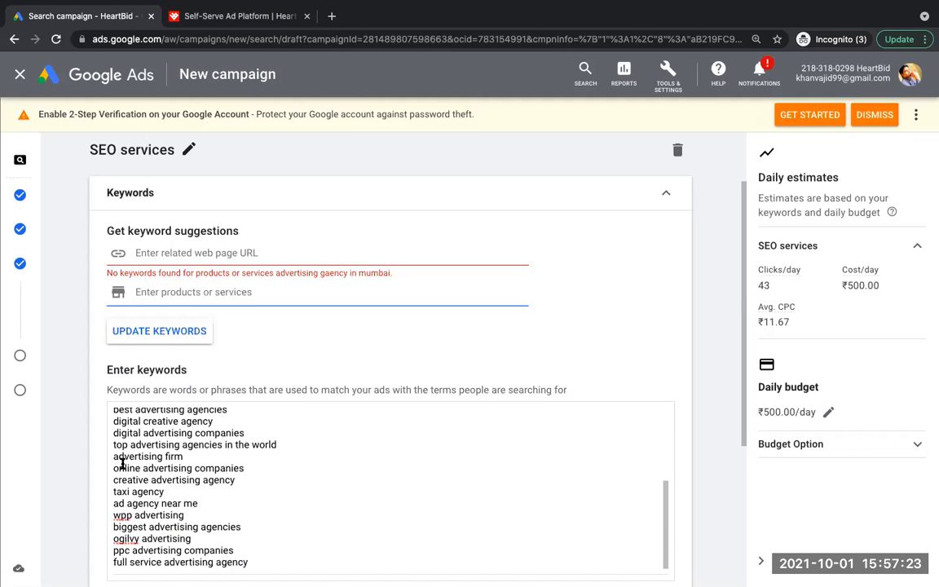
pyautogui.moveTo(112, 412); pyautogui.dragTo(327, 423)
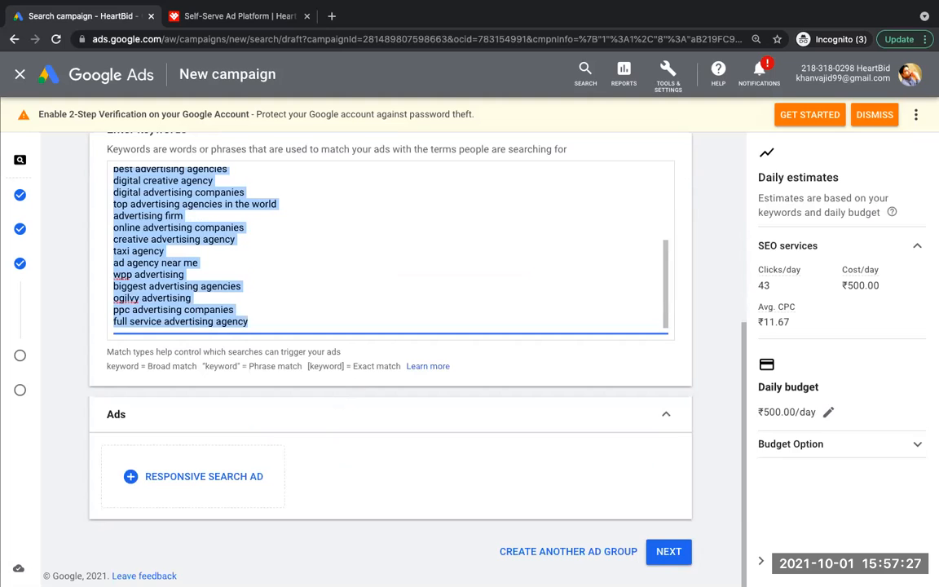
pyautogui.press('BackSpace')
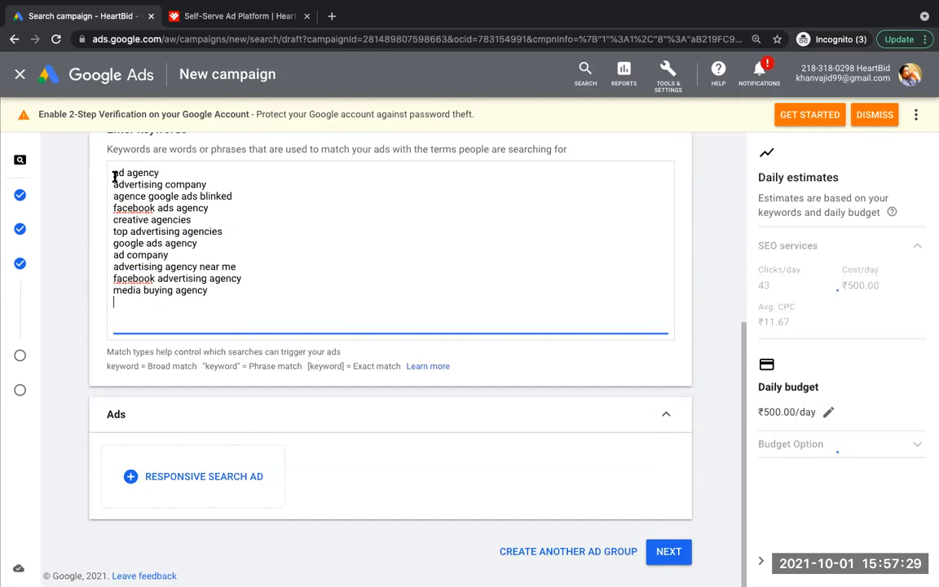
pyautogui.moveTo(115, 175); pyautogui.dragTo(284, 317)
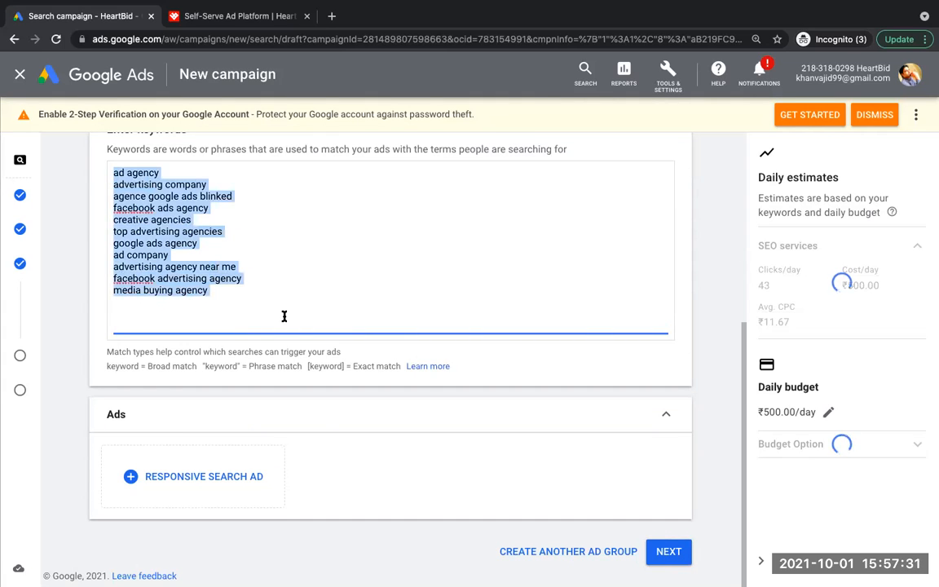
pyautogui.press('BackSpace')
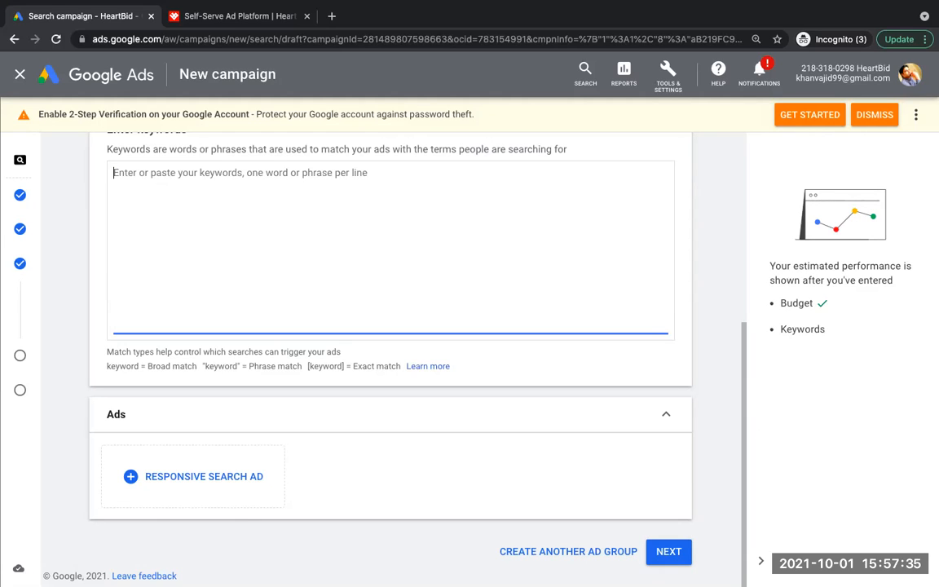
pyautogui.write('digital')
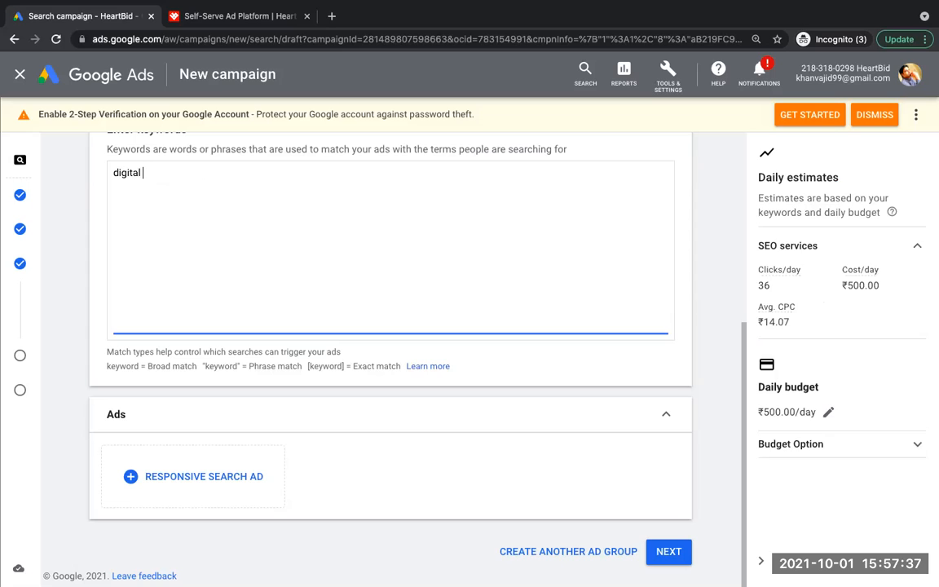
pyautogui.press('BackSpace')
pyautogui.press('BackSpace')
pyautogui.press('BackSpace')
pyautogui.press('BackSpace')
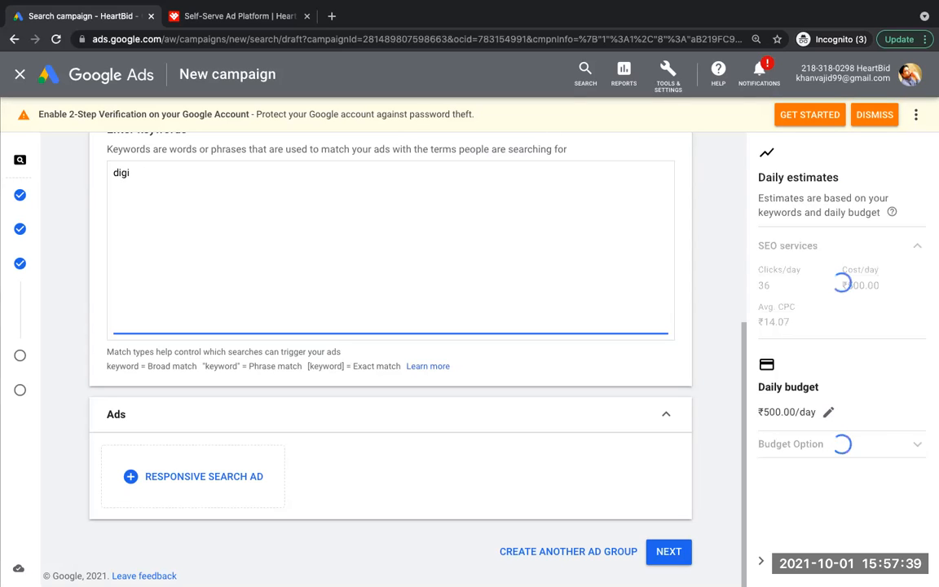
pyautogui.press('BackSpace')
pyautogui.press('BackSpace')
pyautogui.press('BackSpace')
pyautogui.press('BackSpace')
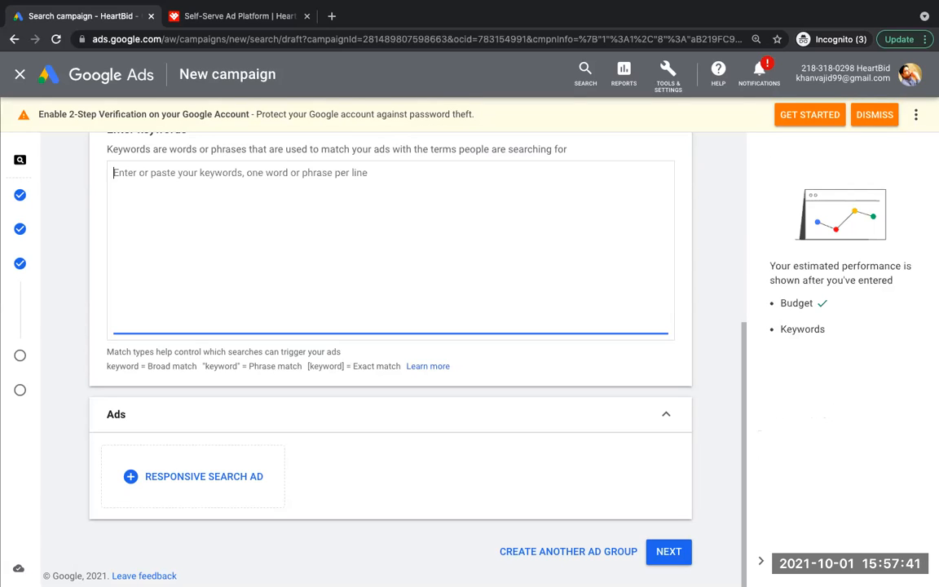
# Step: Enter "[advertising agency in indore]" as an exact match keyword for the SEO services ad group
pyautogui.write('advertising agency in indore')
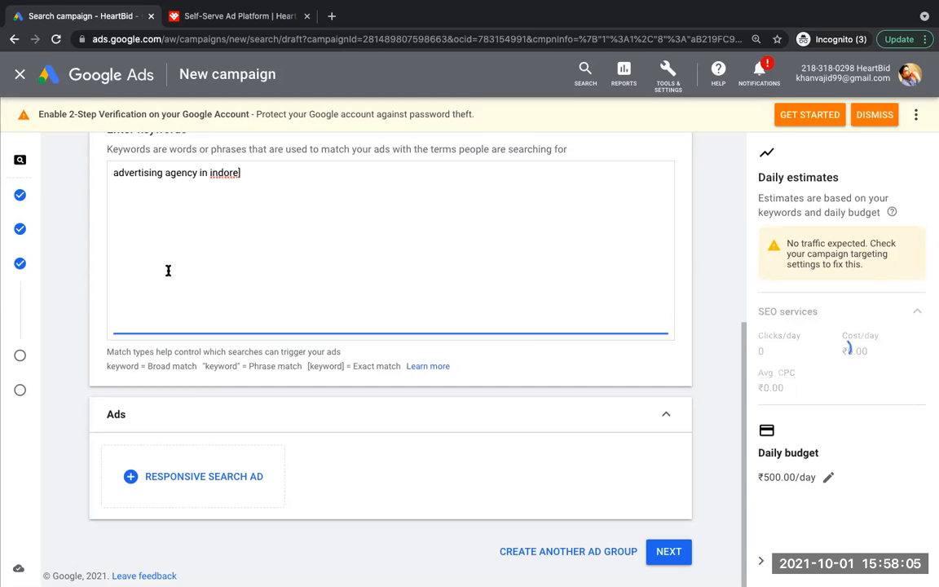
pyautogui.click(114, 173)
pyautogui.write('[')
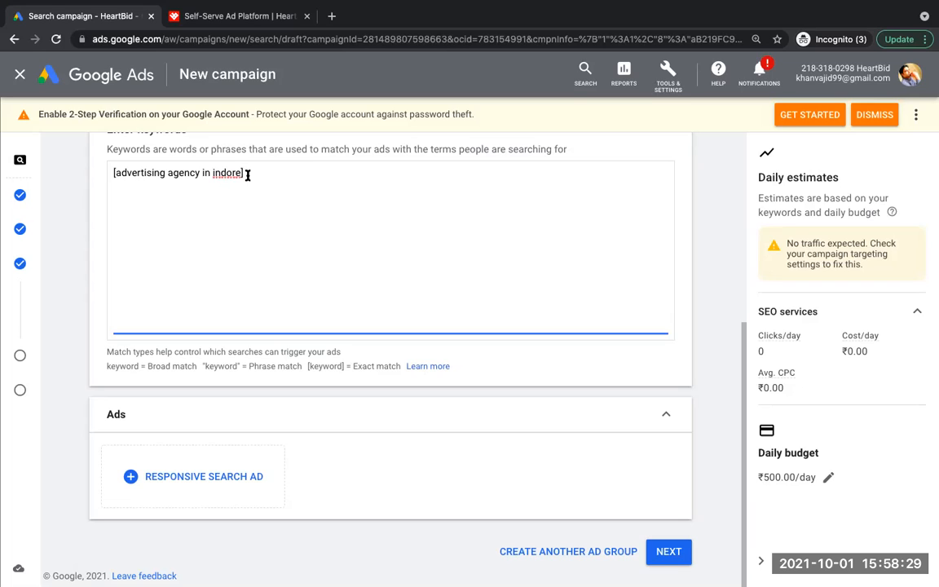
pyautogui.press('Return')
pyautogui.write('https://heartbid.net/')
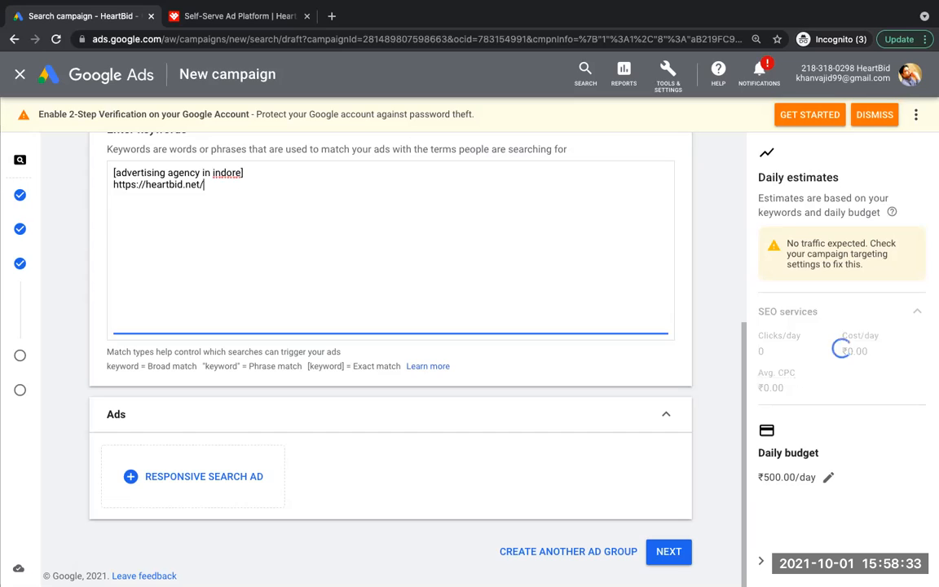
pyautogui.press('super+z')
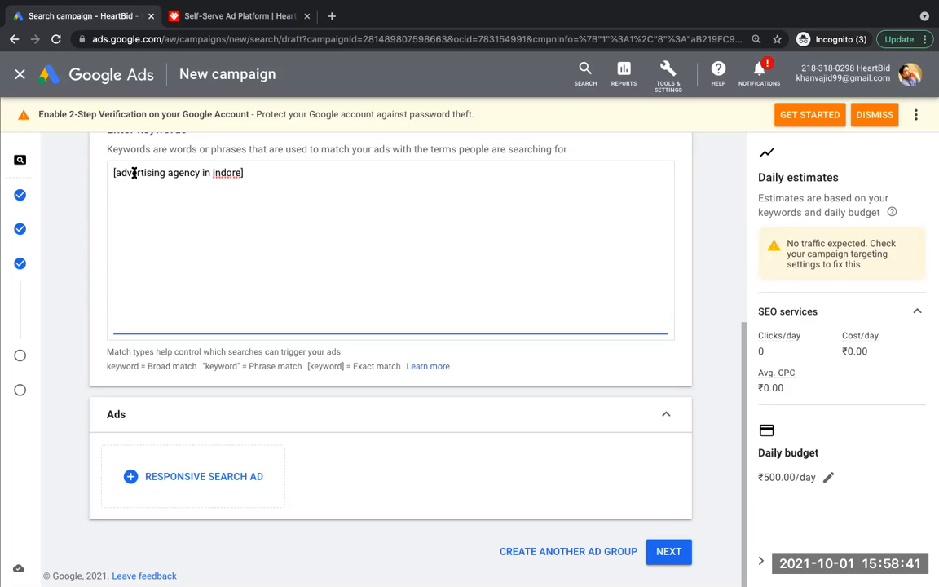
# Step: Copy the exact match keyword's text to a new line and enclose it in quotes as phrase match "advertising agency in indore"
pyautogui.moveTo(119, 172)
pyautogui.mouseDown()
pyautogui.moveTo(242, 174)
pyautogui.moveTo(116, 174)
pyautogui.mouseUp()
pyautogui.hotkey('ctrl', 'c')
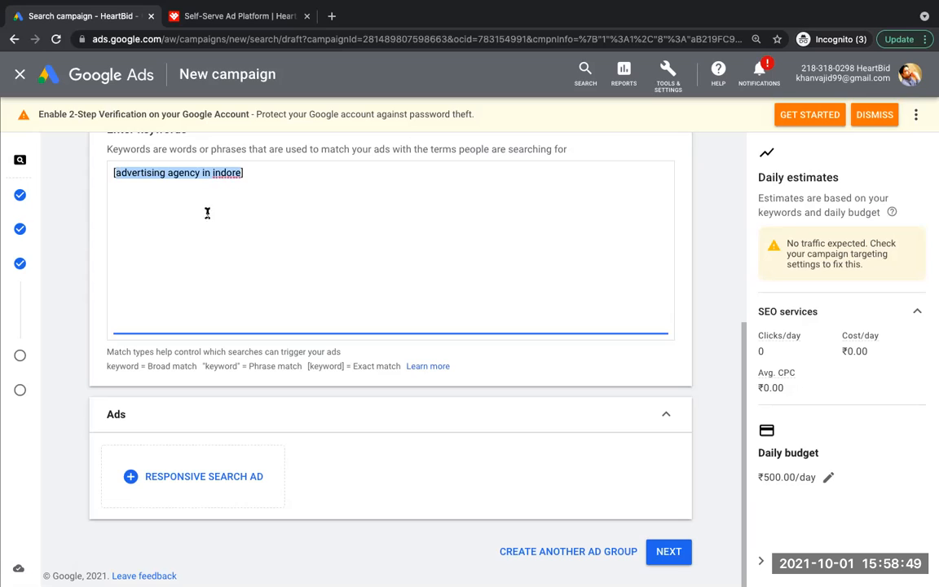
pyautogui.click(254, 173)
pyautogui.press('Return')
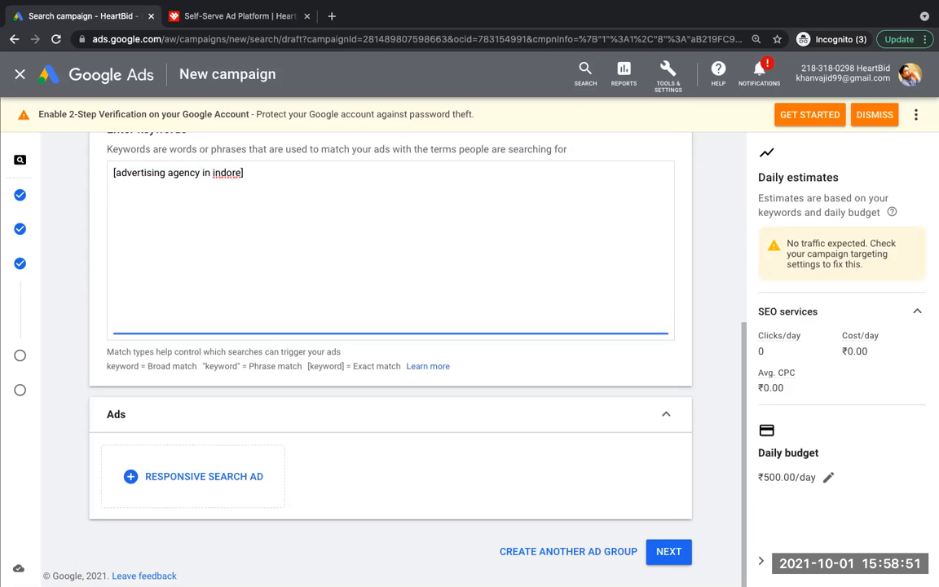
pyautogui.hotkey('ctrl', 'v')
pyautogui.write('"')
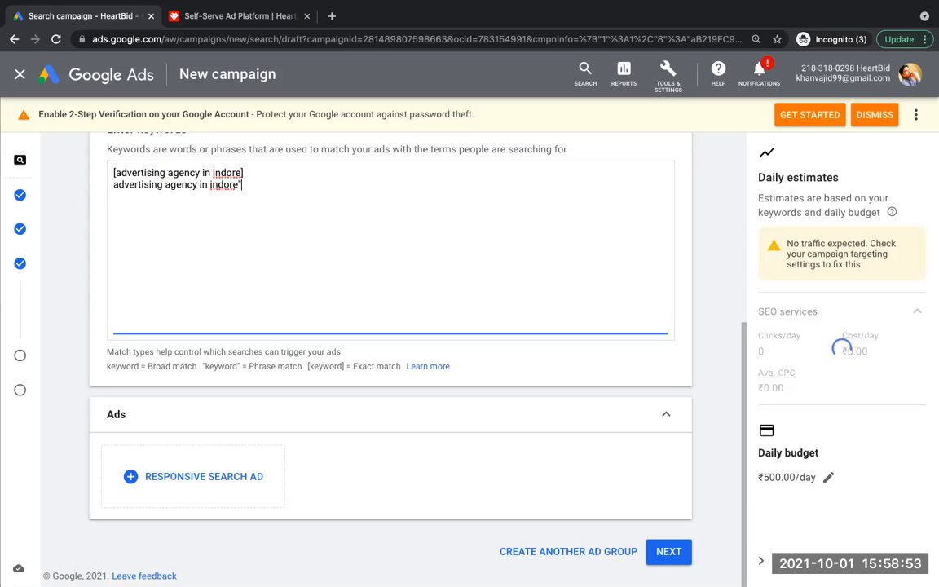
pyautogui.click(114, 185)
pyautogui.write('"')
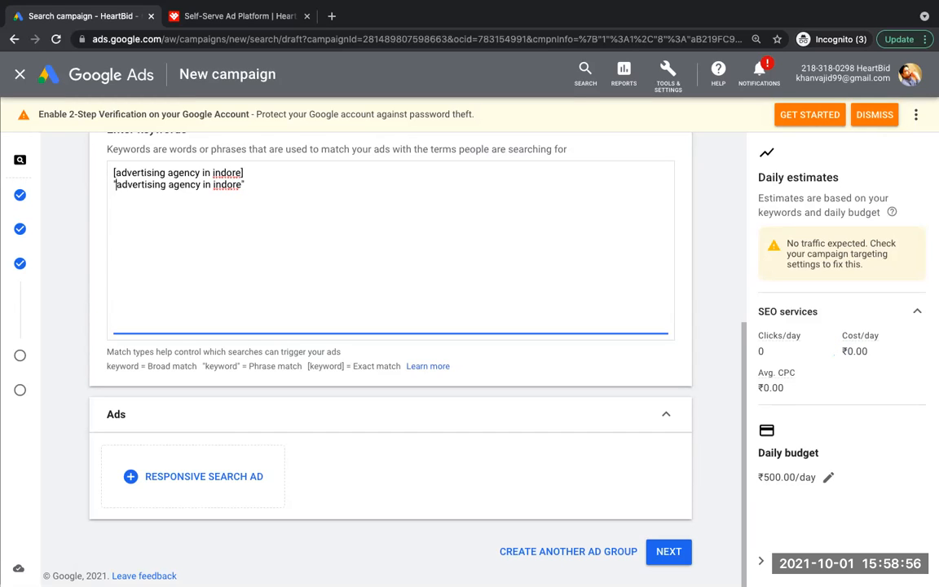
# Step: Add "advertising agency in indore" without symbols as a third, broad match keyword and delete that line again
pyautogui.click(254, 184)
pyautogui.press('Return')
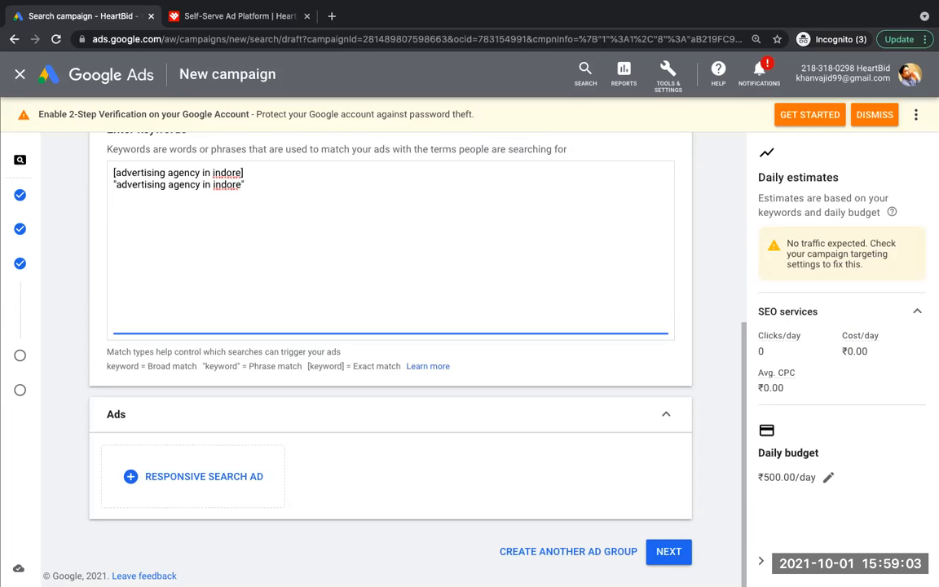
pyautogui.hotkey('ctrl', 'v')
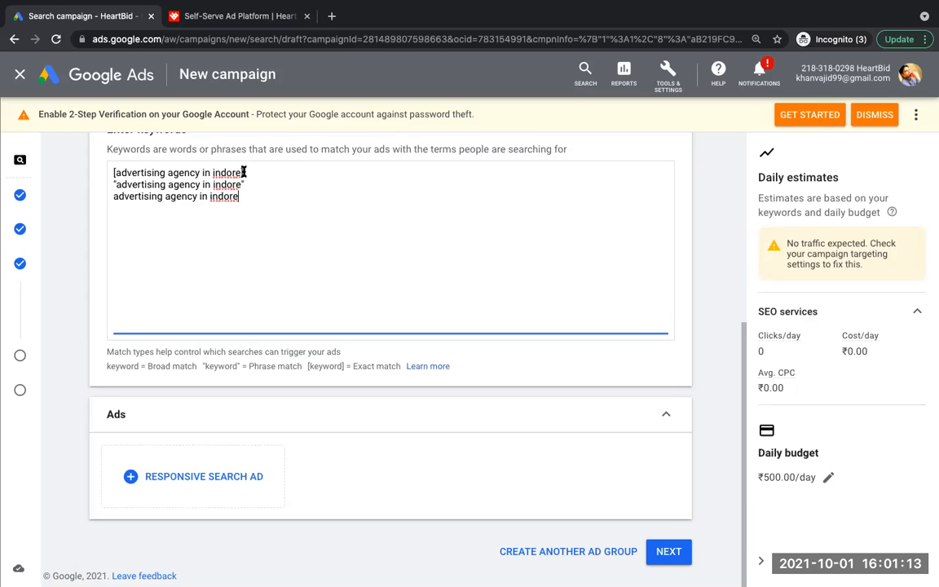
pyautogui.moveTo(244, 172); pyautogui.dragTo(109, 175)
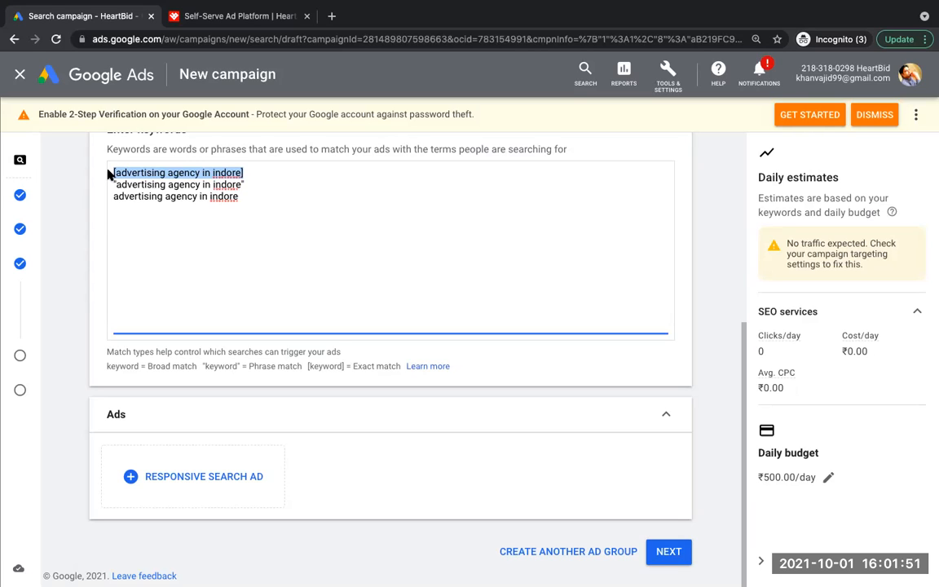
pyautogui.tripleClick(144, 198)
pyautogui.hotkey('ctrl', 'c')
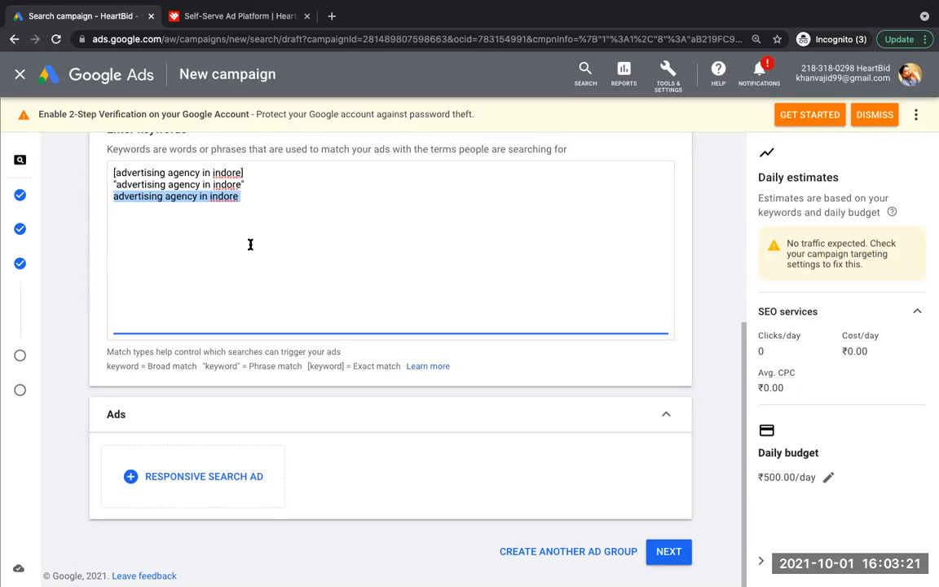
pyautogui.press('BackSpace')
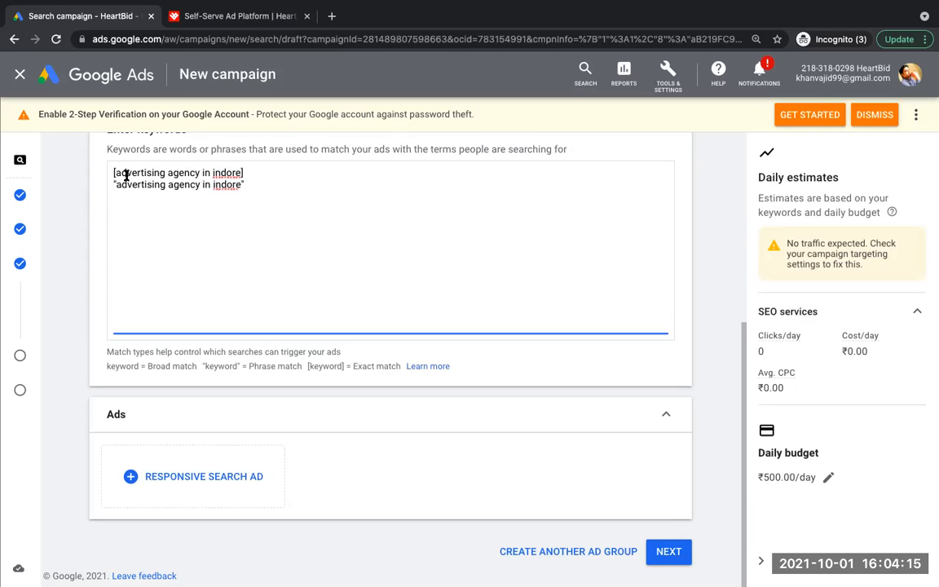
# Step: Add the broad match modifier keyword "+advertising +agency +in +indore" on the third line of the keyword list
pyautogui.click(251, 186)
pyautogui.press('Return')
pyautogui.hotkey('ctrl', 'v')
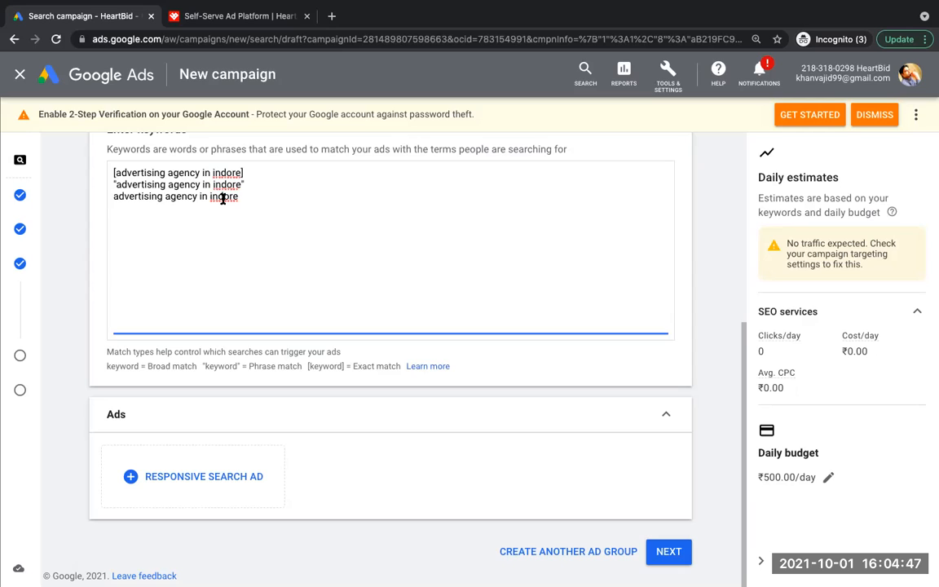
pyautogui.click(112, 196)
pyautogui.write('+')
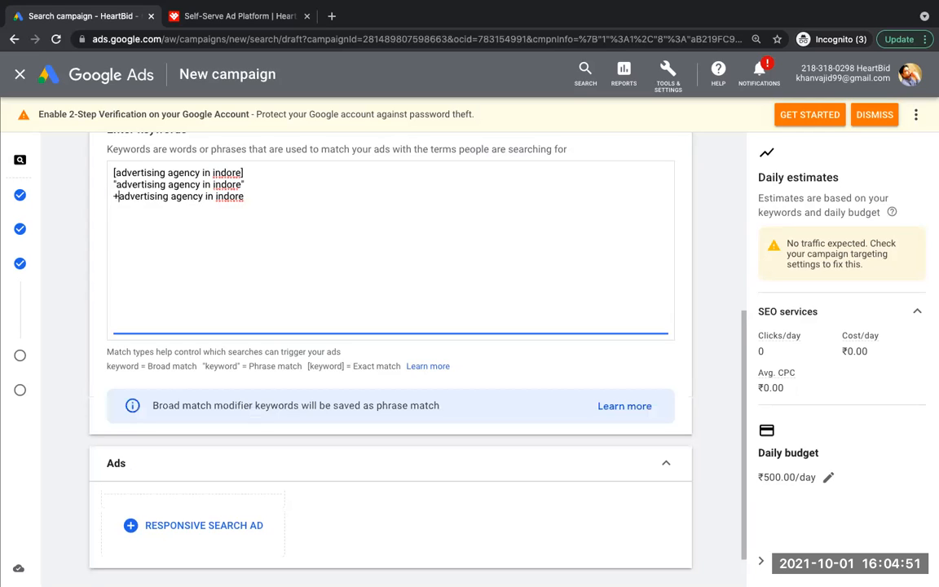
pyautogui.click(170, 196)
pyautogui.write('+')
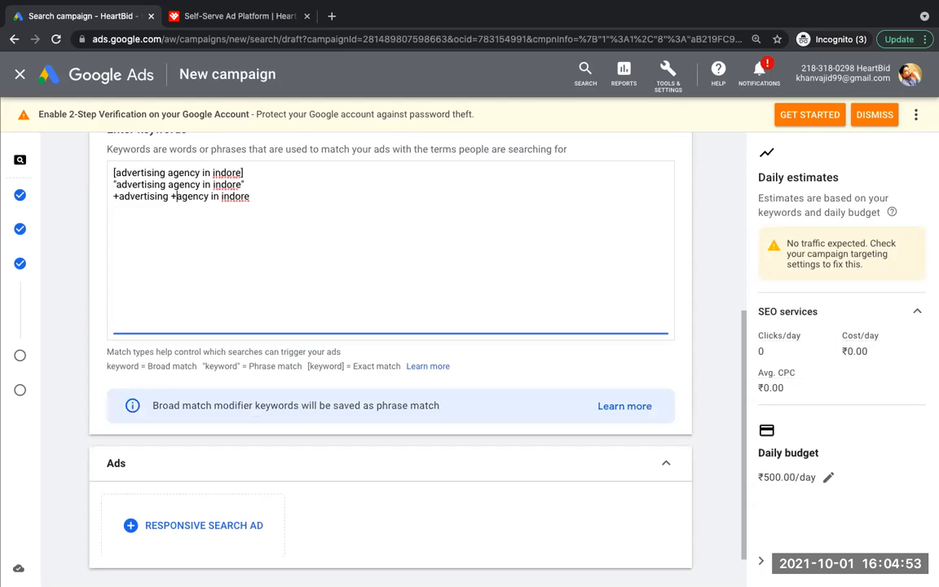
pyautogui.click(212, 196)
pyautogui.write('+')
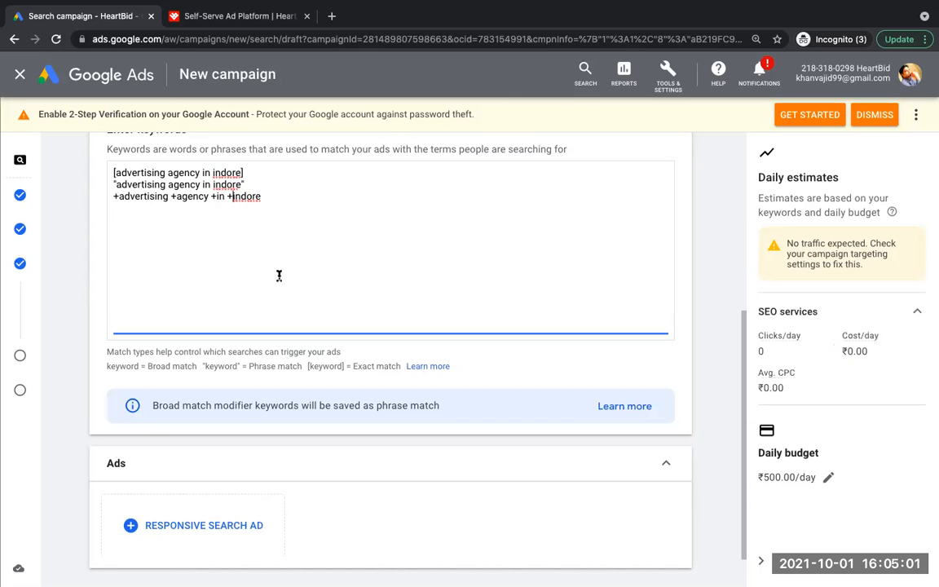
# Step: Delete the keyword with a plus sign before every word from the third line
pyautogui.moveTo(232, 197); pyautogui.dragTo(266, 199)
pyautogui.moveTo(114, 199); pyautogui.dragTo(275, 203)
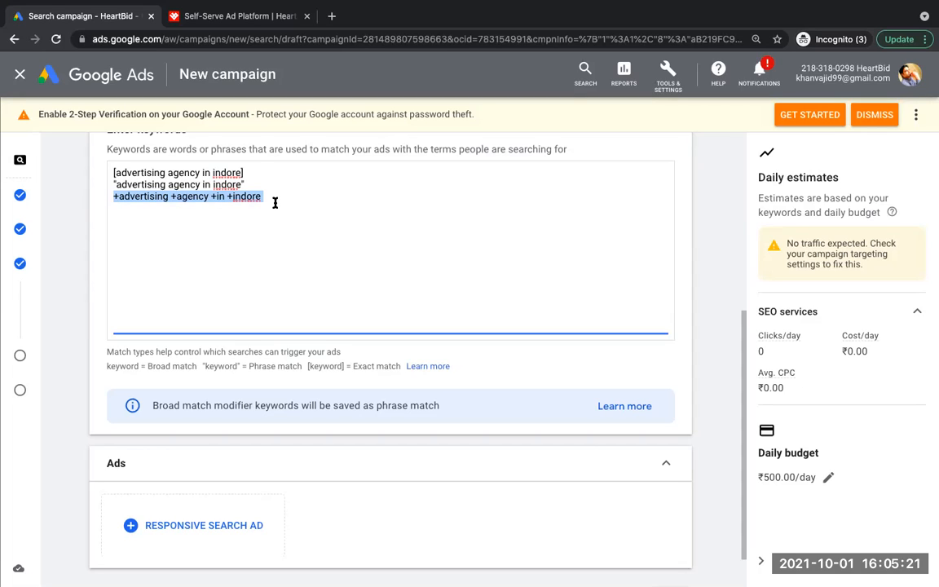
pyautogui.click(253, 171)
pyautogui.moveTo(253, 171); pyautogui.dragTo(113, 173)
pyautogui.hotkey('ctrl', 'c')
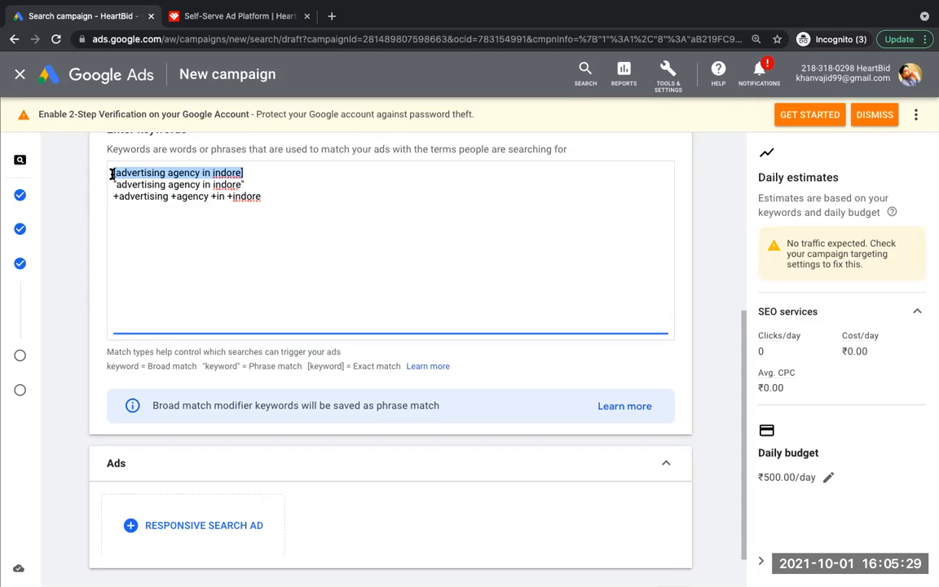
pyautogui.click(172, 203)
pyautogui.tripleClick(161, 196)
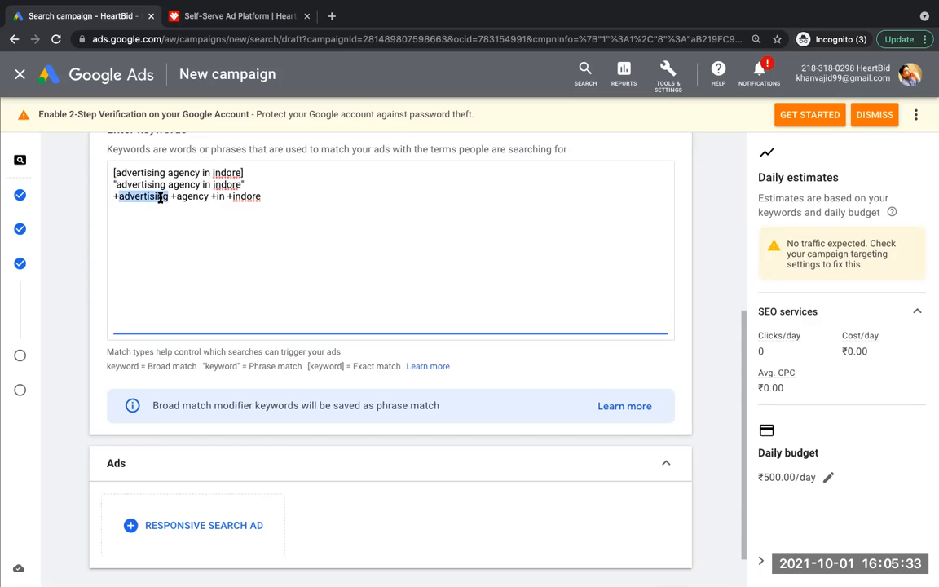
pyautogui.press('BackSpace')
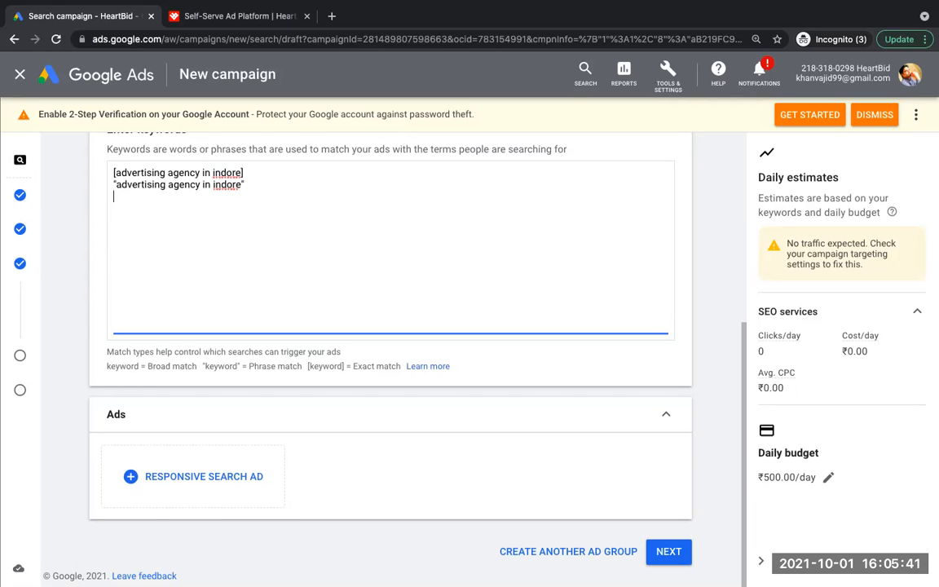
# Step: Enter "advertising agency in +indore" on the third line and "advertising agency in indore" without symbols on the fourth
pyautogui.hotkey('ctrl', 'v')
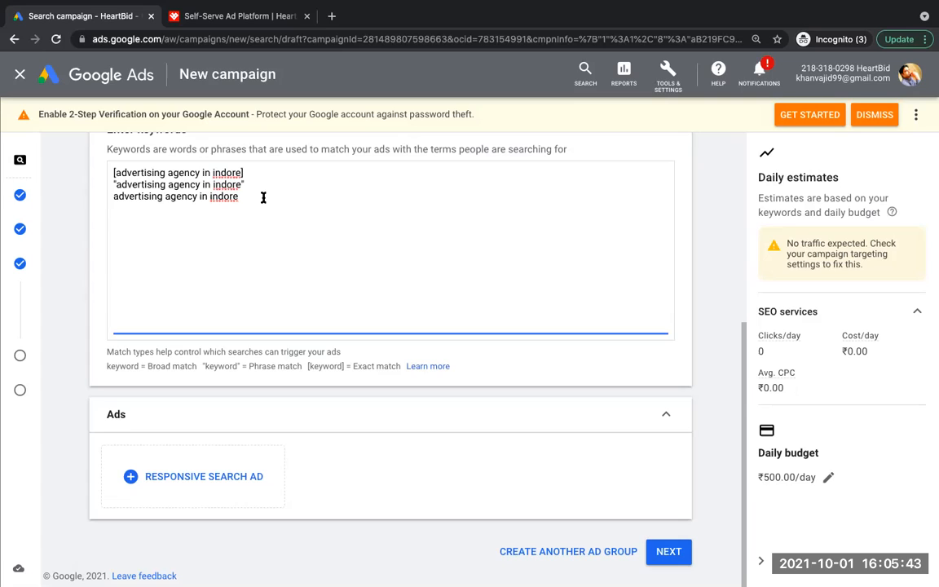
pyautogui.press('Return')
pyautogui.hotkey('ctrl', 'v')
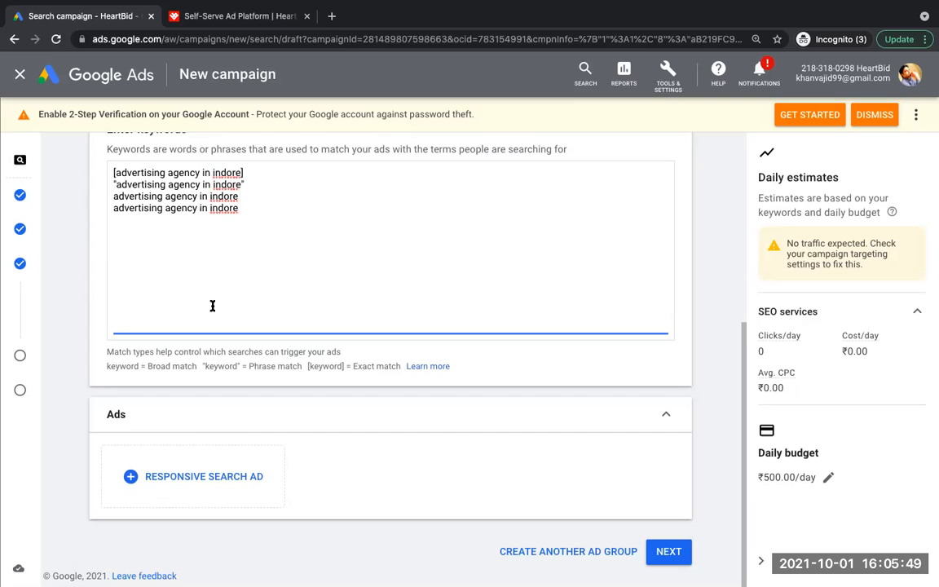
pyautogui.write('+')
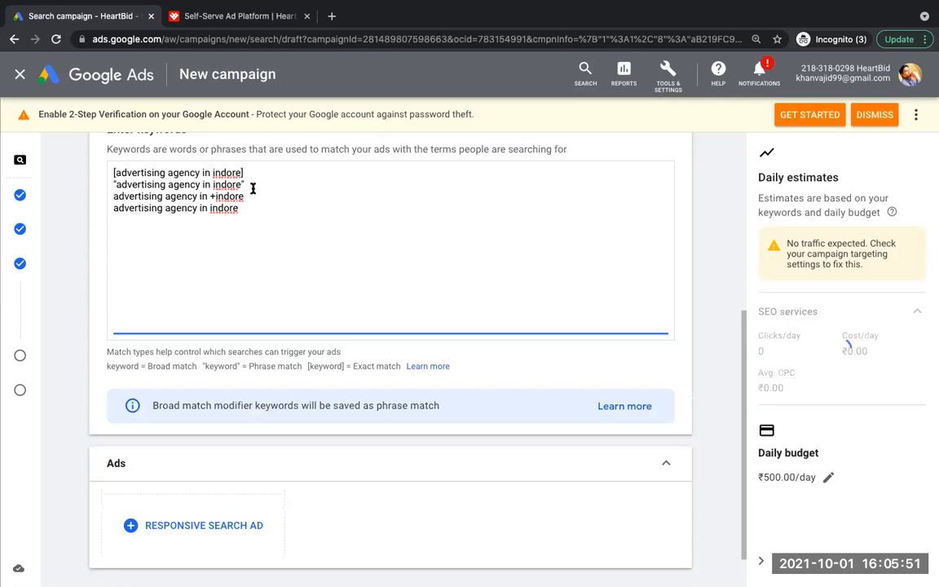
# Step: Enclose the fourth keyword, advertising agency in indore, in double quotes as a phrase match
pyautogui.click(245, 207)
pyautogui.write('"')
pyautogui.click(112, 208)
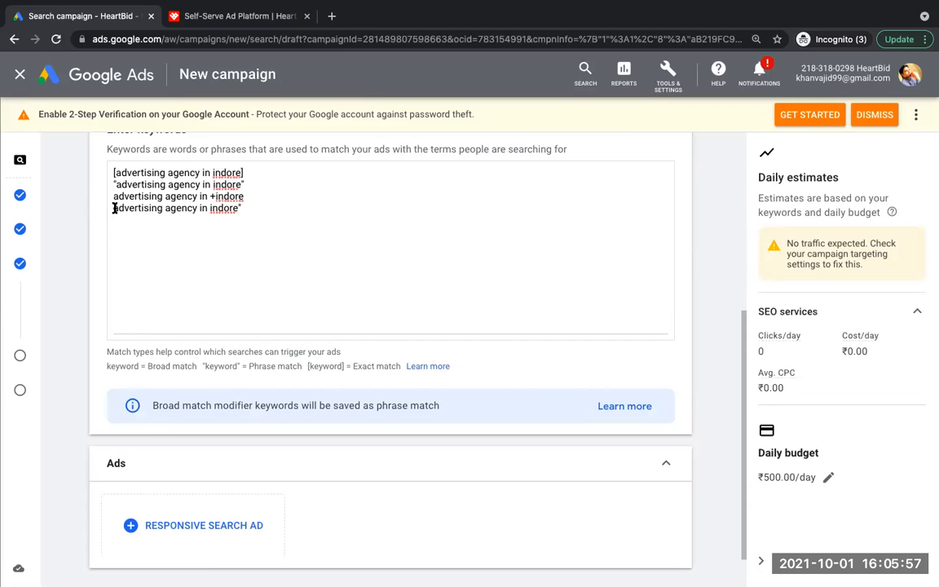
pyautogui.write('"')
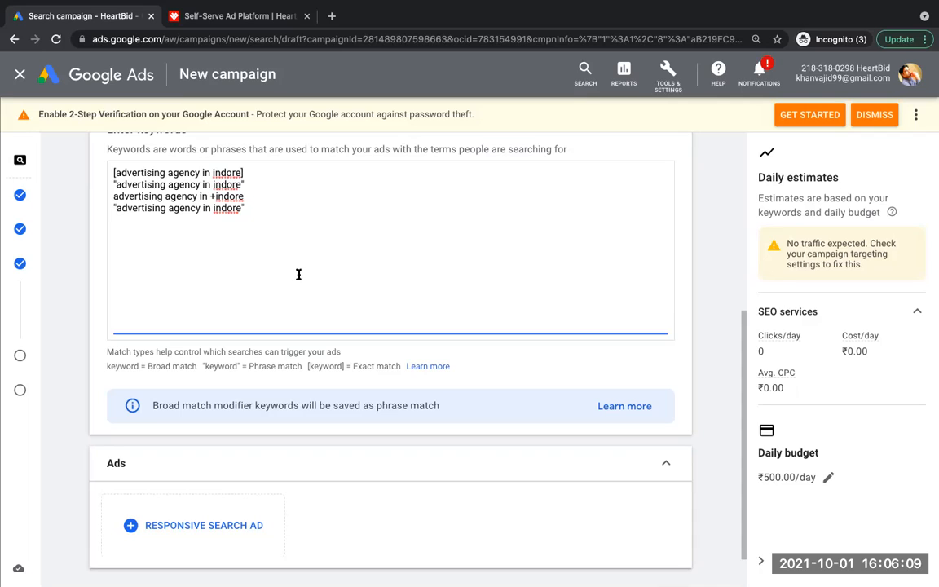
# Step: Compare the exact match, phrase match and plus-modified keyword lines, paying attention to the words "agency" and "indore"
pyautogui.moveTo(217, 196); pyautogui.dragTo(246, 195)
pyautogui.click(248, 196)
pyautogui.moveTo(247, 195); pyautogui.dragTo(214, 196)
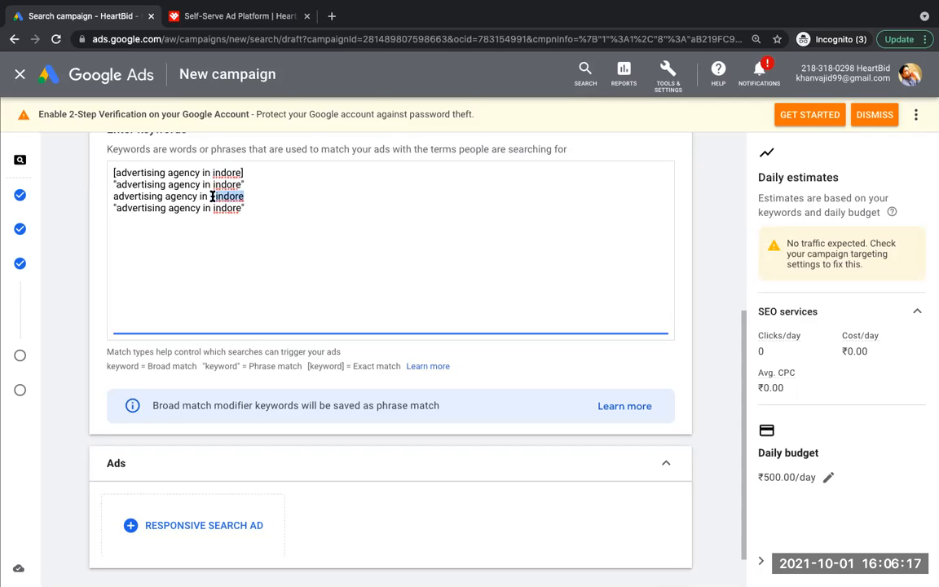
pyautogui.moveTo(214, 208); pyautogui.dragTo(240, 212)
pyautogui.doubleClick(190, 174)
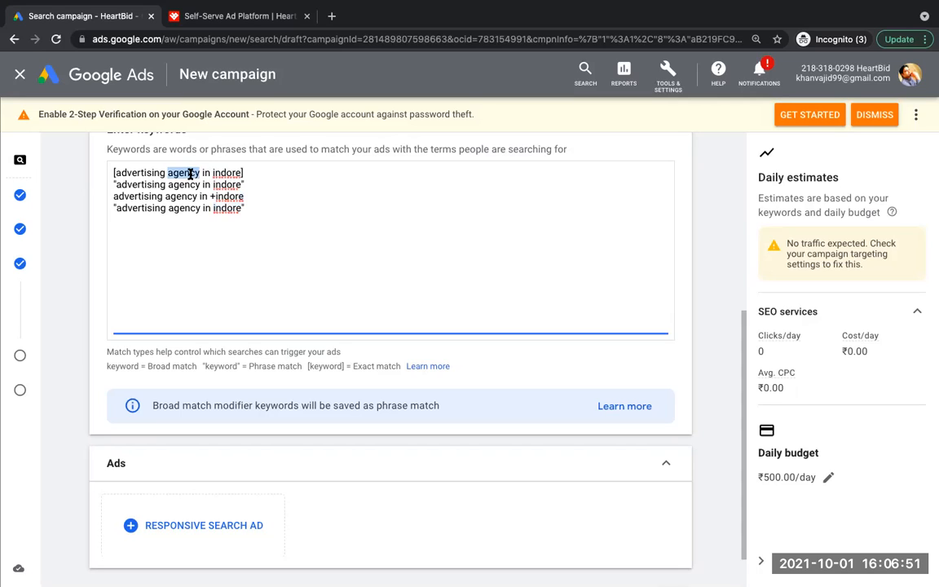
pyautogui.tripleClick(199, 185)
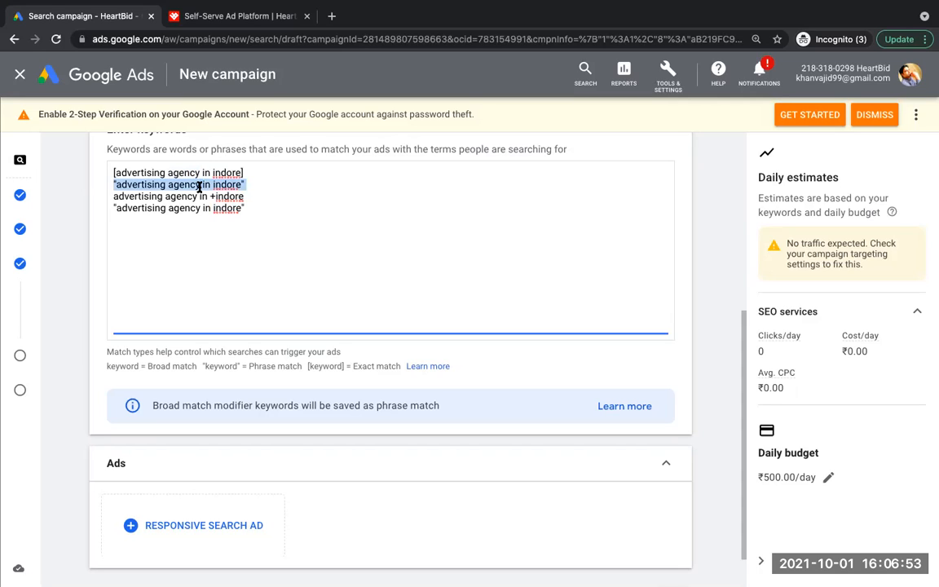
pyautogui.tripleClick(208, 197)
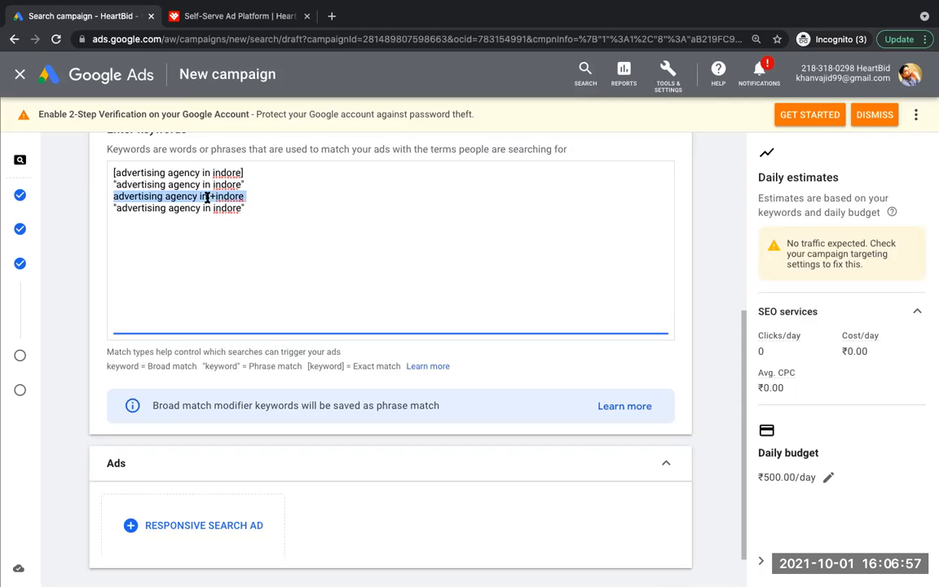
pyautogui.doubleClick(182, 172)
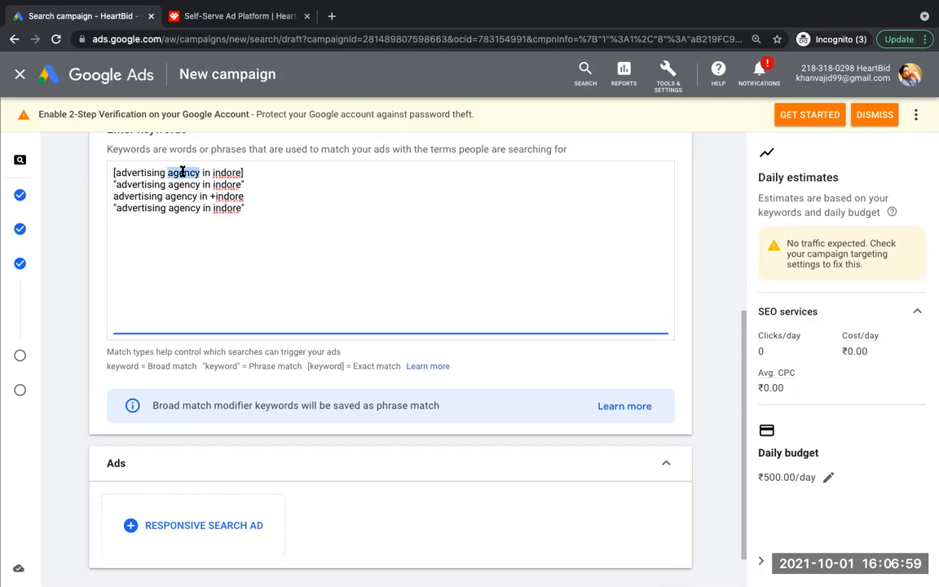
pyautogui.click(183, 171)
pyautogui.tripleClick(198, 185)
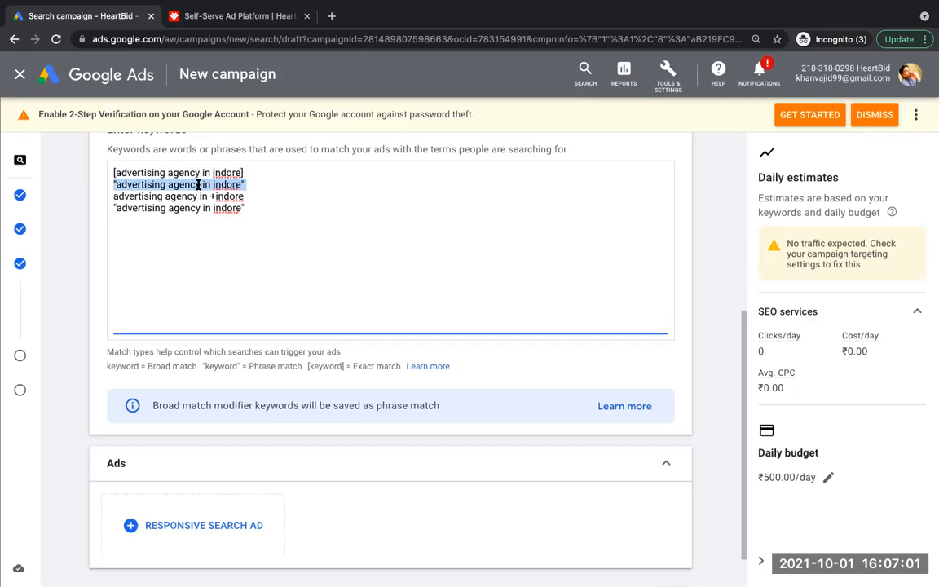
pyautogui.doubleClick(196, 172)
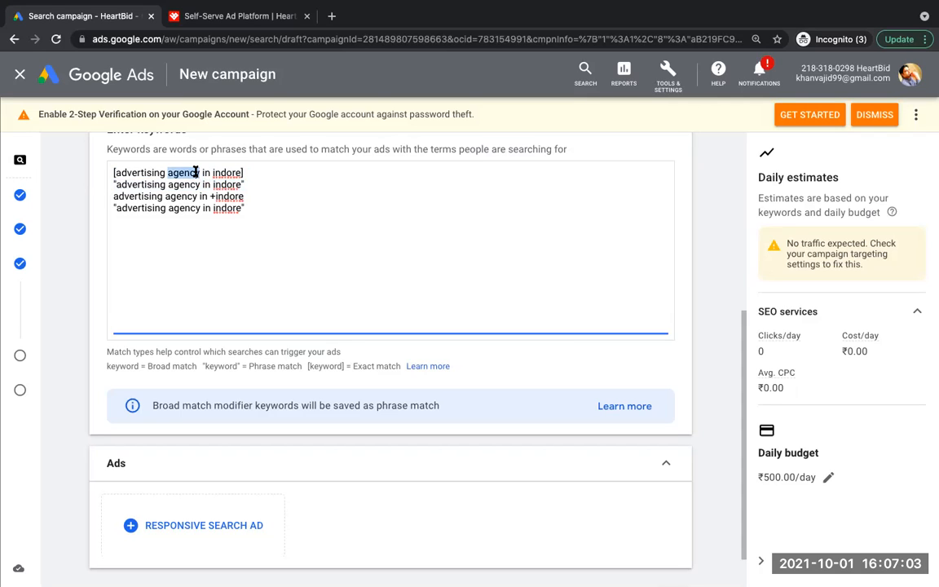
pyautogui.doubleClick(204, 185)
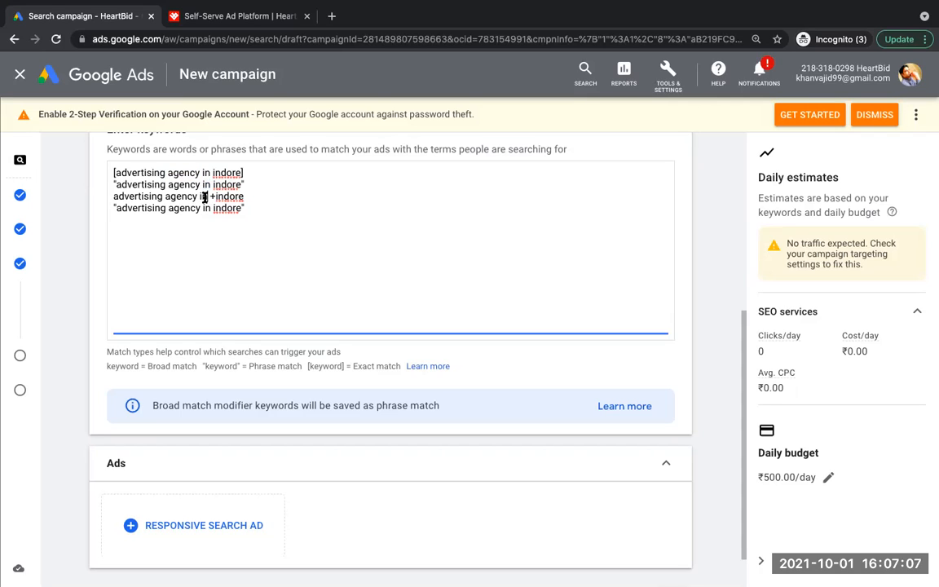
pyautogui.tripleClick(204, 196)
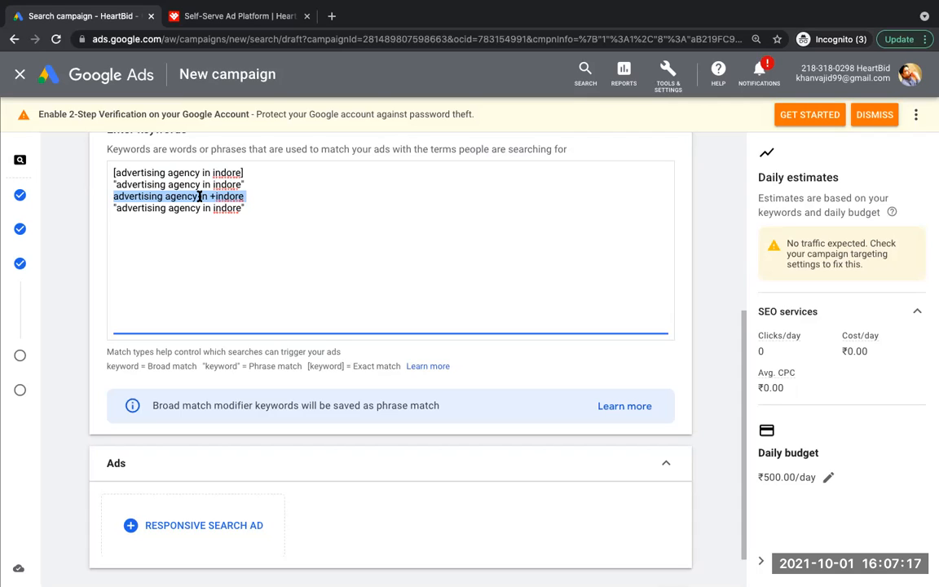
# Step: Remove the closing quote from the fourth keyword and add "-indore" on a new line below it
pyautogui.click(245, 207)
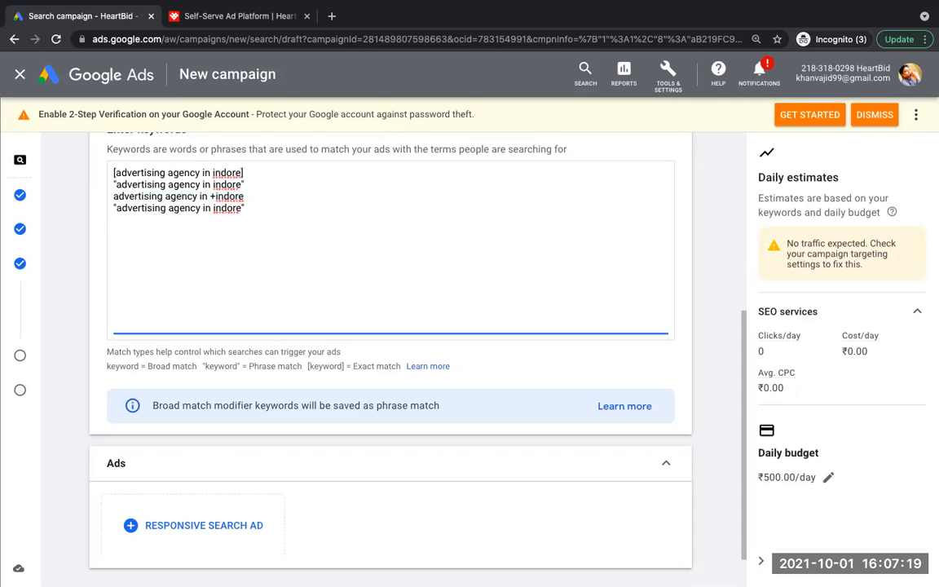
pyautogui.press('BackSpace')
pyautogui.press('Return')
pyautogui.write('-indore')
# Step: Select the keyword text from the exact match line down through "-indore"
pyautogui.moveTo(114, 197); pyautogui.dragTo(198, 197)
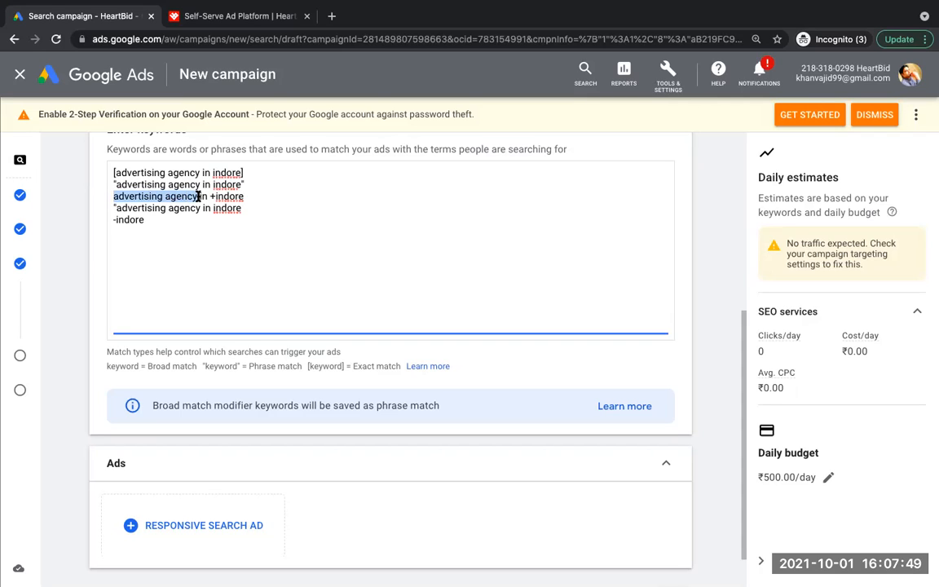
pyautogui.click(150, 228)
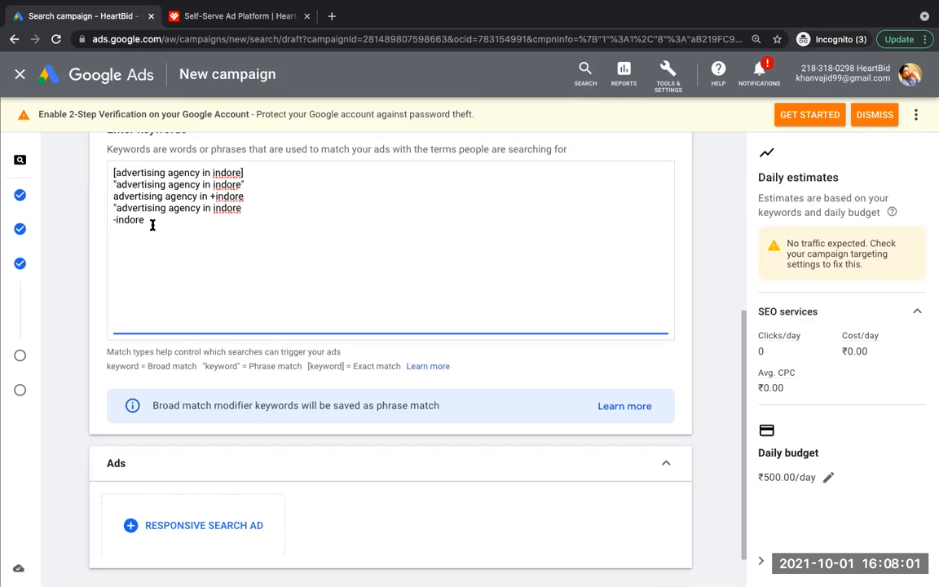
pyautogui.moveTo(120, 172); pyautogui.dragTo(274, 229)
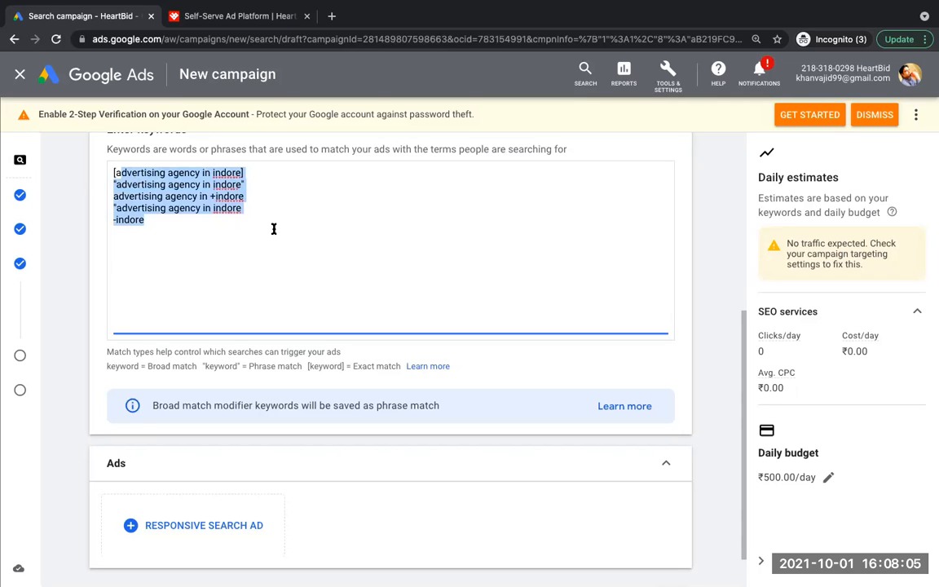
# Step: Deselect the keyword text and start a new responsive search ad for the ad group
pyautogui.click(181, 223)
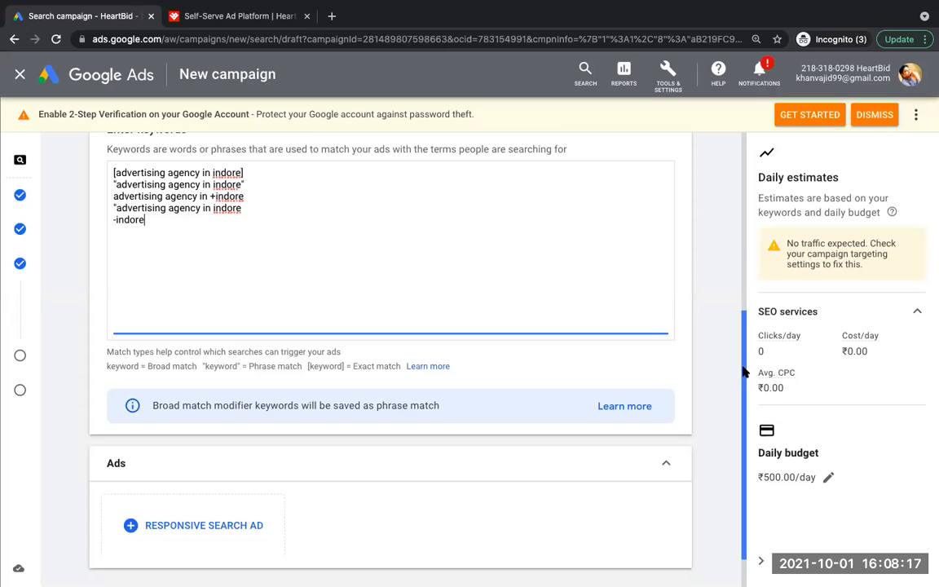
pyautogui.scroll(-2, 746, 483)
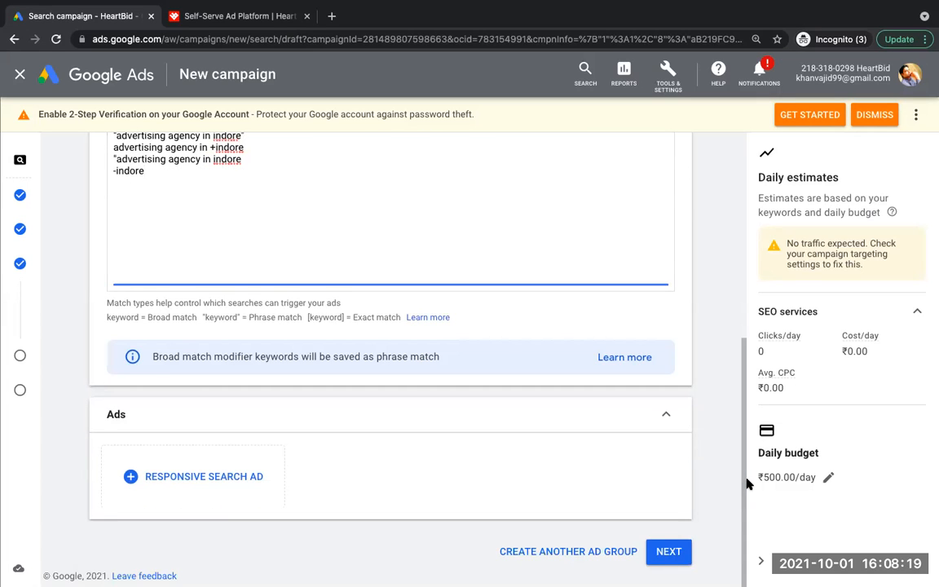
pyautogui.click(193, 468)
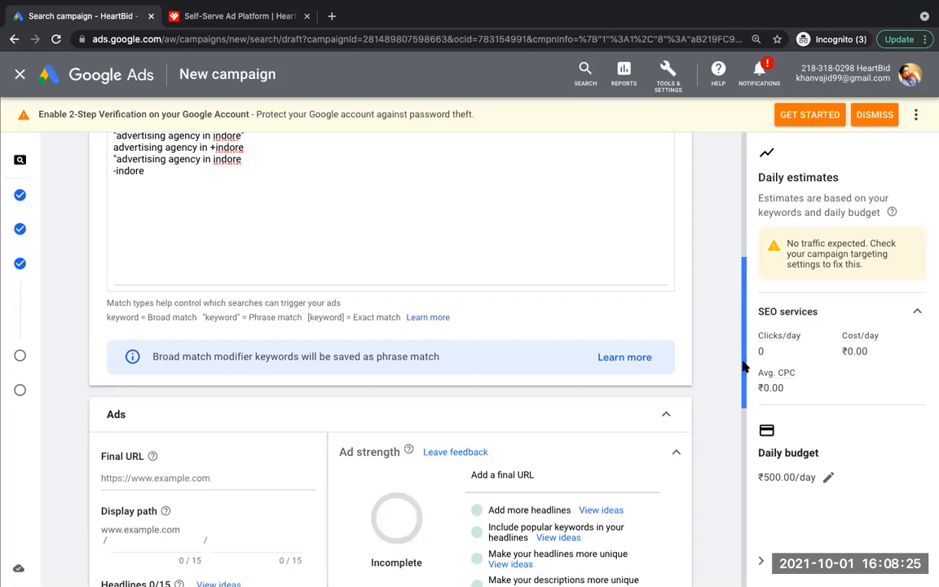
pyautogui.moveTo(743, 366); pyautogui.dragTo(732, 437)
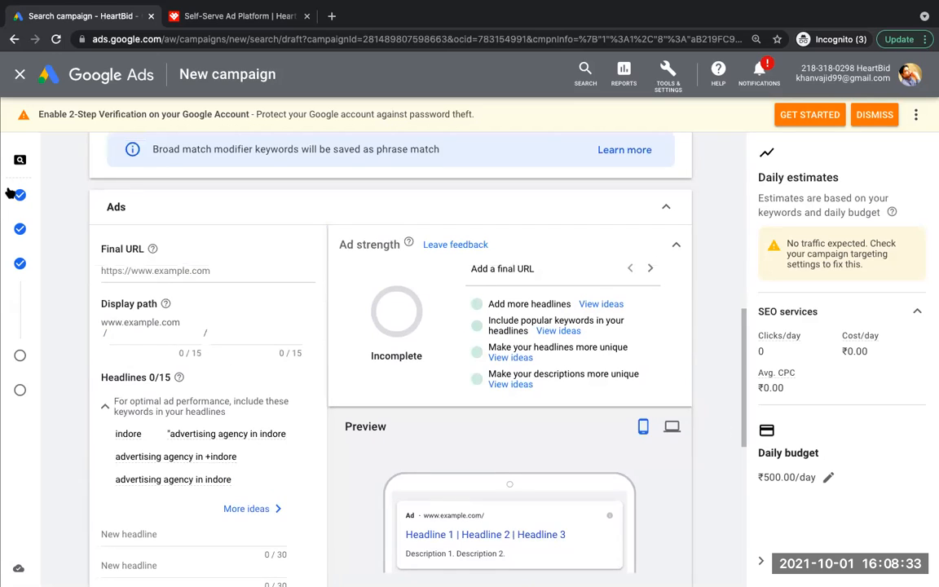
pyautogui.moveTo(27, 198)
pyautogui.moveTo(744, 343)
pyautogui.mouseDown()
pyautogui.moveTo(750, 427)
pyautogui.moveTo(748, 320)
pyautogui.moveTo(748, 329)
pyautogui.mouseUp()
pyautogui.click(210, 11)
pyautogui.press('super+c')
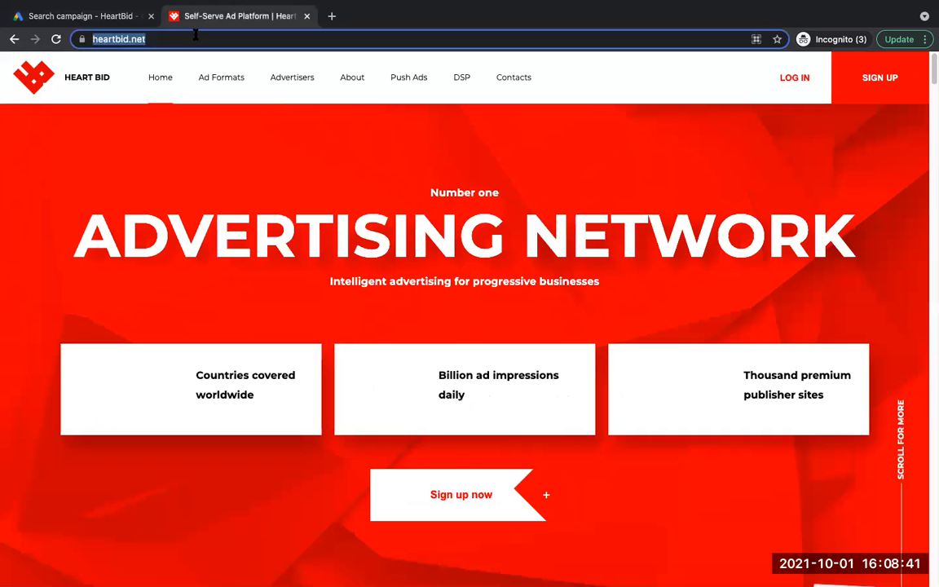
pyautogui.click(46, 16)
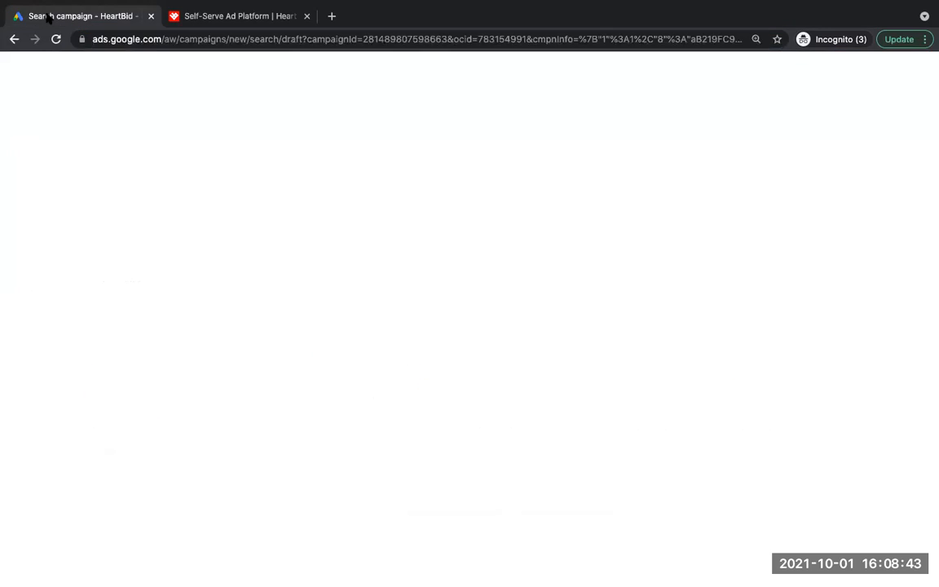
pyautogui.click(148, 300)
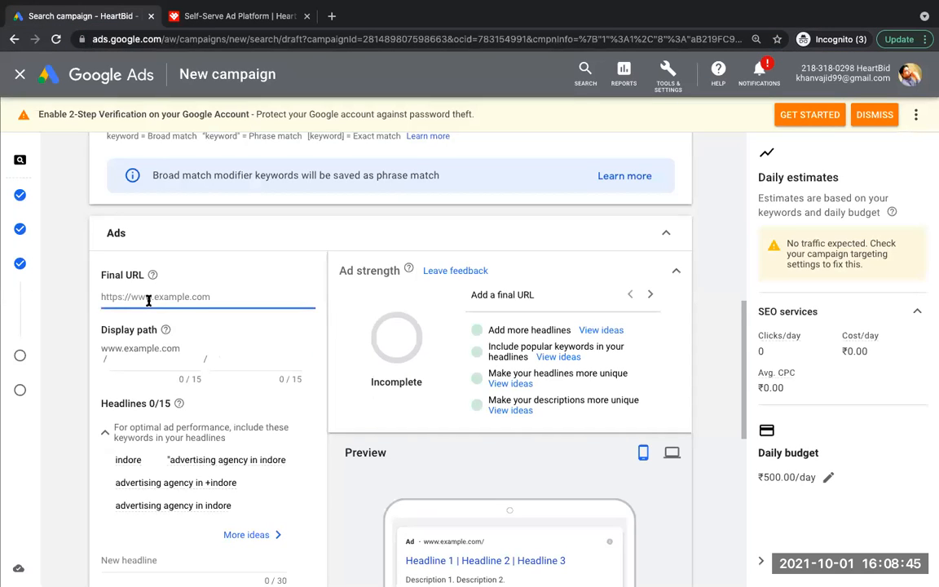
pyautogui.press('super+v')
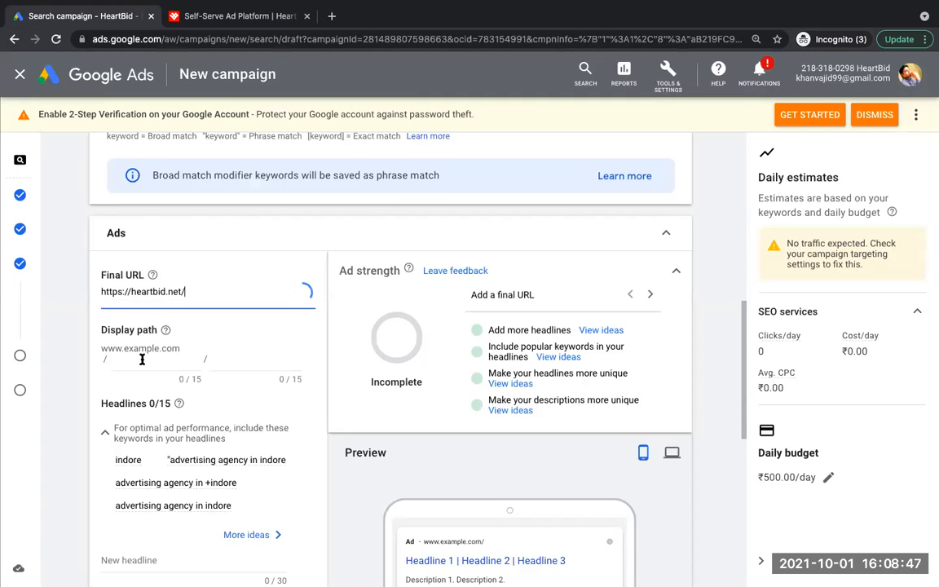
# Step: Fill the two parts of the ad's display path with "advertising" and "agency"
pyautogui.click(140, 362)
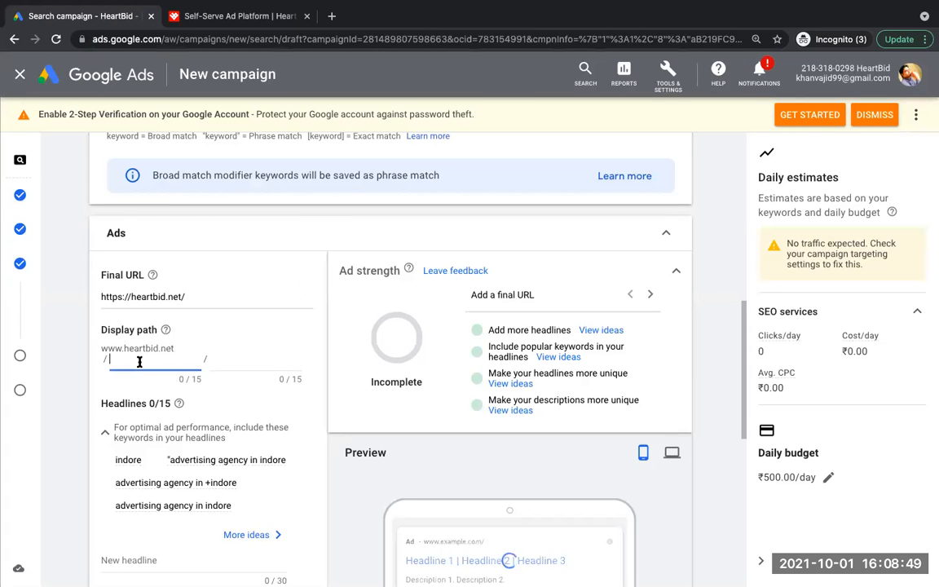
pyautogui.moveTo(745, 309); pyautogui.dragTo(745, 365)
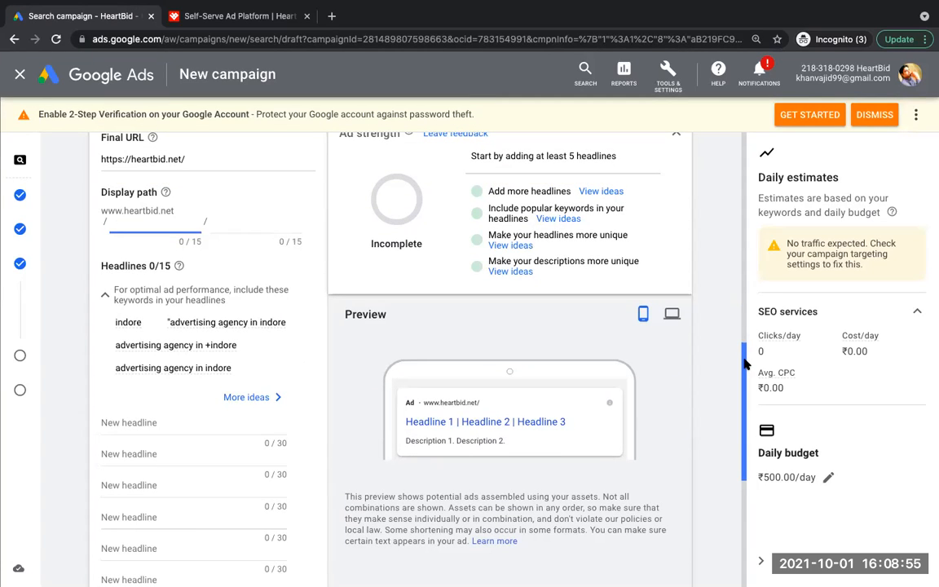
pyautogui.write('advertising')
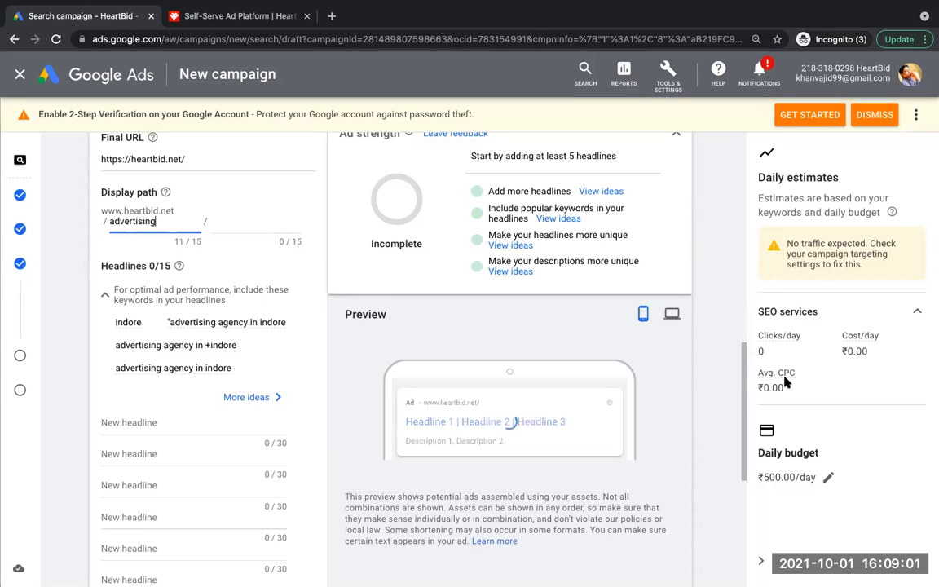
pyautogui.click(220, 218)
pyautogui.write('agency')
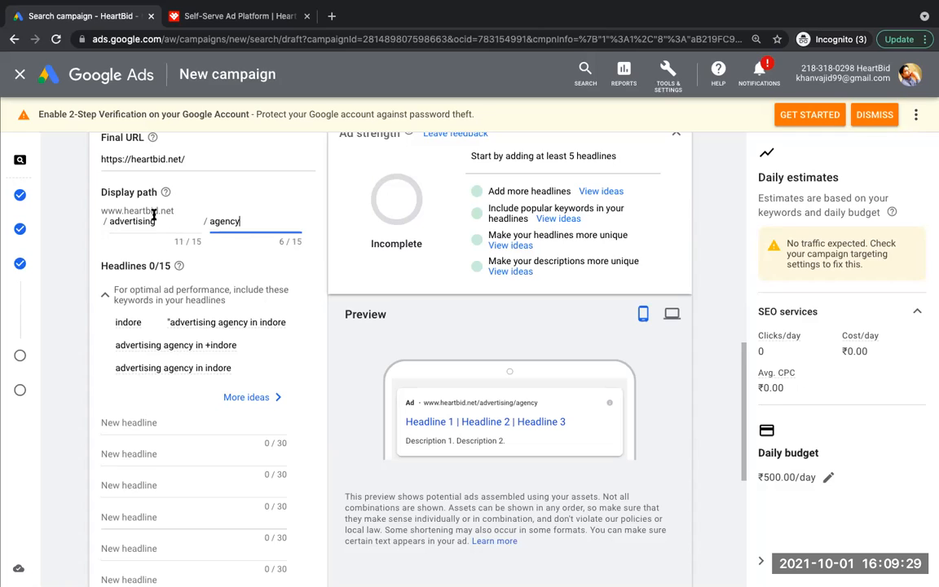
# Step: Highlight the two display path entries in turn to examine how they extend the website address
pyautogui.moveTo(159, 221); pyautogui.dragTo(109, 225)
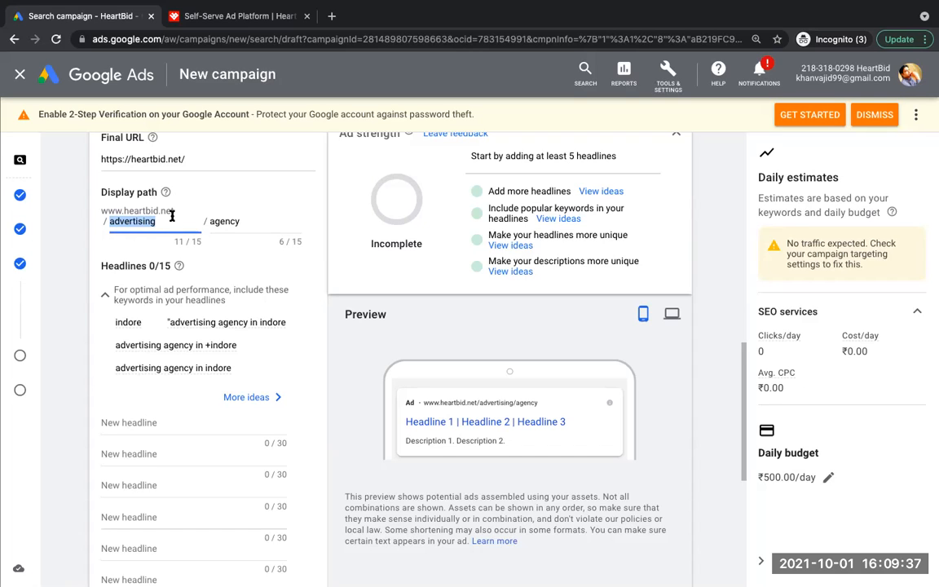
pyautogui.doubleClick(238, 220)
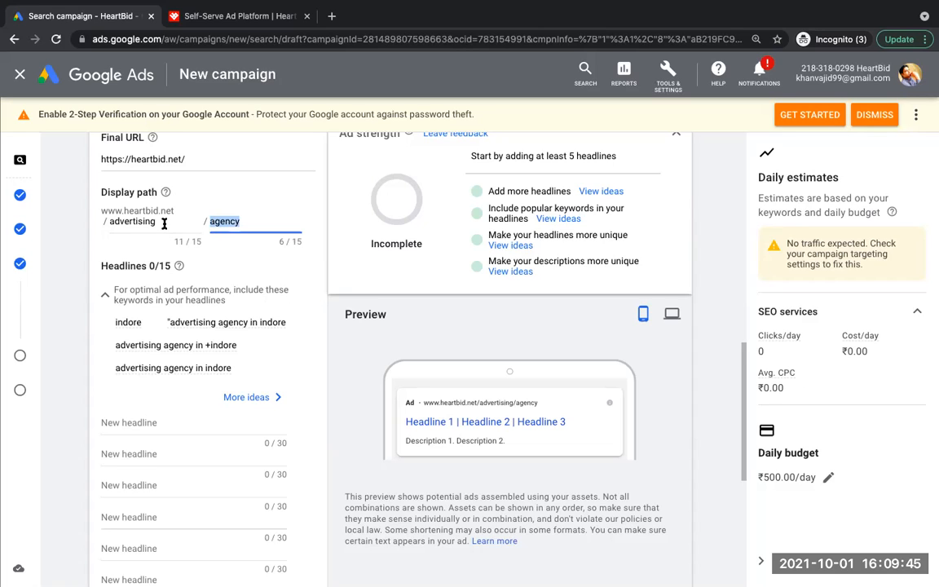
pyautogui.doubleClick(150, 203)
pyautogui.doubleClick(226, 221)
# Step: Fill the first four headlines with the suggestions Self-Serve Ad Platform, Heart Bid, Heart Bid is at Your Service and Affordable Price
pyautogui.scroll(-4, 343, 349)
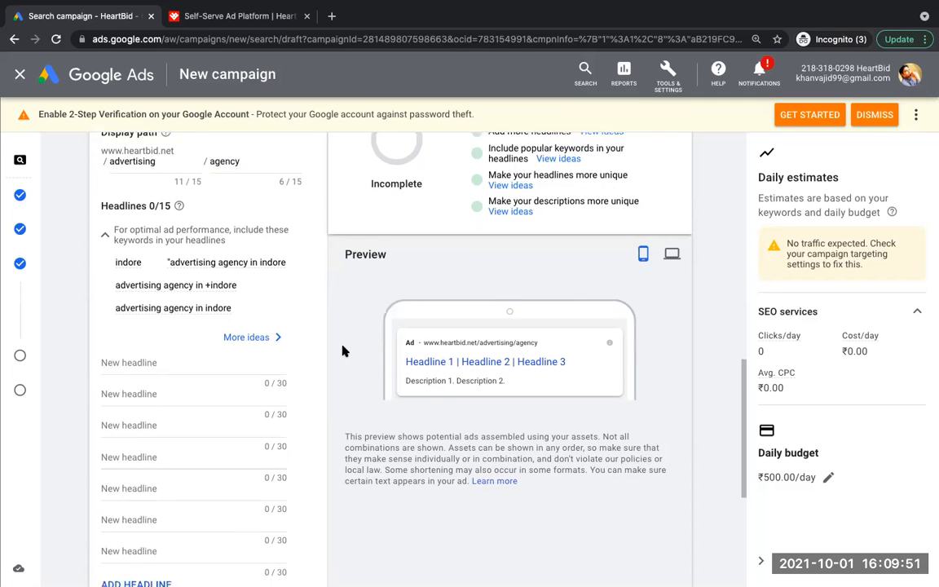
pyautogui.scroll(-1, 342, 349)
pyautogui.click(153, 214)
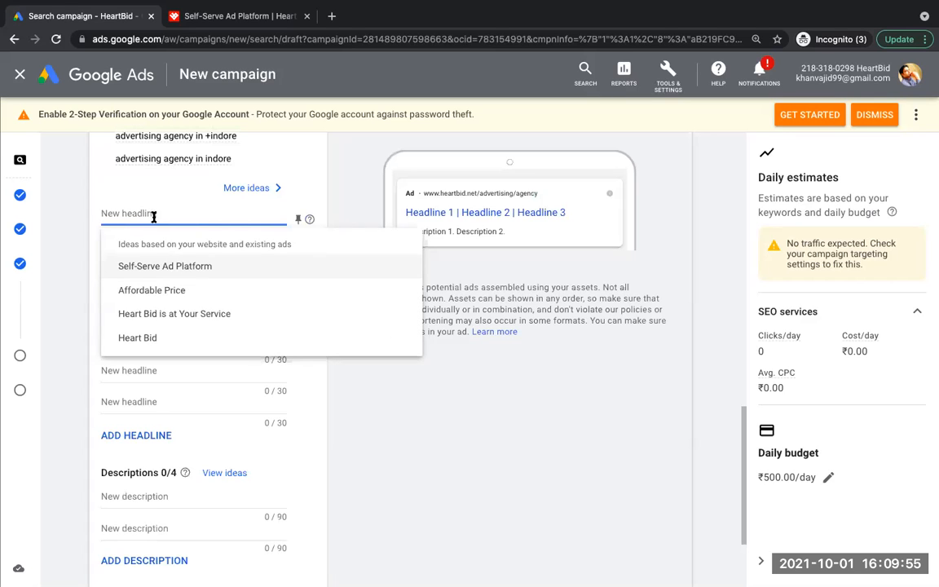
pyautogui.click(175, 267)
pyautogui.click(159, 255)
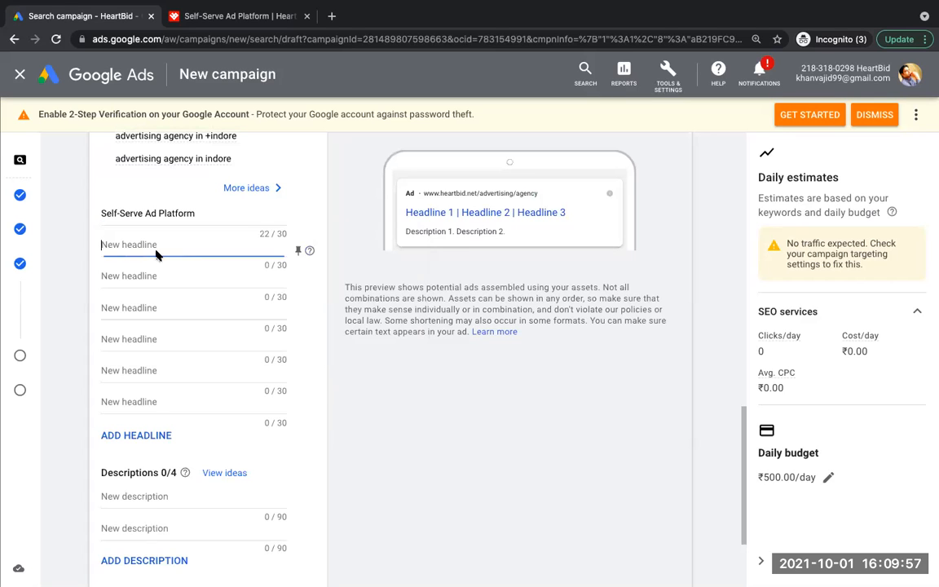
pyautogui.click(188, 347)
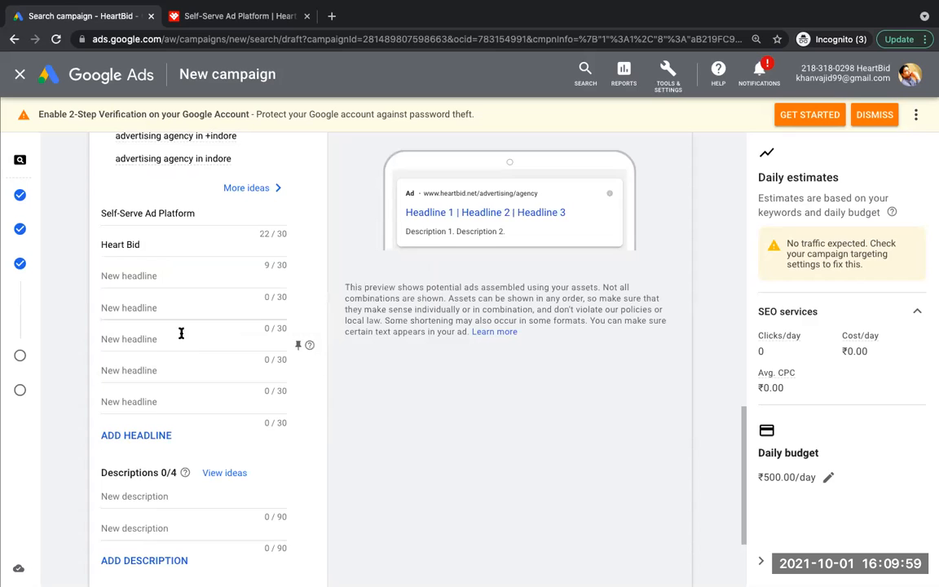
pyautogui.click(151, 275)
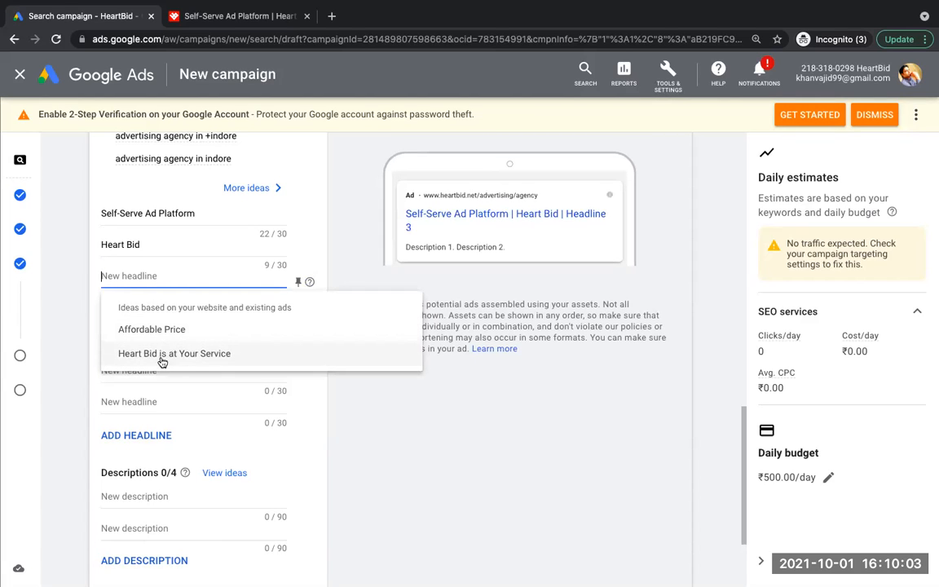
pyautogui.click(164, 362)
pyautogui.click(150, 307)
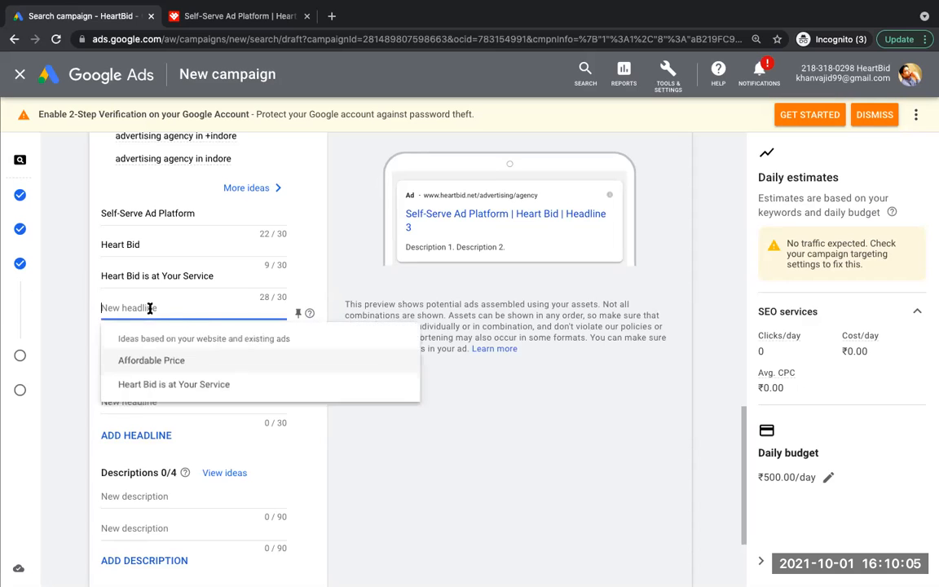
pyautogui.click(159, 364)
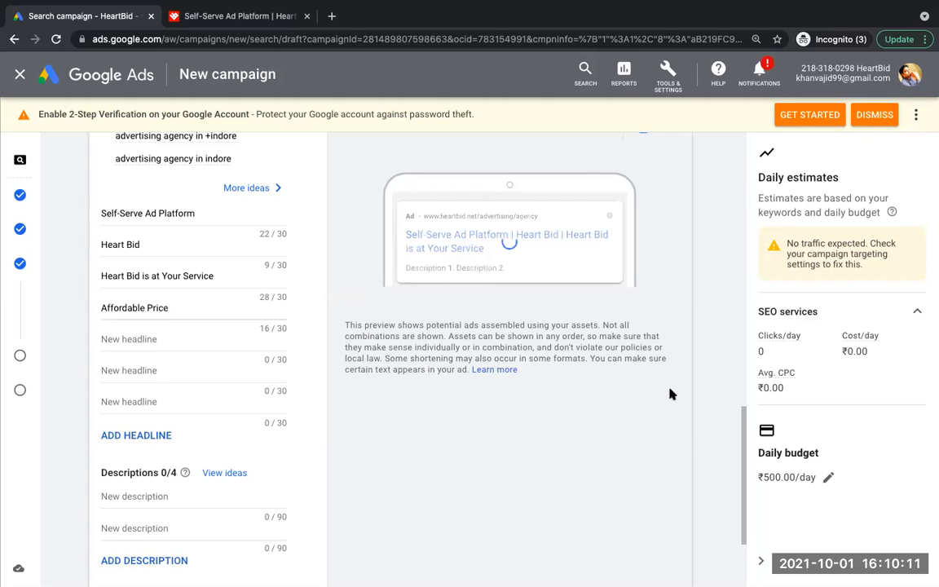
# Step: Fill both descriptions with the suggestions "Launch and manage advertising campaigns with just a few clicks" and "Ready to Get High-quality, Targeted Traffic? Launch a Campaign in Minutes"
pyautogui.moveTo(742, 413); pyautogui.dragTo(742, 468)
pyautogui.click(119, 361)
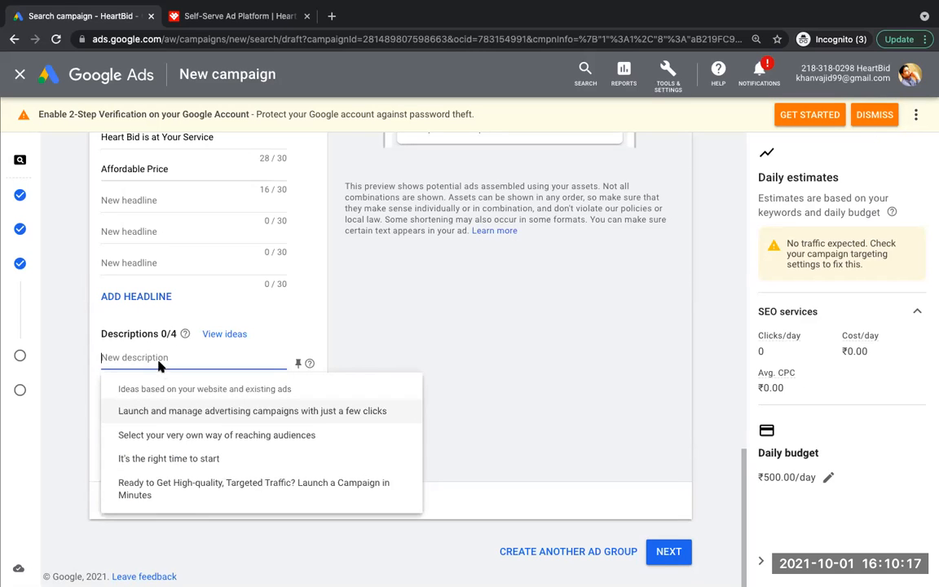
pyautogui.click(225, 412)
pyautogui.click(150, 387)
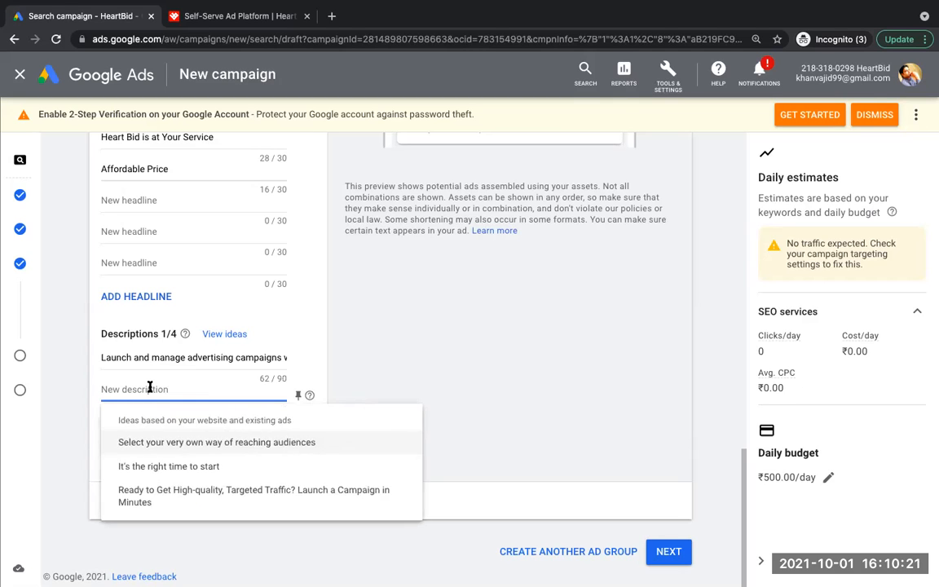
pyautogui.click(212, 494)
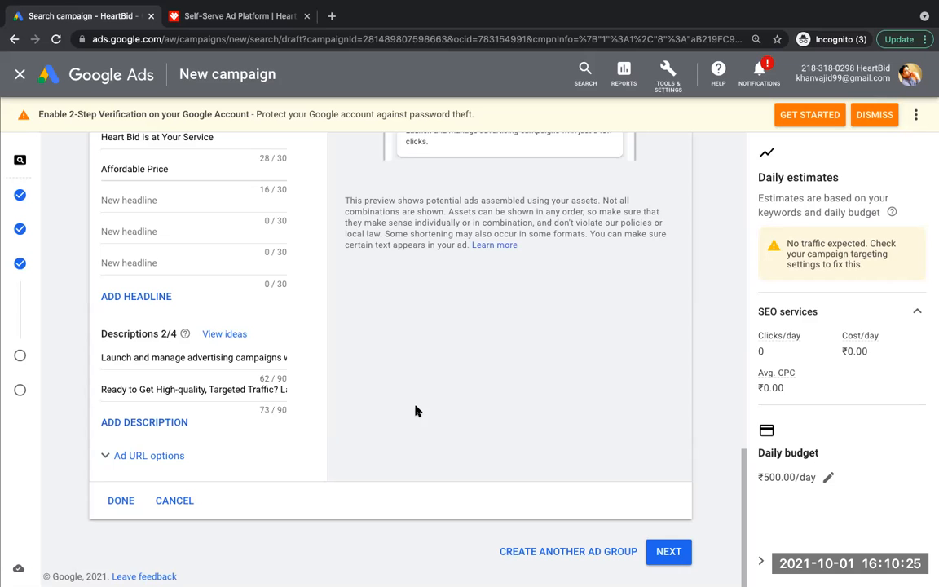
# Step: Proceed to the campaign's Extensions stage and highlight its heading
pyautogui.moveTo(745, 515)
pyautogui.mouseDown()
pyautogui.moveTo(742, 447)
pyautogui.moveTo(759, 526)
pyautogui.moveTo(758, 450)
pyautogui.moveTo(761, 526)
pyautogui.mouseUp()
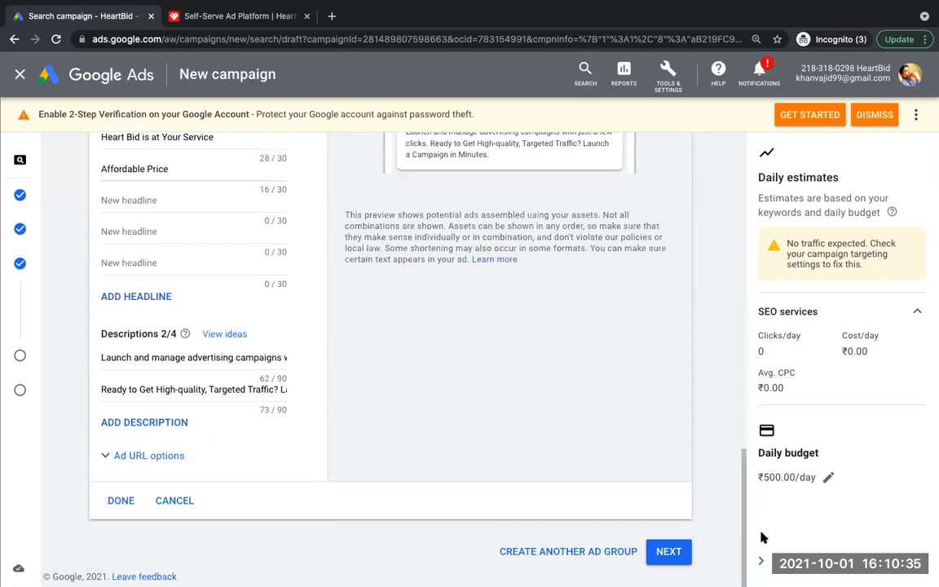
pyautogui.click(668, 550)
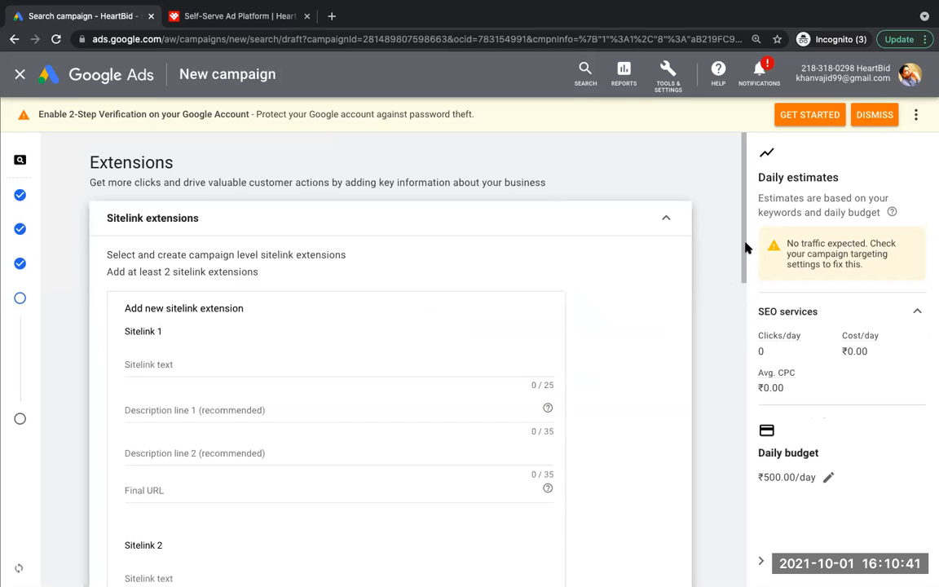
pyautogui.scroll(-3, 741, 244)
pyautogui.scroll(3, 738, 245)
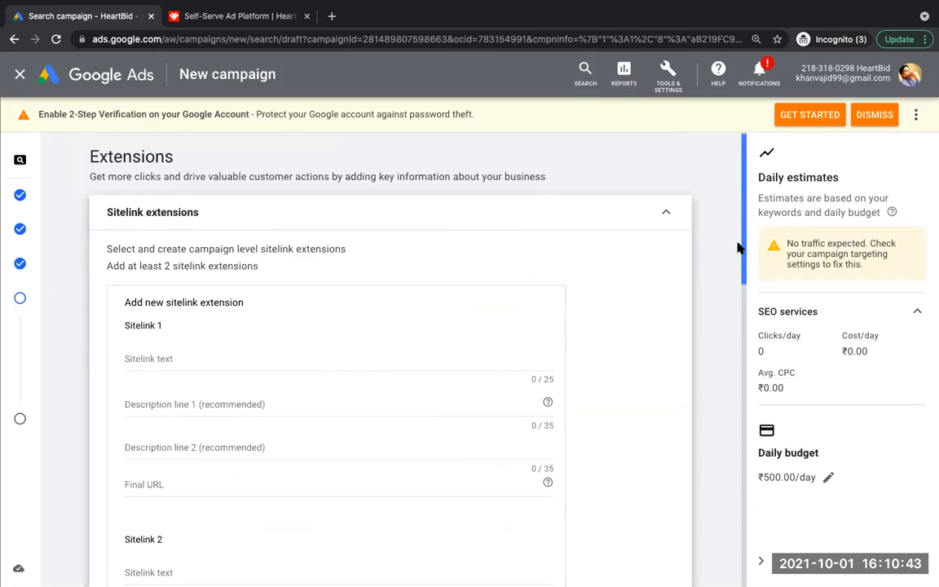
pyautogui.moveTo(174, 156); pyautogui.dragTo(90, 155)
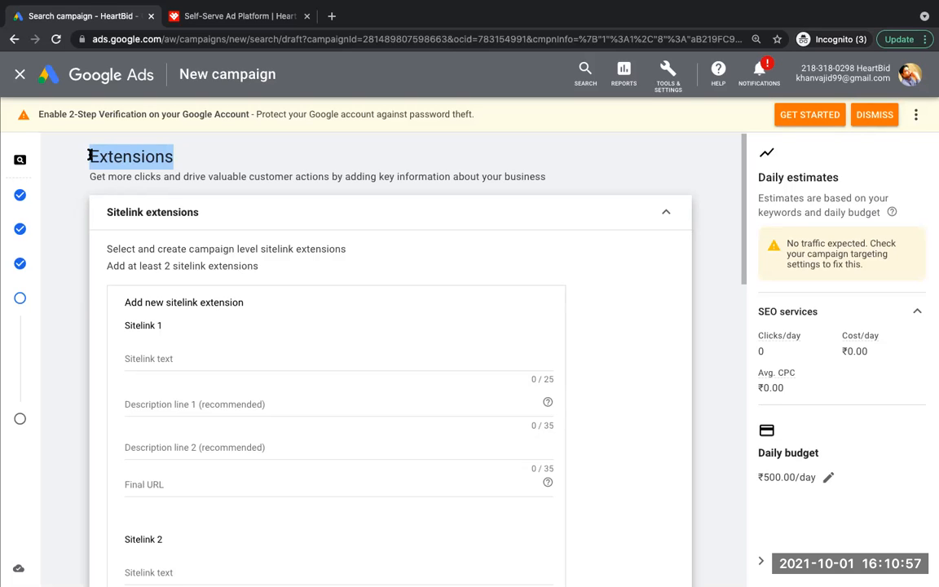
# Step: Search Google for myntra in a new browser tab to see an example of sitelinks
pyautogui.click(332, 16)
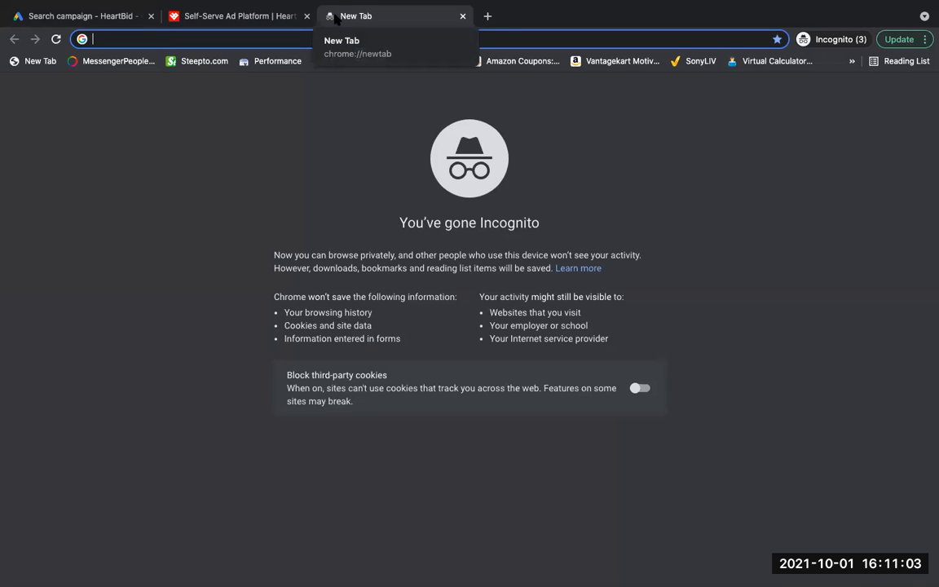
pyautogui.write('myntr')
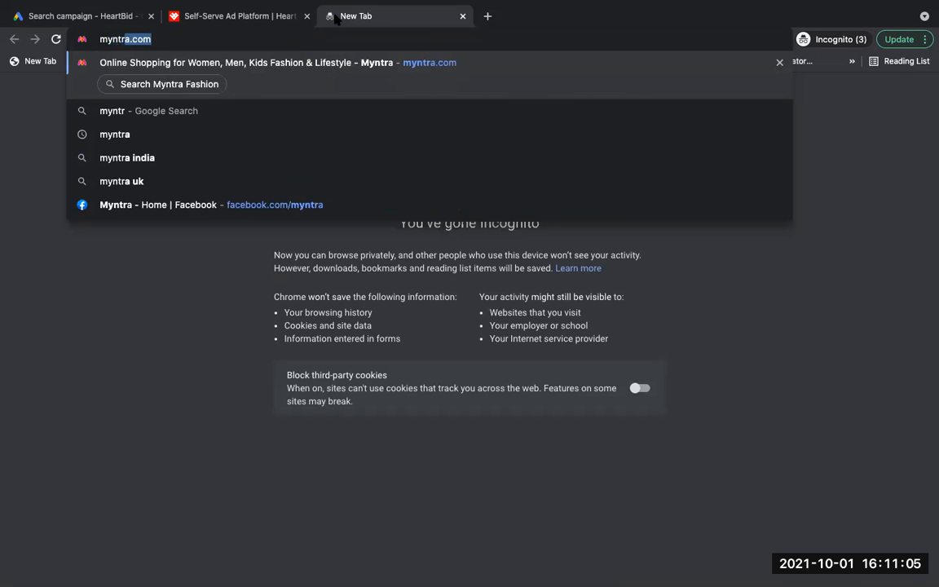
pyautogui.write('a')
pyautogui.press('Delete')
pyautogui.press('Return')
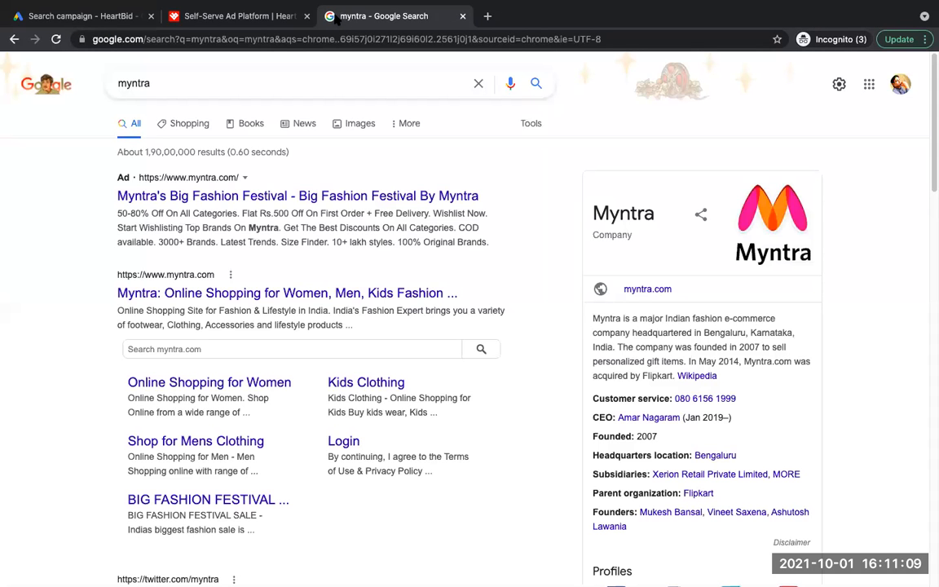
# Step: Search Google for godaddy in another new tab, highlight the sitelinks under its website result, and return to the Google Ads campaign
pyautogui.click(488, 17)
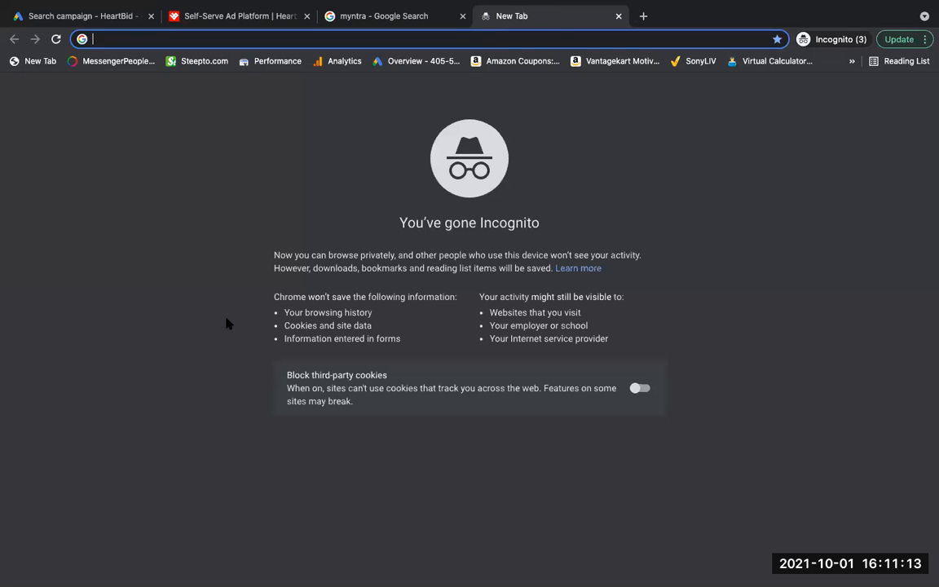
pyautogui.write('godaddy')
pyautogui.press('Delete')
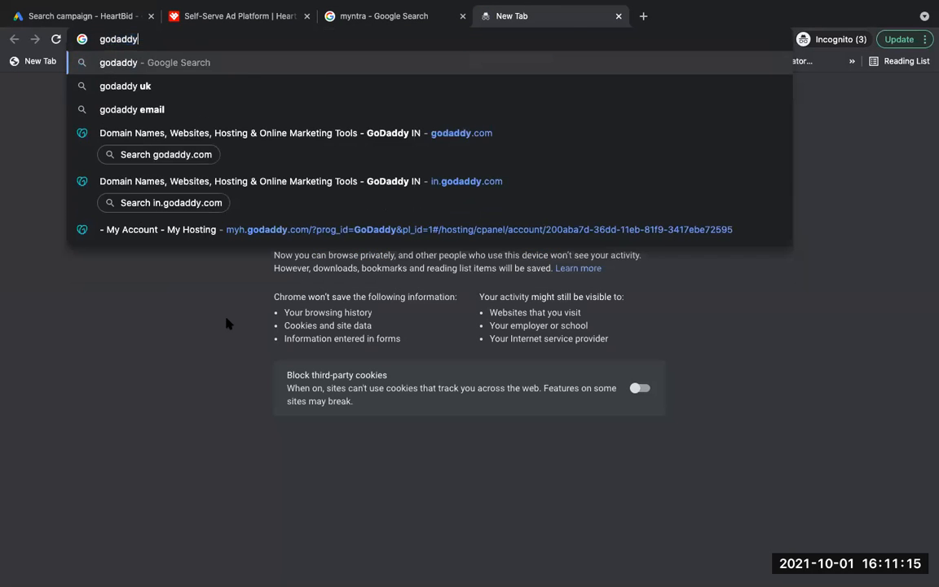
pyautogui.press('Return')
pyautogui.moveTo(109, 259); pyautogui.dragTo(455, 384)
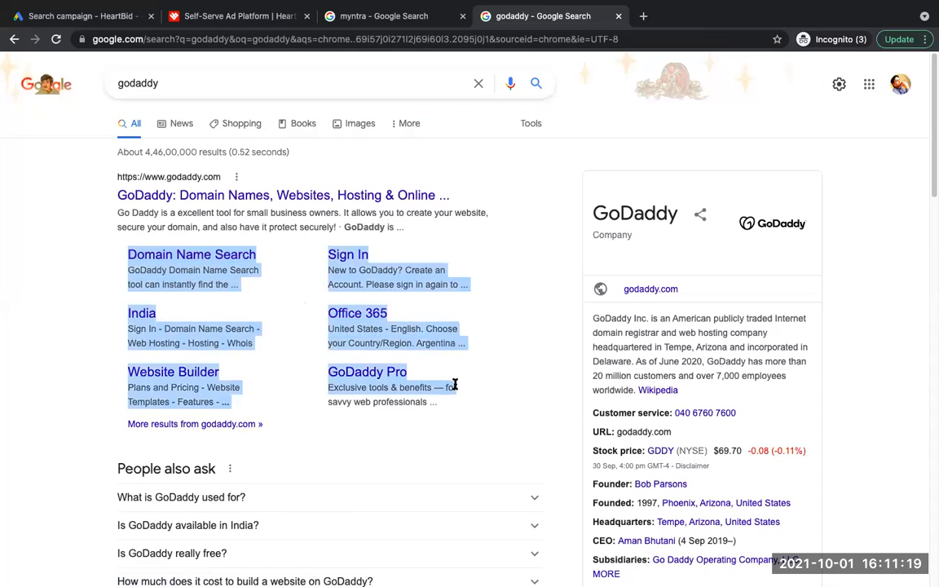
pyautogui.click(81, 15)
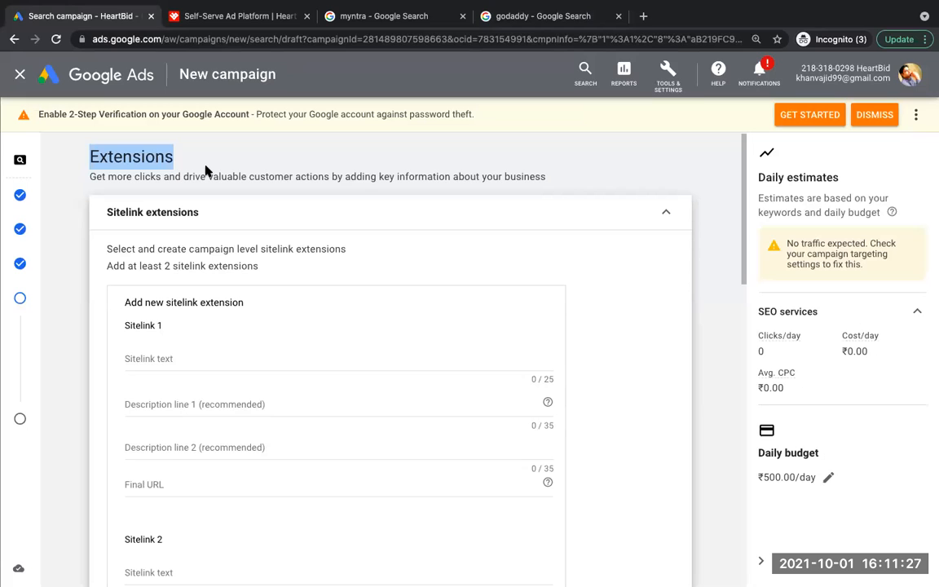
# Step: Start editing sitelink 1's text, highlight the main GoDaddy result and its sitelinks in the godaddy search results, and return to the Google Ads campaign
pyautogui.click(166, 358)
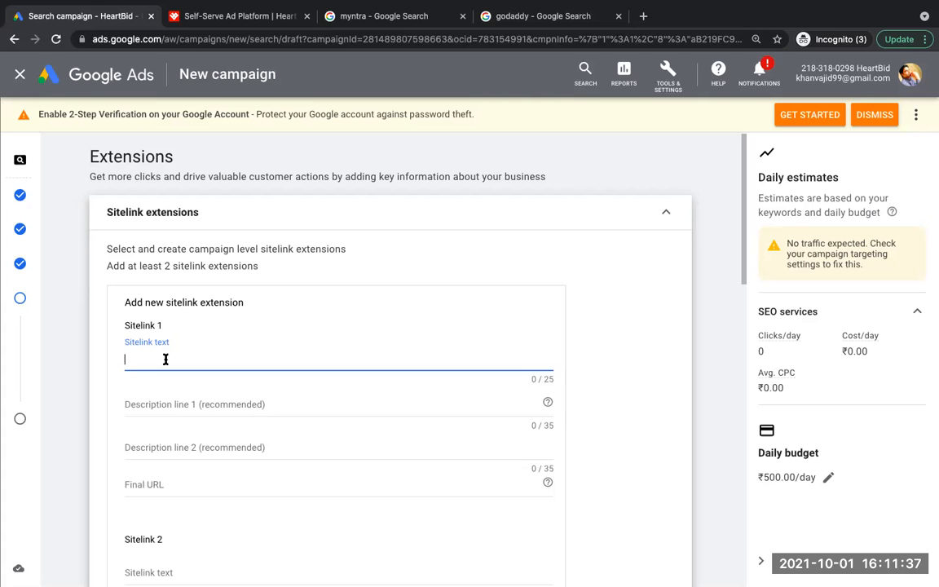
pyautogui.click(542, 24)
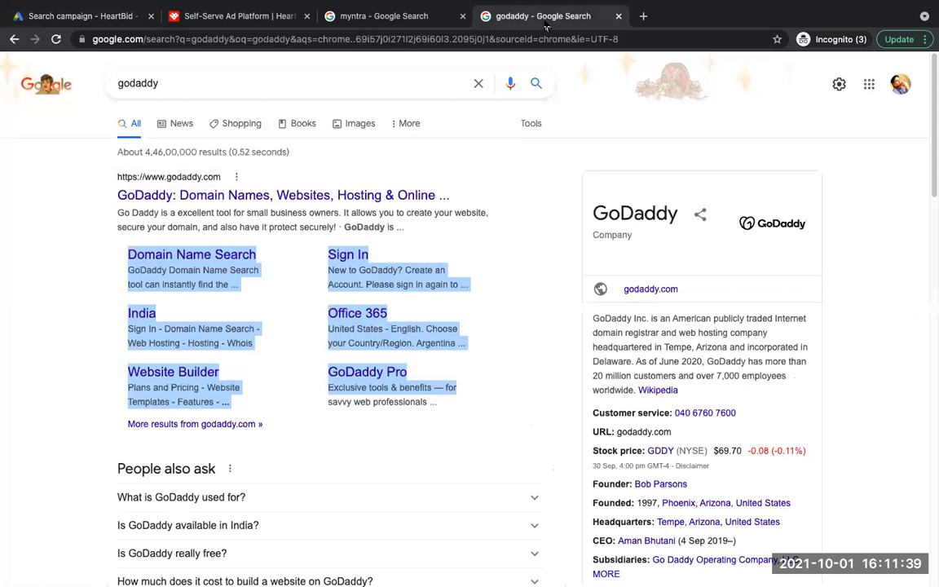
pyautogui.moveTo(84, 180); pyautogui.dragTo(482, 223)
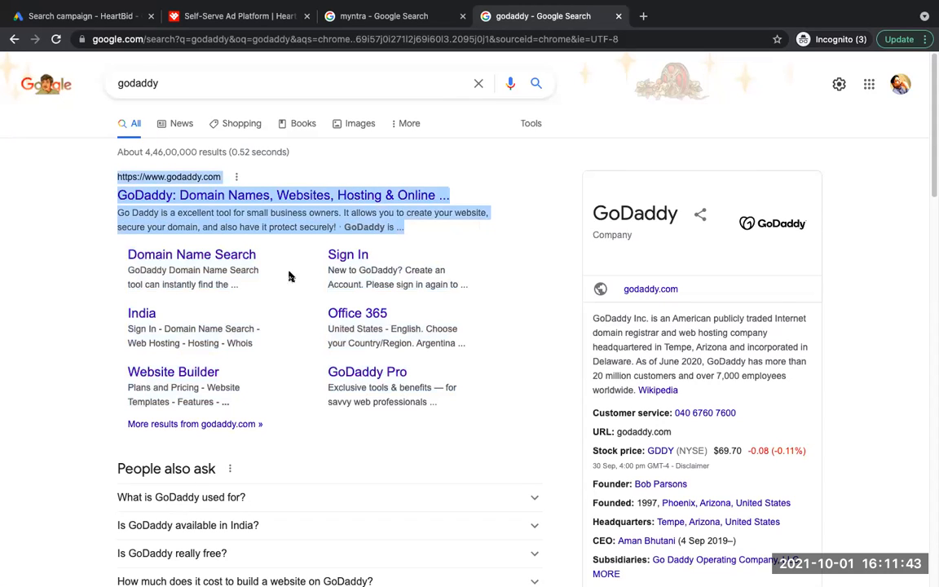
pyautogui.moveTo(109, 365); pyautogui.dragTo(191, 279)
pyautogui.click(57, 285)
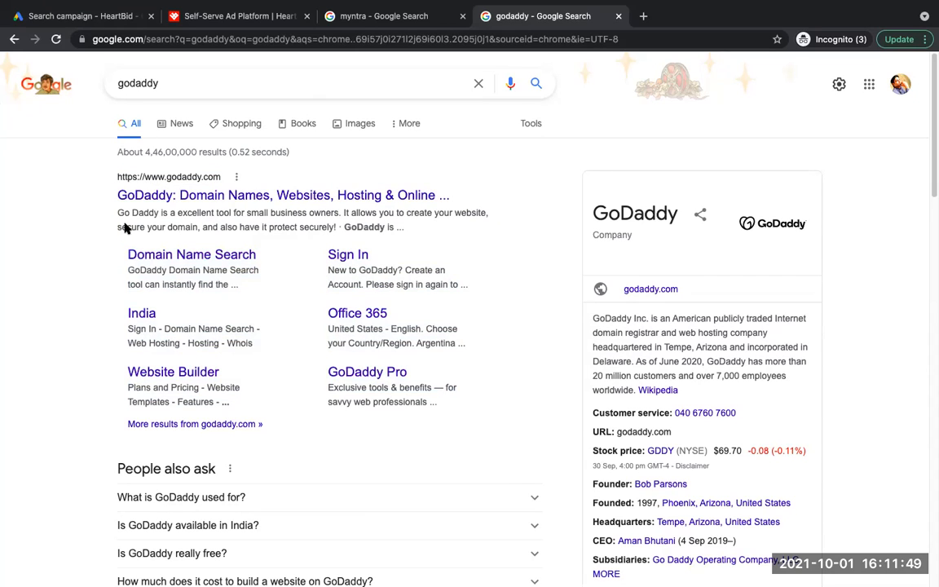
pyautogui.click(84, 16)
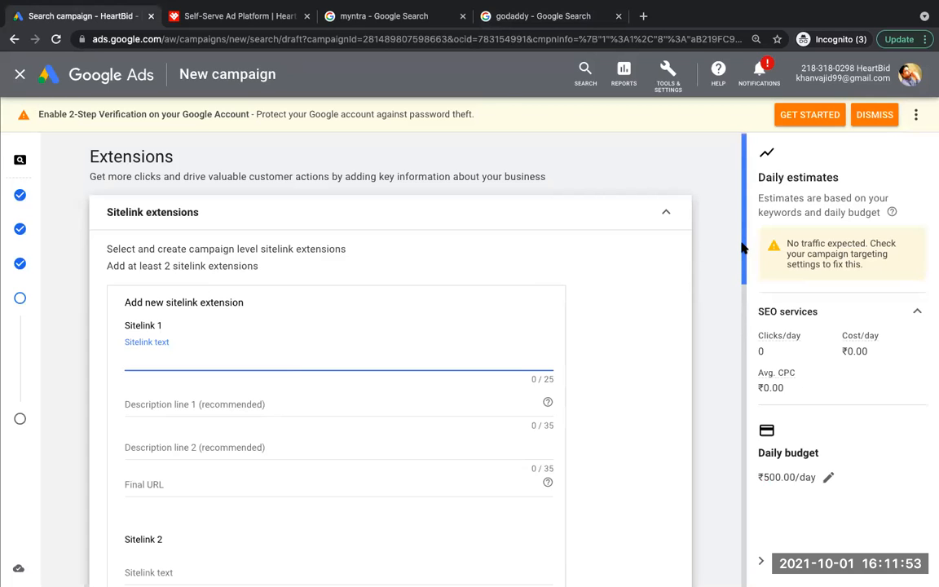
# Step: Copy the sitelink title "Domain Name Search" from the godaddy search results into the text of sitelink 1
pyautogui.moveTo(744, 247); pyautogui.dragTo(745, 273)
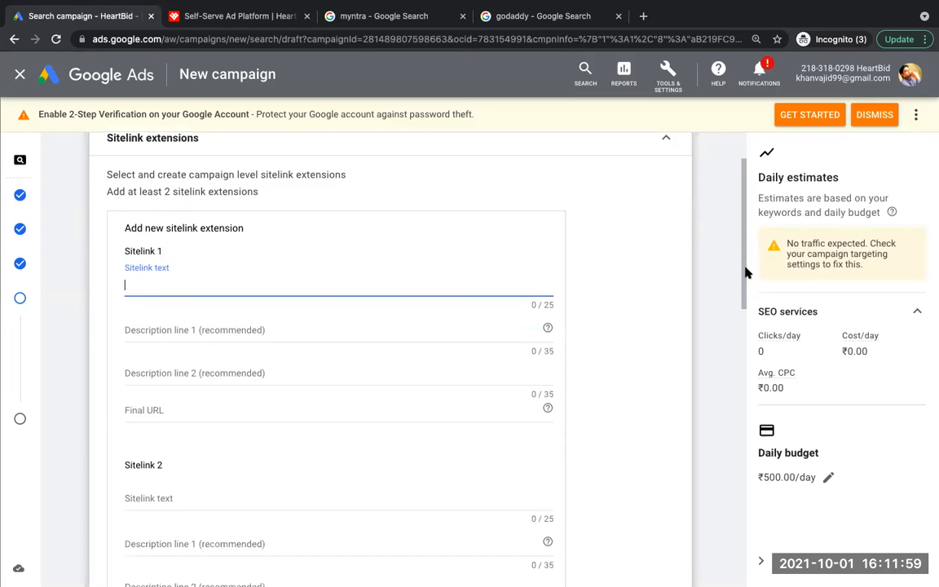
pyautogui.click(524, 17)
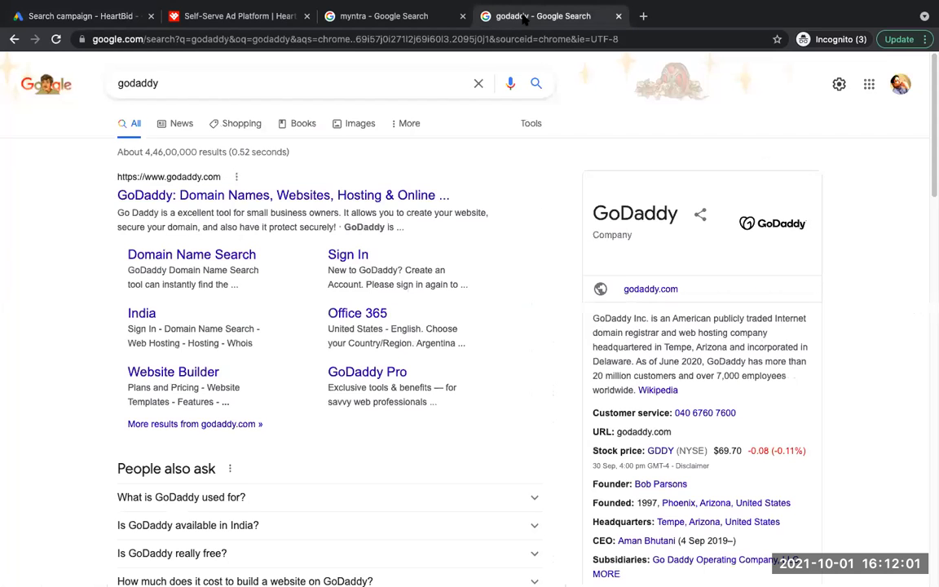
pyautogui.moveTo(124, 256); pyautogui.dragTo(267, 258)
pyautogui.hotkey('ctrl', 'c')
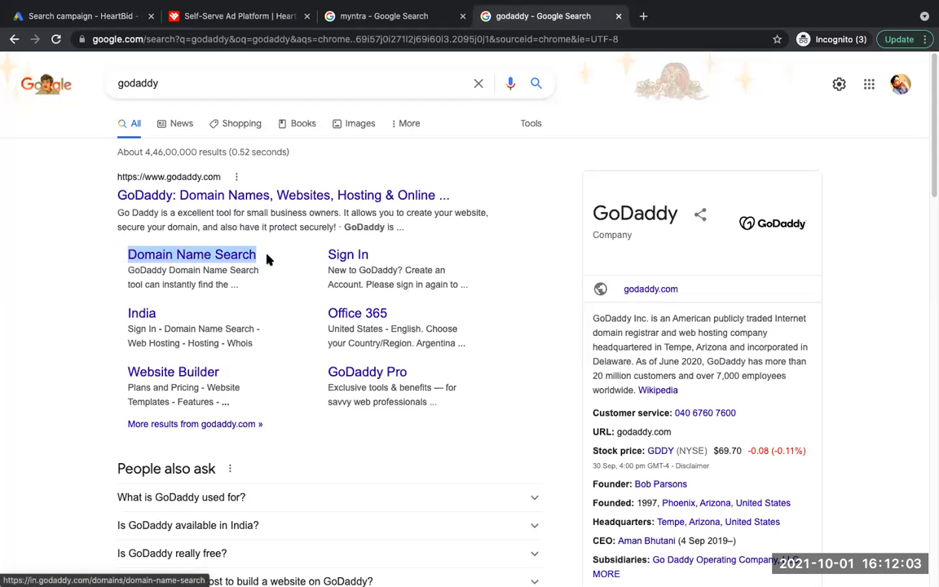
pyautogui.click(84, 16)
pyautogui.hotkey('ctrl', 'v')
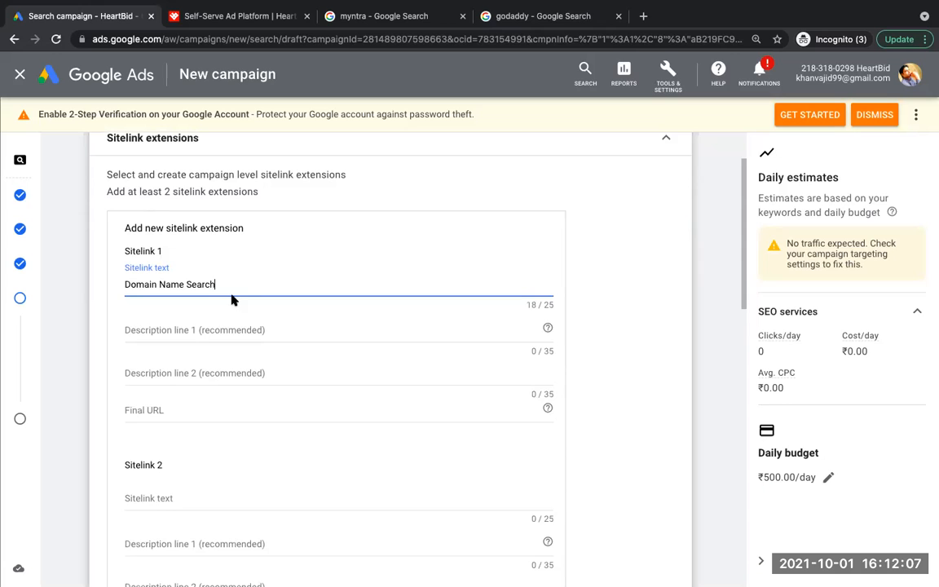
# Step: Copy "GoDaddy Domain Name Search" from the godaddy search results into description line 1 of sitelink 1
pyautogui.click(524, 16)
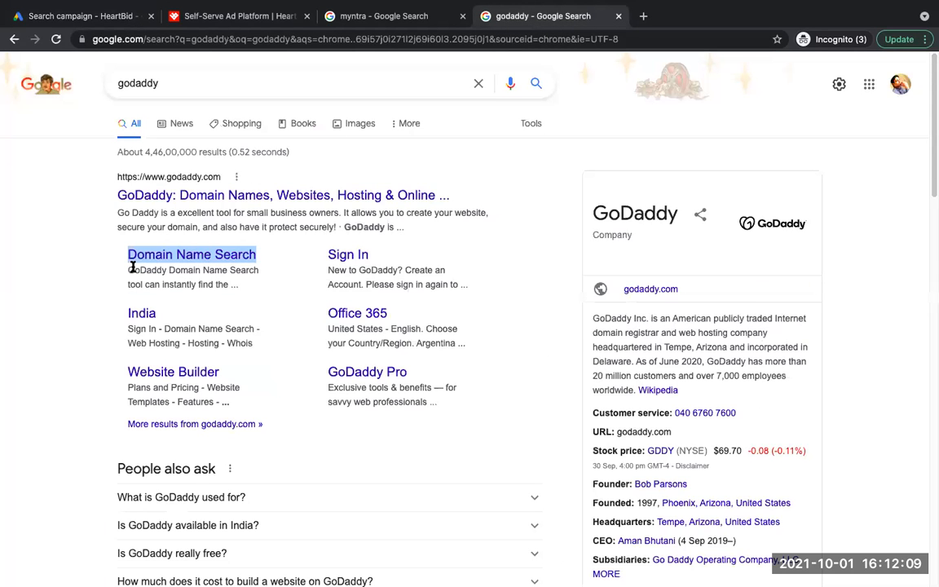
pyautogui.moveTo(126, 270); pyautogui.dragTo(259, 275)
pyautogui.hotkey('ctrl', 'c')
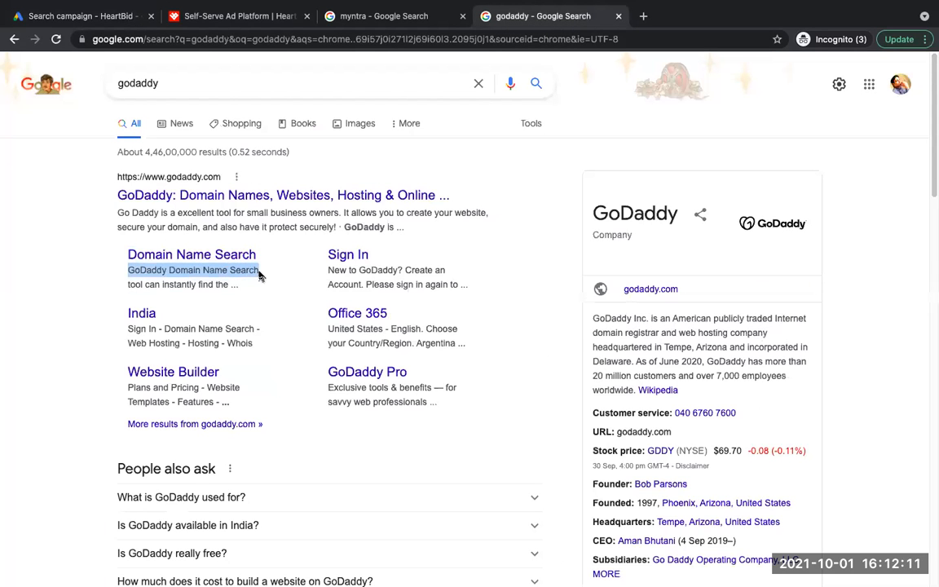
pyautogui.click(81, 16)
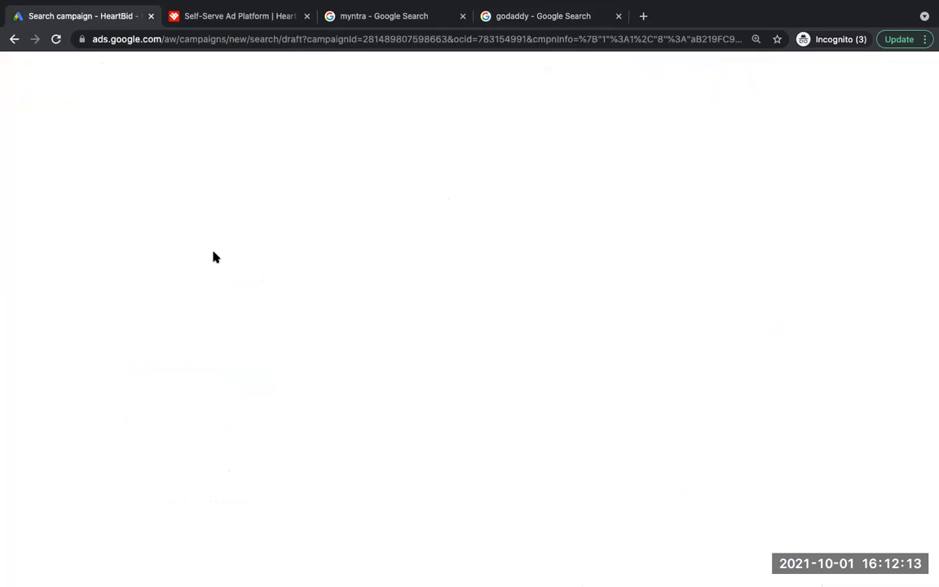
pyautogui.click(161, 325)
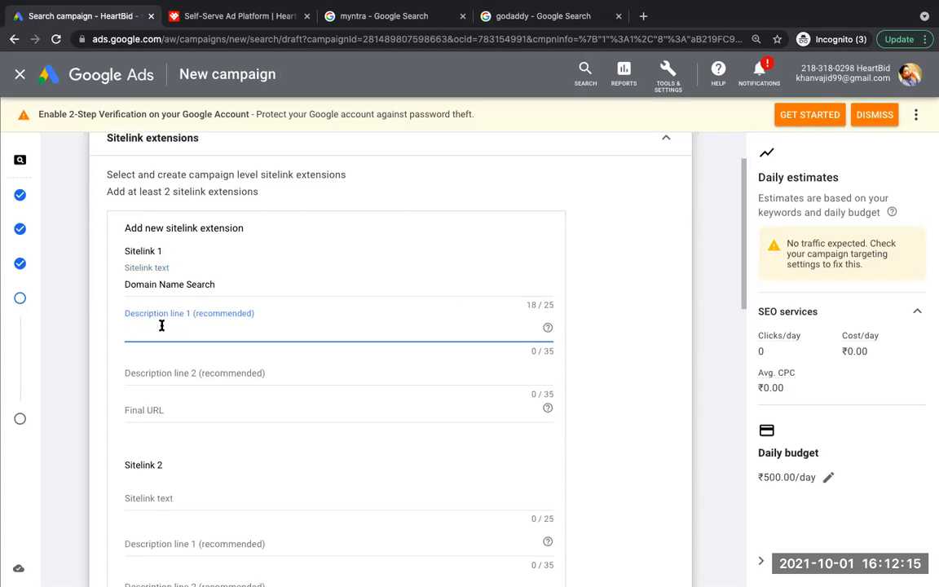
pyautogui.hotkey('ctrl', 'v')
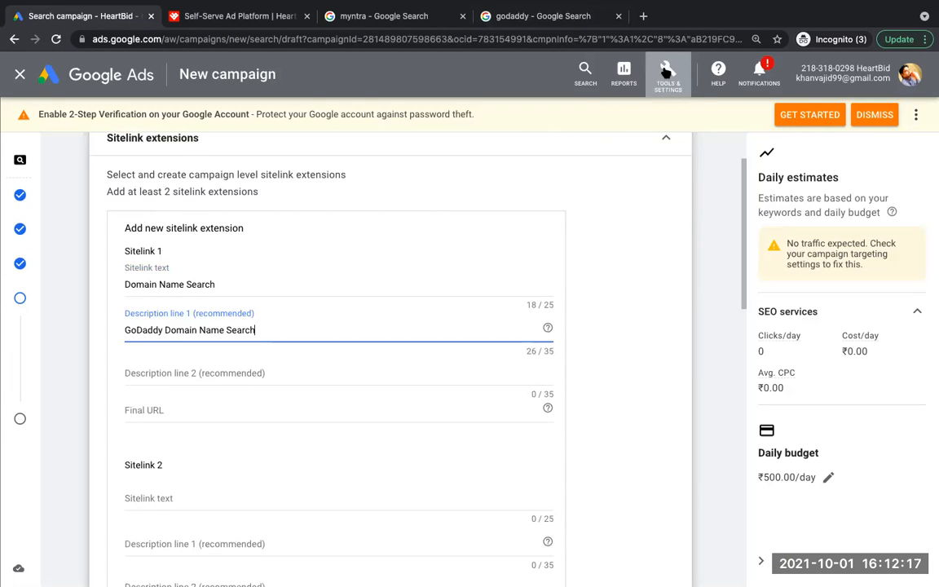
# Step: Copy "tool can instantly find the" from the godaddy search results into description line 2 of sitelink 1
pyautogui.click(510, 17)
pyautogui.click(165, 285)
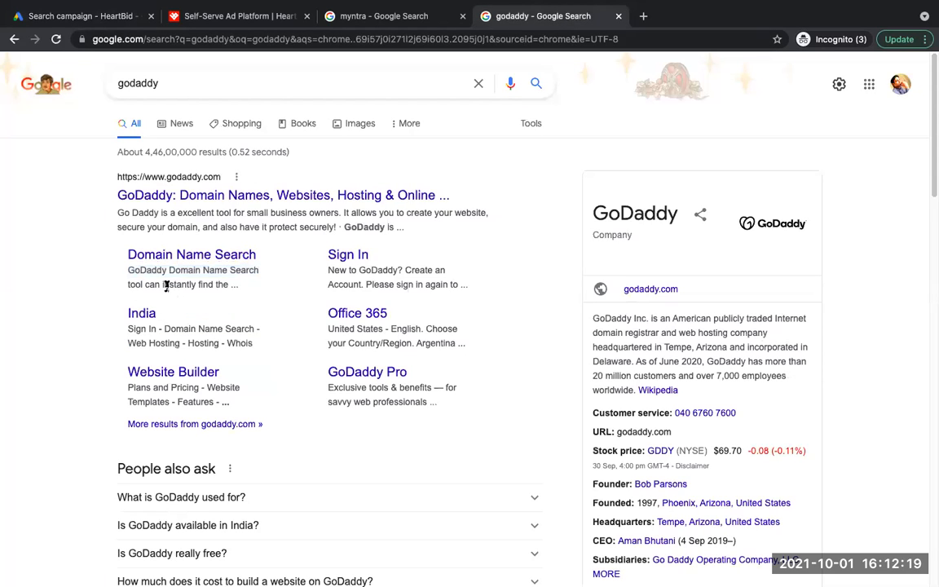
pyautogui.tripleClick(166, 285)
pyautogui.click(88, 269)
pyautogui.moveTo(126, 284); pyautogui.dragTo(228, 281)
pyautogui.hotkey('ctrl', 'c')
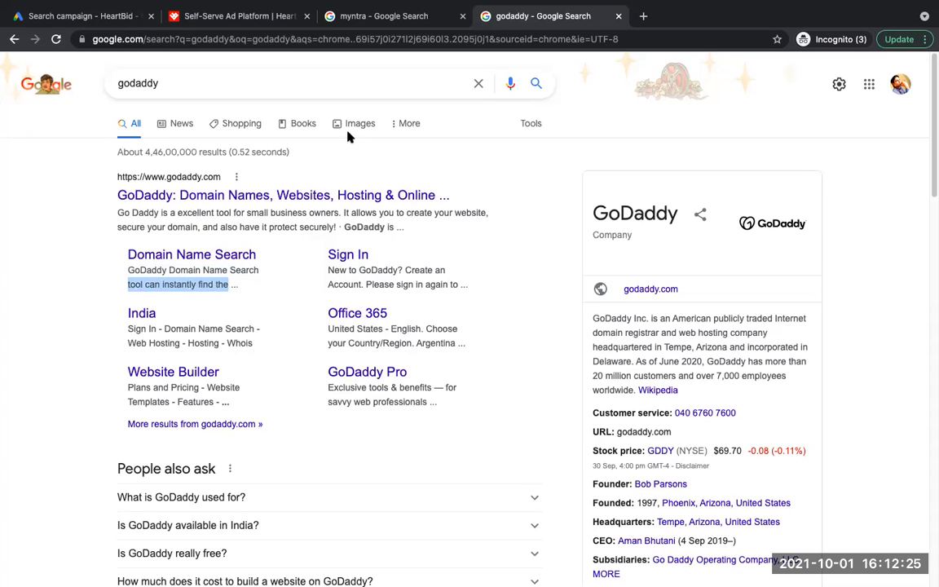
pyautogui.click(96, 15)
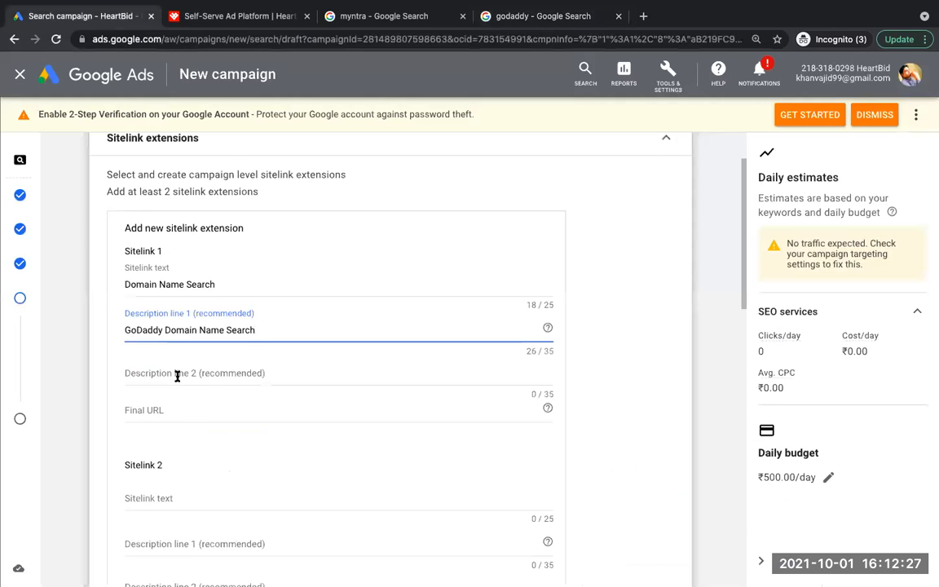
pyautogui.click(177, 376)
pyautogui.hotkey('ctrl', 'v')
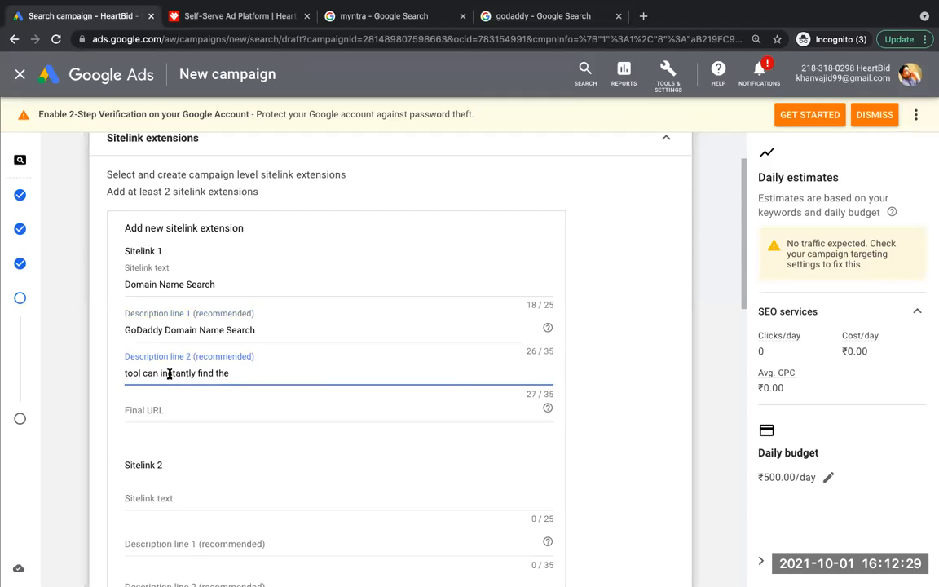
pyautogui.click(157, 409)
pyautogui.write('http://www.xyz.com')
pyautogui.click(65, 408)
pyautogui.moveTo(743, 289); pyautogui.dragTo(771, 537)
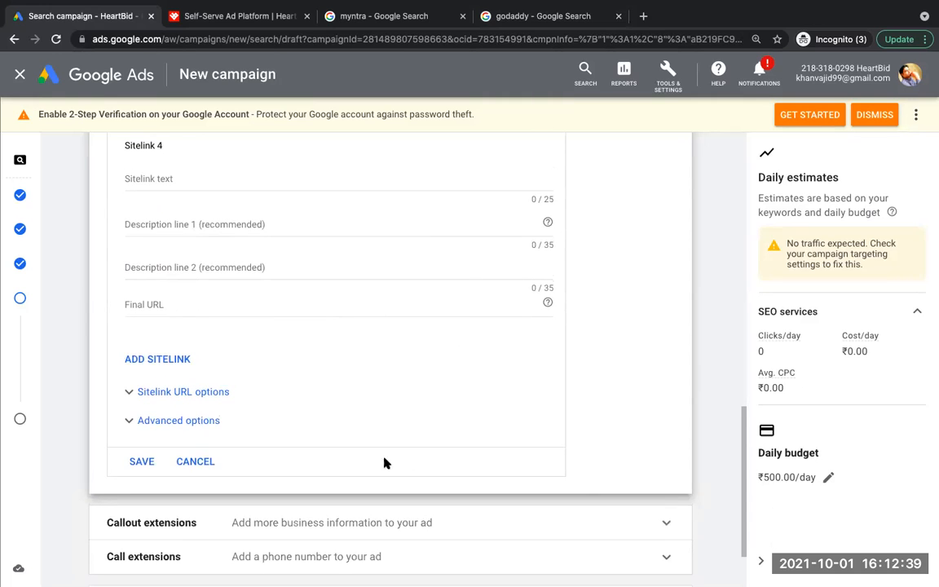
pyautogui.click(140, 461)
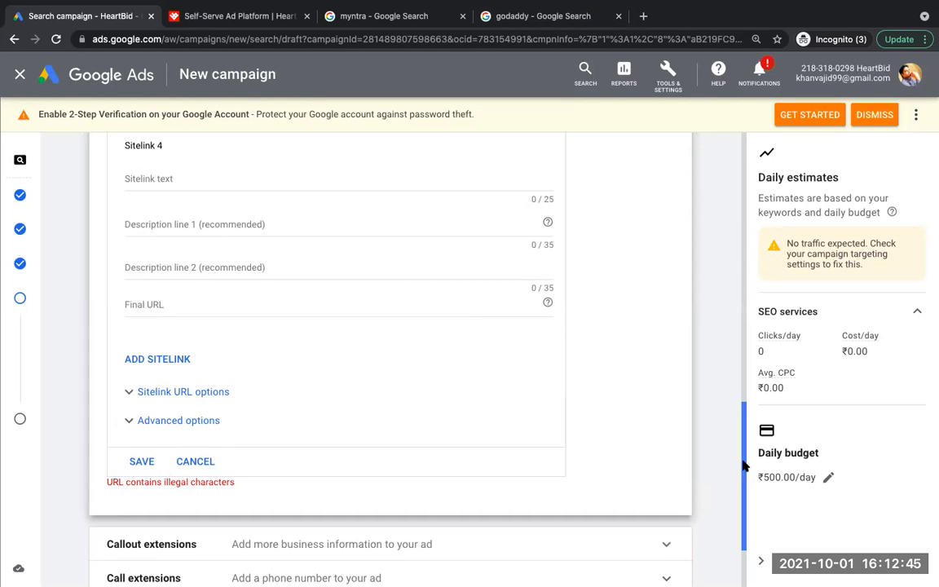
# Step: Change description line 1 of sitelink 1 to "Domain Name Seearch" and try to save the sitelink again
pyautogui.moveTo(744, 413); pyautogui.dragTo(746, 247)
pyautogui.click(160, 251)
pyautogui.press('BackSpace')
pyautogui.press('BackSpace')
pyautogui.press('BackSpace')
pyautogui.press('BackSpace')
pyautogui.press('BackSpace')
pyautogui.press('BackSpace')
pyautogui.press('BackSpace')
pyautogui.press('BackSpace')
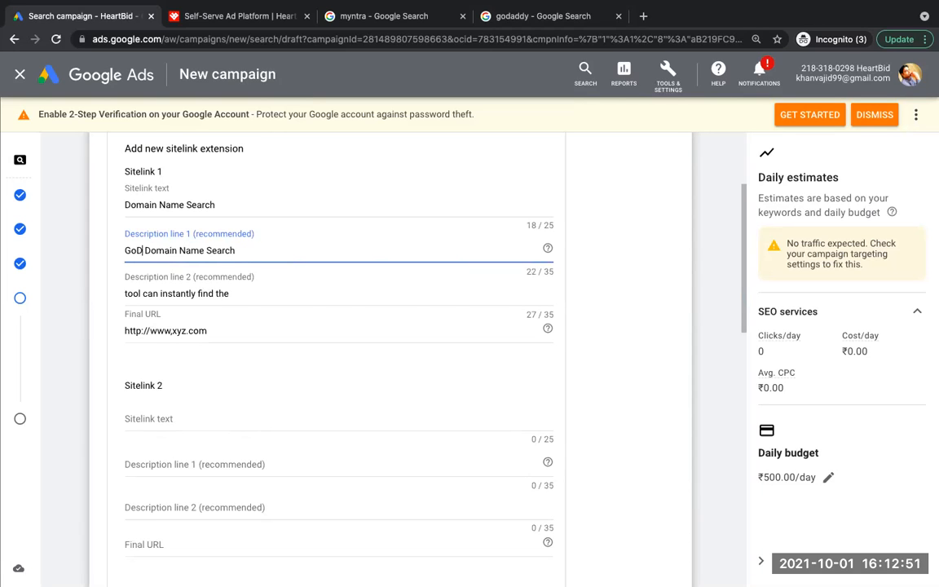
pyautogui.press('End')
pyautogui.press('BackSpace')
pyautogui.press('BackSpace')
pyautogui.press('BackSpace')
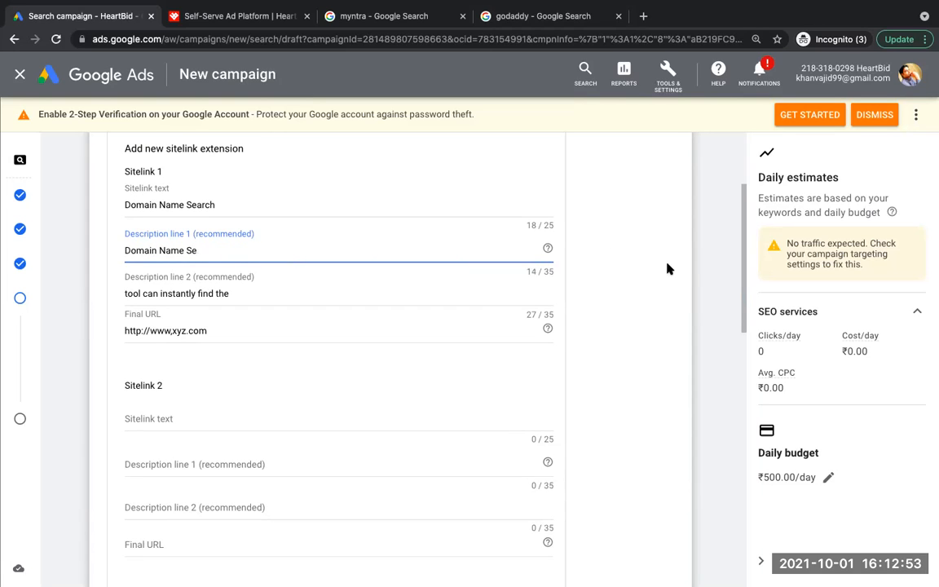
pyautogui.write('earch')
pyautogui.click(670, 307)
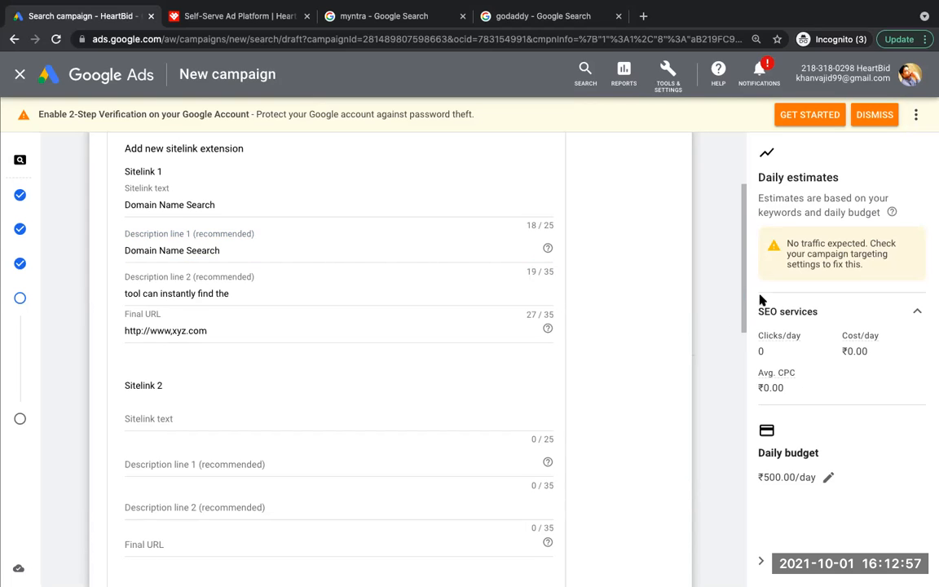
pyautogui.moveTo(740, 284); pyautogui.dragTo(795, 536)
pyautogui.click(141, 364)
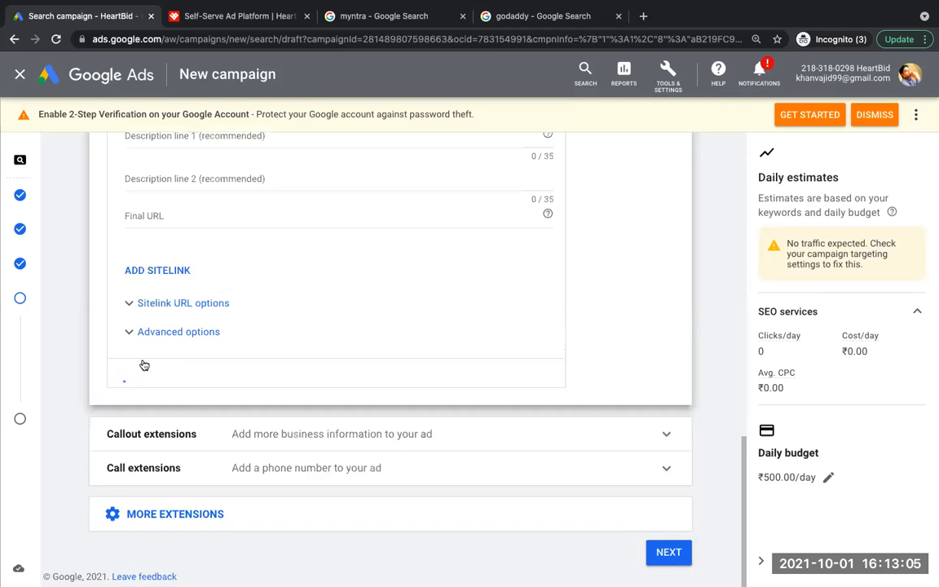
pyautogui.click(141, 364)
pyautogui.moveTo(743, 459); pyautogui.dragTo(721, 204)
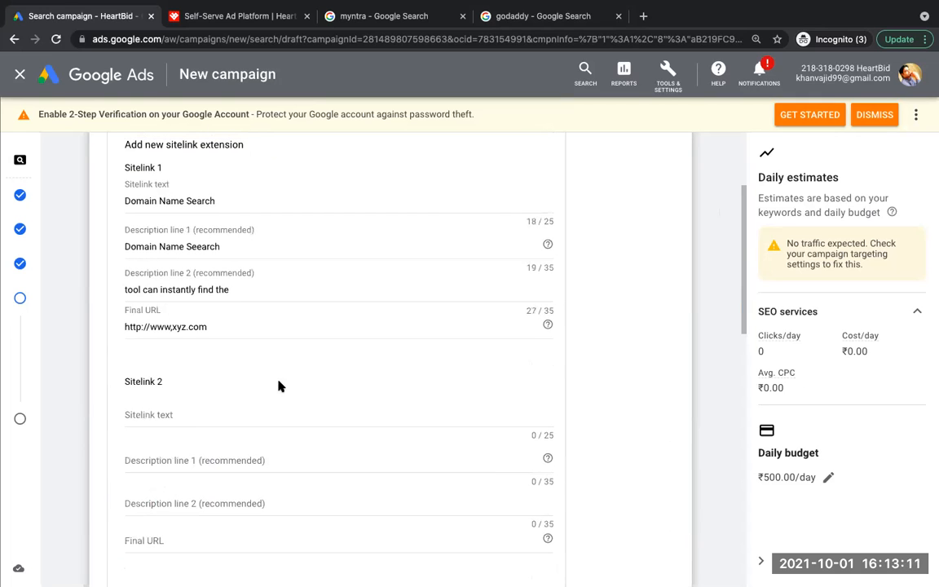
pyautogui.click(172, 329)
pyautogui.press('BackSpace')
pyautogui.write('.')
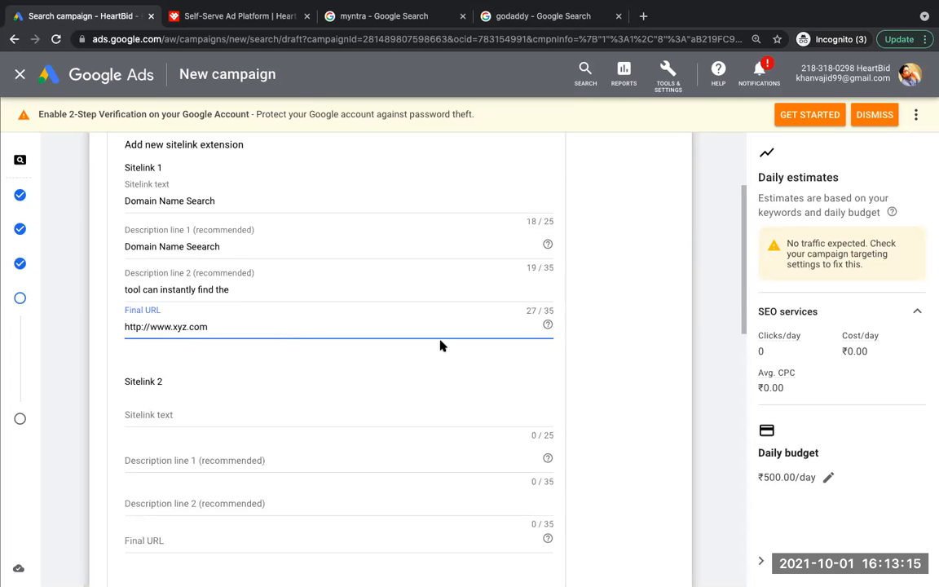
pyautogui.moveTo(743, 319); pyautogui.dragTo(764, 538)
pyautogui.click(139, 434)
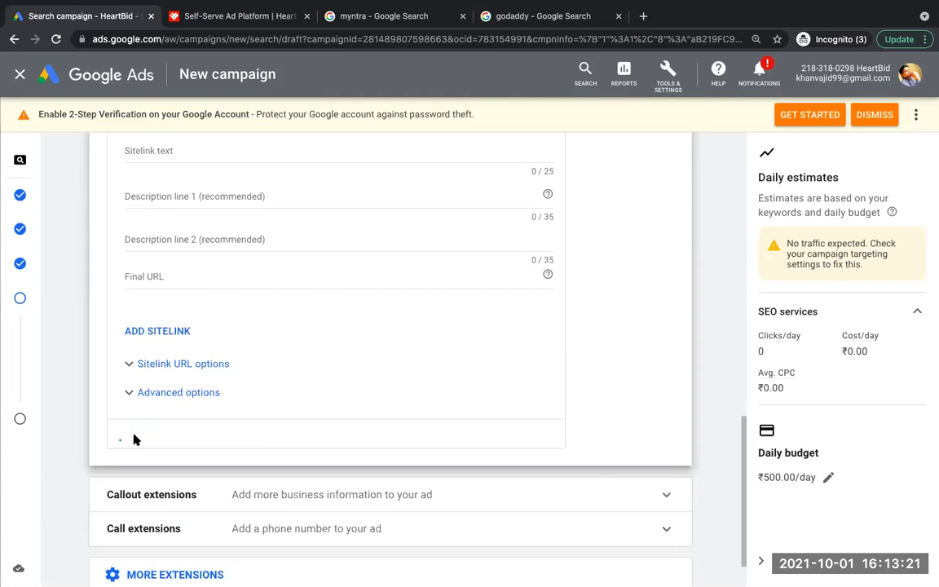
# Step: Preview how the new sitelink extension looks in the mobile and desktop versions of the ad
pyautogui.moveTo(743, 348); pyautogui.dragTo(744, 400)
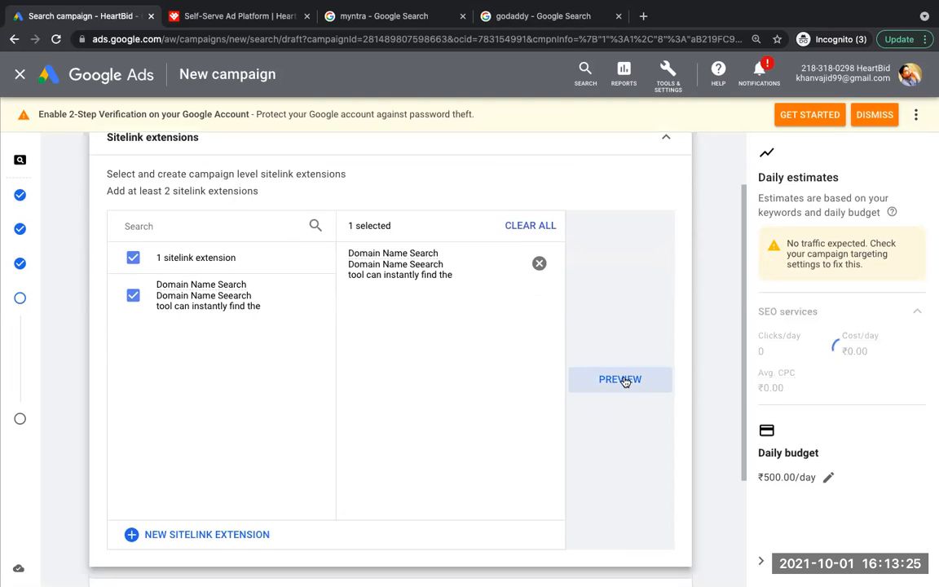
pyautogui.click(621, 379)
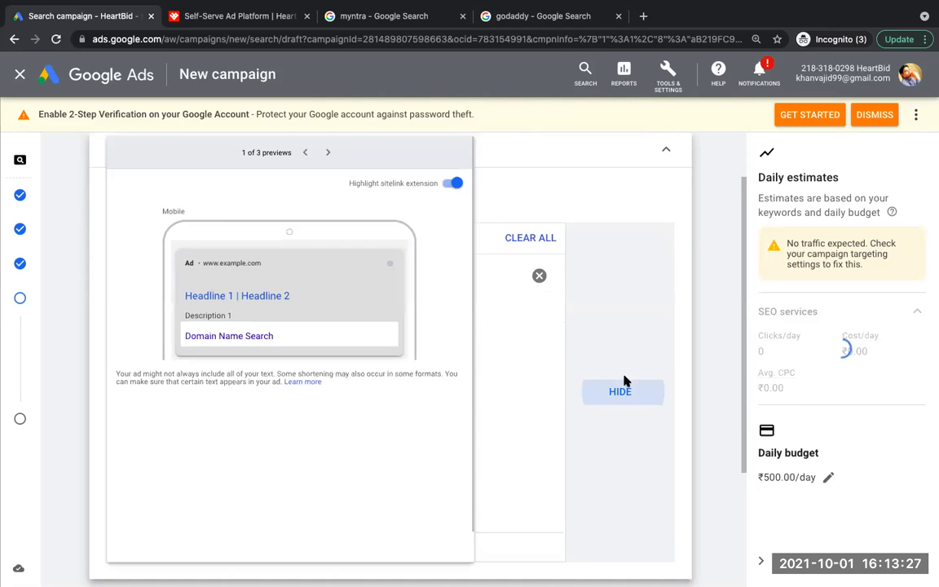
pyautogui.click(329, 182)
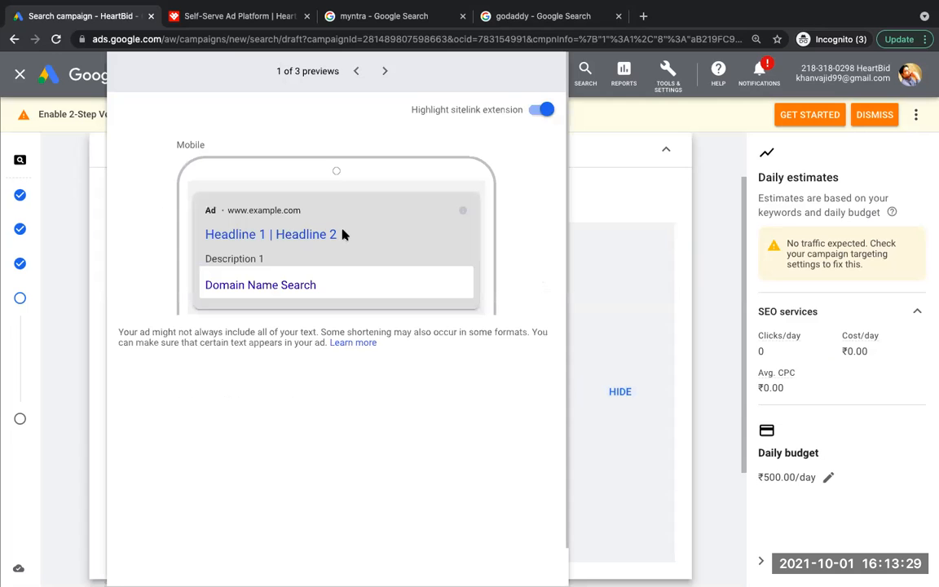
pyautogui.click(384, 71)
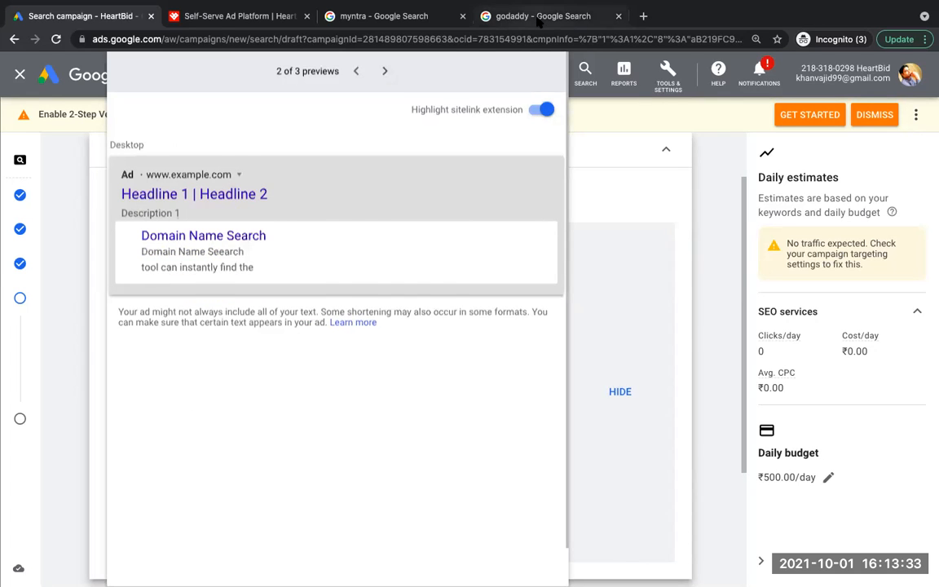
# Step: Highlight the Website Builder and GoDaddy Pro sitelinks in the godaddy search results for comparison, then return to Google Ads and hide the sitelink preview
pyautogui.click(487, 18)
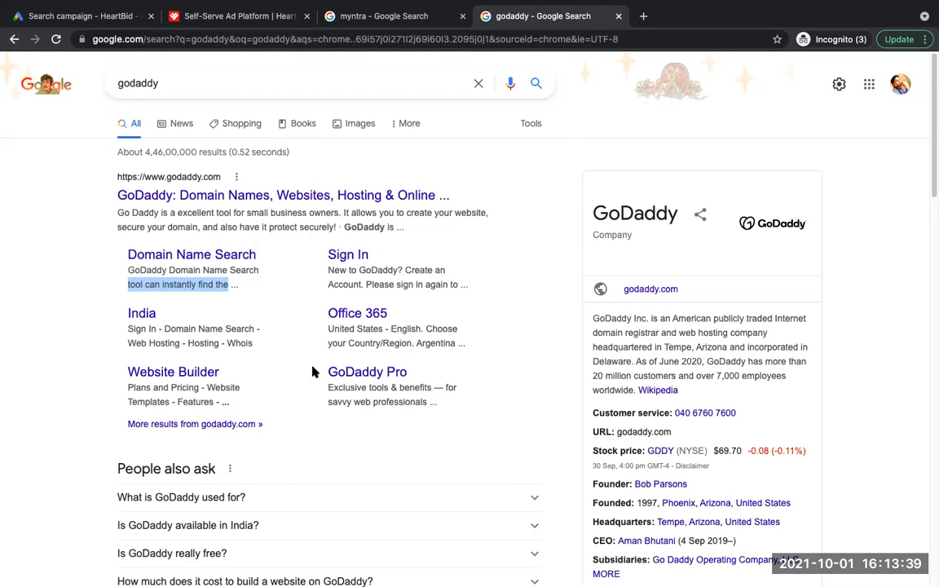
pyautogui.moveTo(313, 372); pyautogui.dragTo(448, 408)
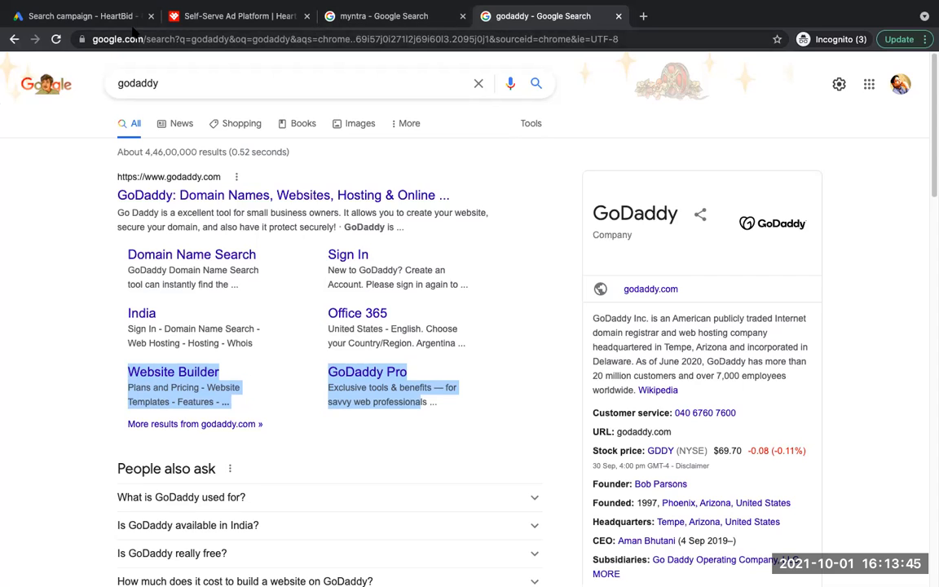
pyautogui.click(90, 16)
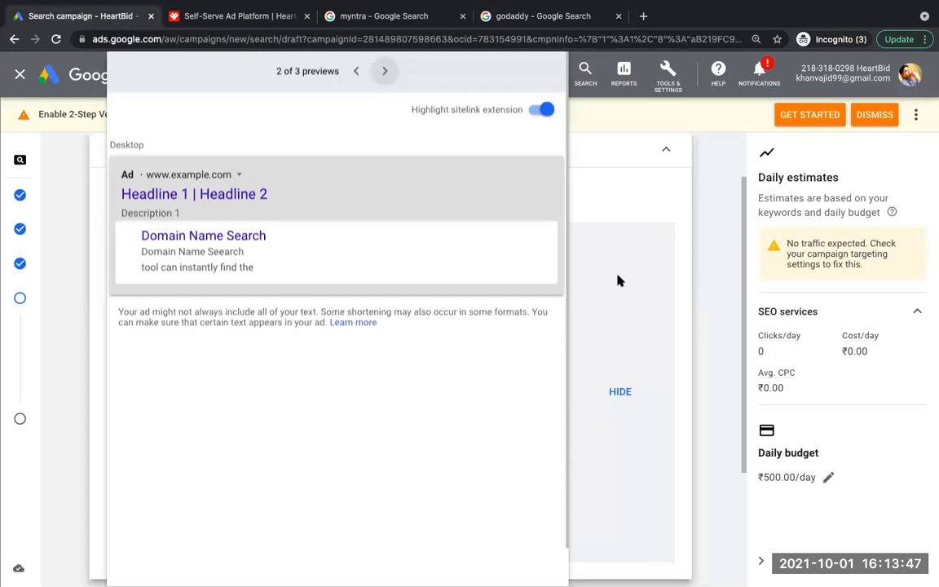
pyautogui.click(619, 391)
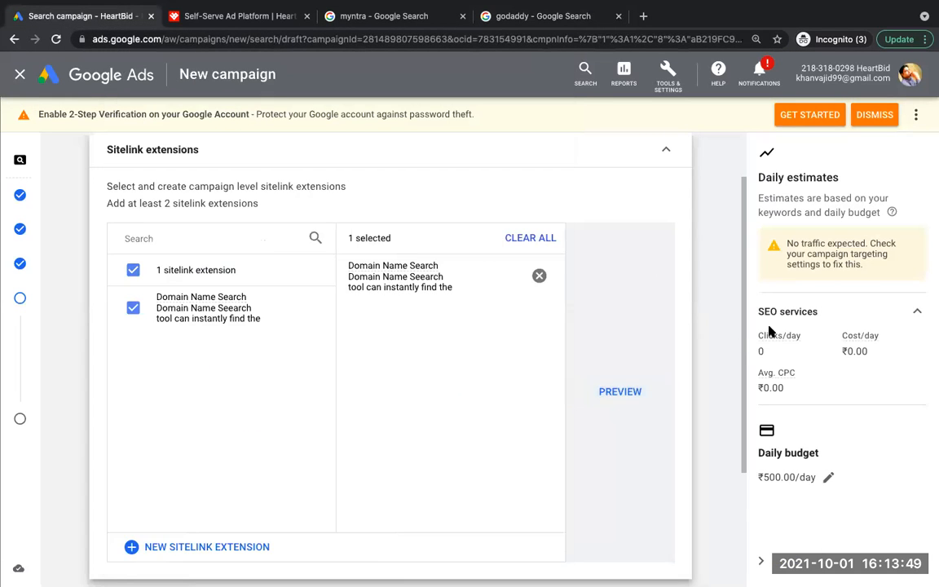
# Step: Open the callout extensions section of the campaign to show the form for adding a new callout extension
pyautogui.moveTo(744, 314); pyautogui.dragTo(709, 435)
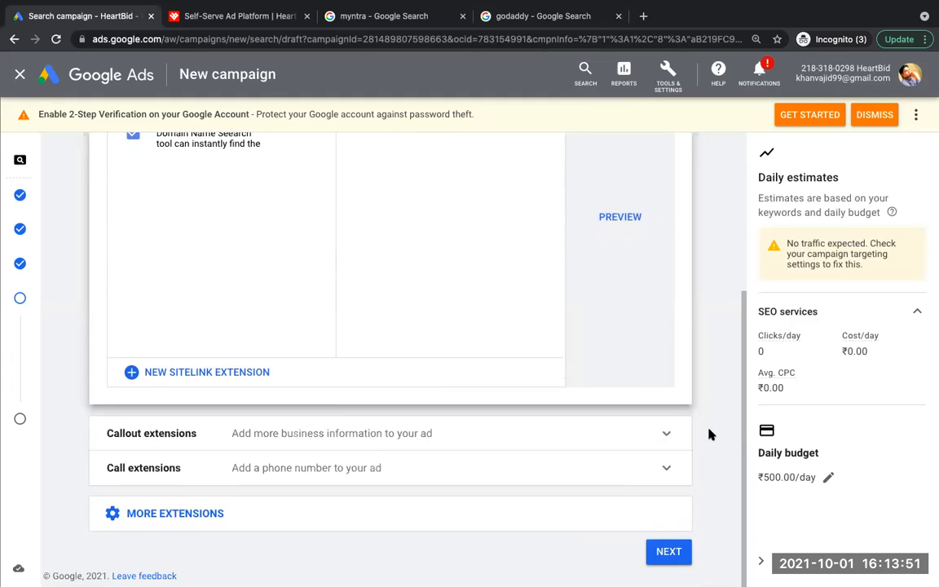
pyautogui.click(667, 436)
pyautogui.moveTo(741, 367); pyautogui.dragTo(749, 487)
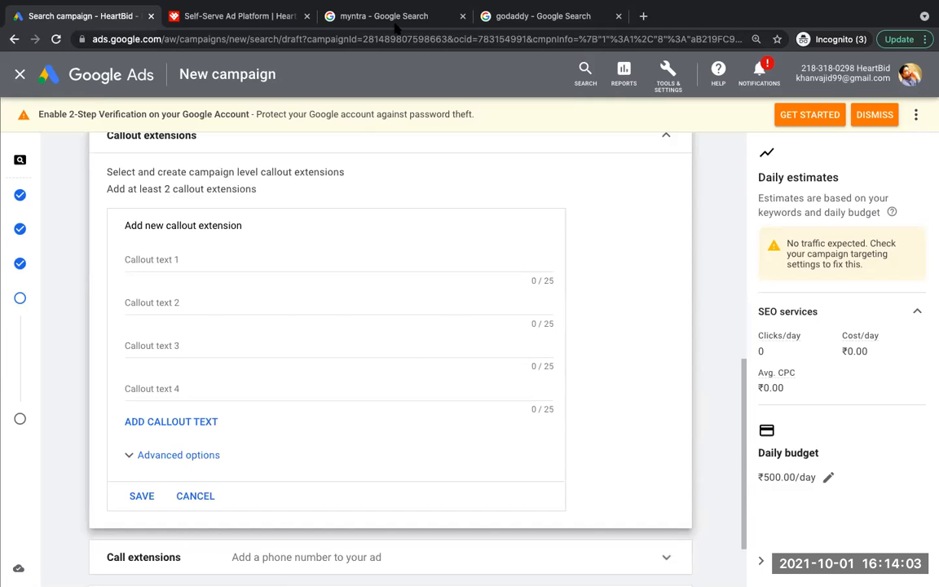
# Step: Highlight callout phrases such as "3000+ Brands" in the Myntra ad in the Google search results, and return to Google Ads
pyautogui.click(348, 16)
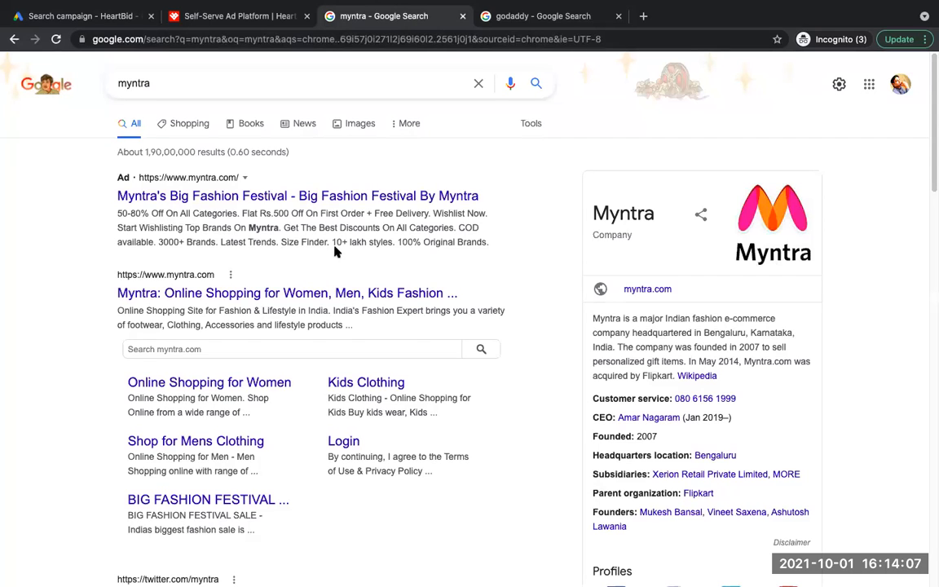
pyautogui.moveTo(334, 243); pyautogui.dragTo(478, 249)
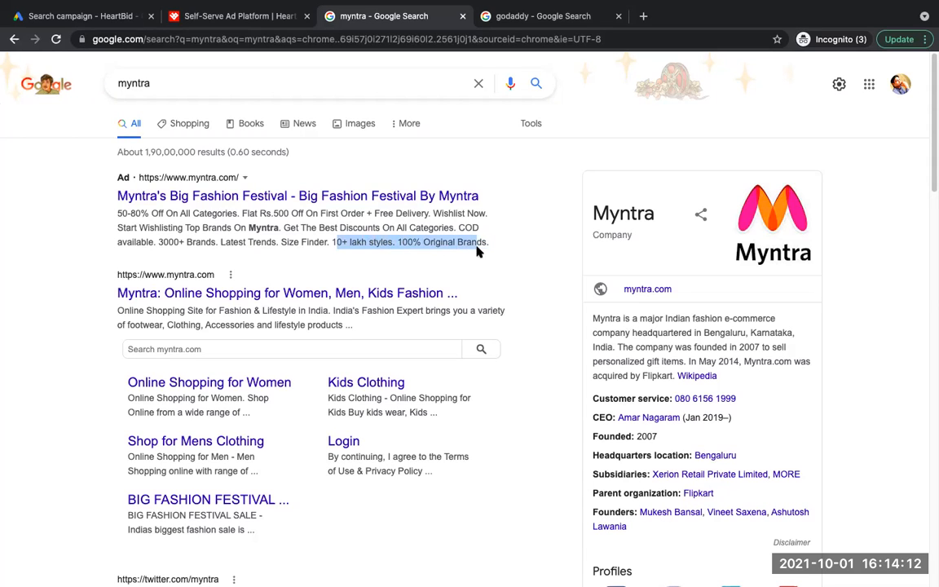
pyautogui.click(163, 242)
pyautogui.moveTo(161, 243); pyautogui.dragTo(210, 241)
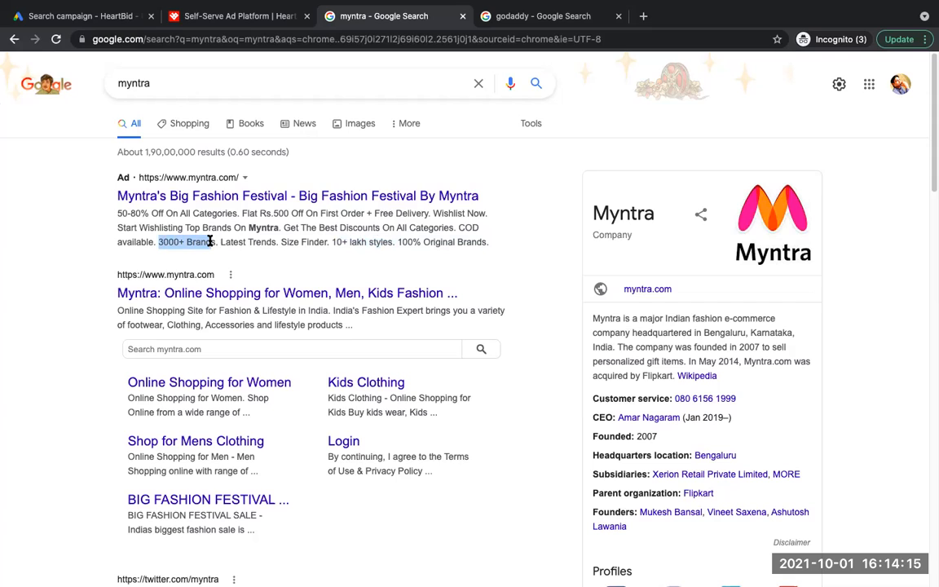
pyautogui.click(317, 236)
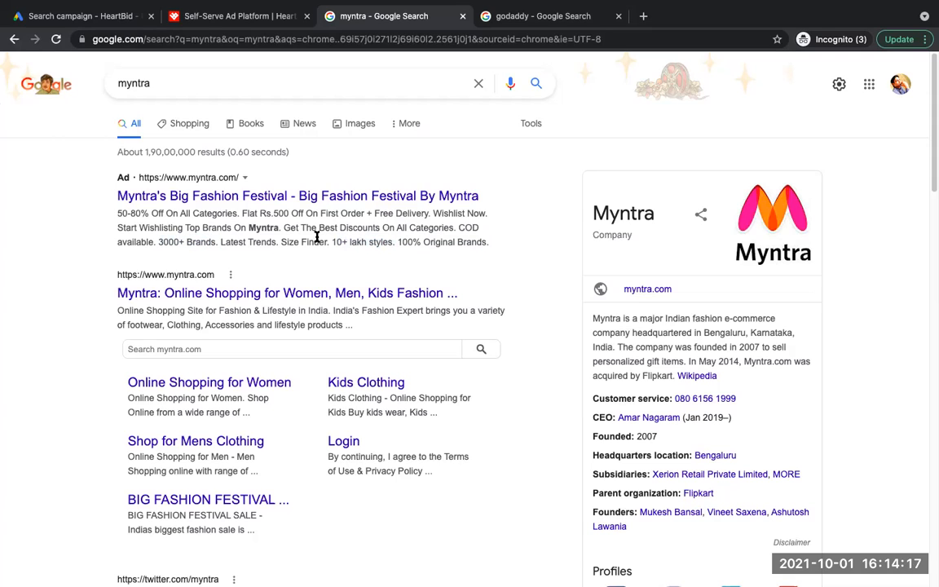
pyautogui.moveTo(284, 228); pyautogui.dragTo(222, 242)
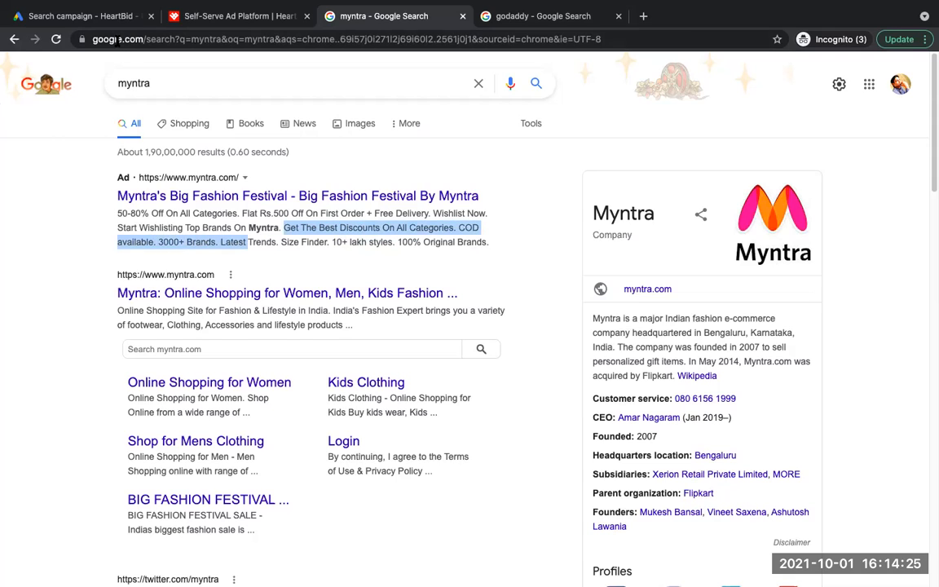
pyautogui.click(88, 16)
# Step: Enter "500+ Active clients" as callout text 1 of the new callout extension
pyautogui.click(204, 262)
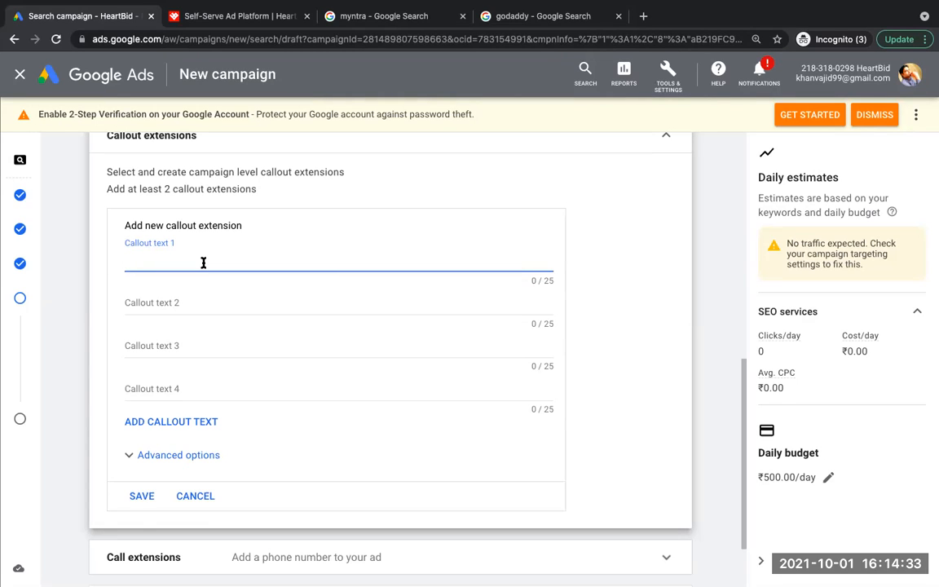
pyautogui.write('500+')
pyautogui.click(153, 302)
pyautogui.click(162, 263)
pyautogui.write('Active clients')
# Step: Enter "Real Time Reorting" as callout text 2
pyautogui.click(143, 300)
pyautogui.write('Real Time Reorting')
# Step: Enter "24/7 chat suport" as callout text 3 and save the callout extensions
pyautogui.click(157, 344)
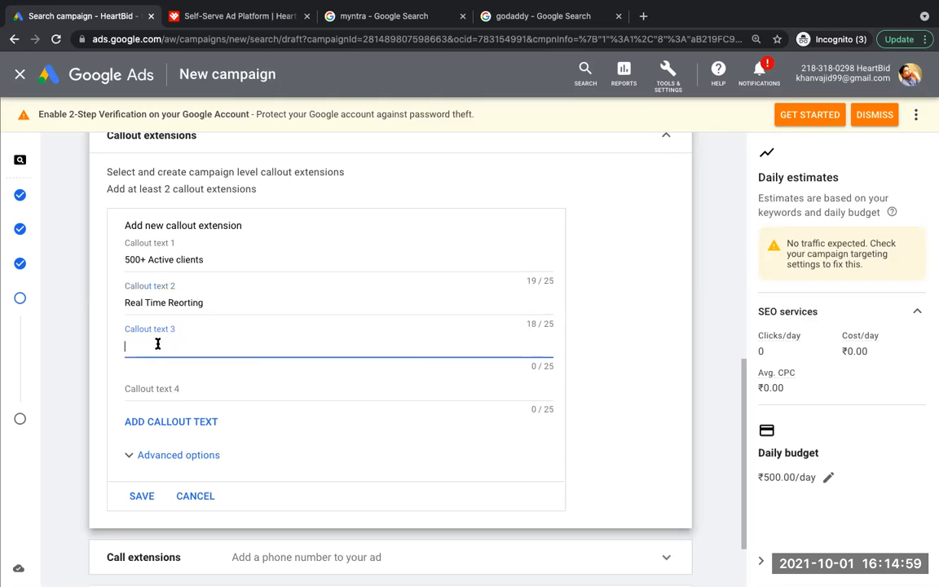
pyautogui.write('24/7 chat suport')
pyautogui.click(143, 498)
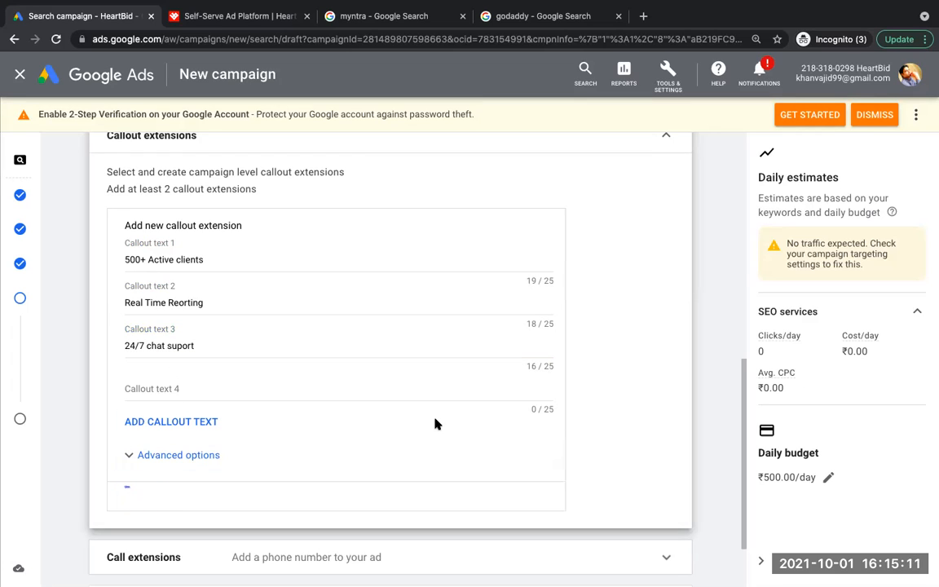
# Step: Highlight the description and callout text of the Myntra search ad for comparison, and return to Google Ads
pyautogui.click(383, 16)
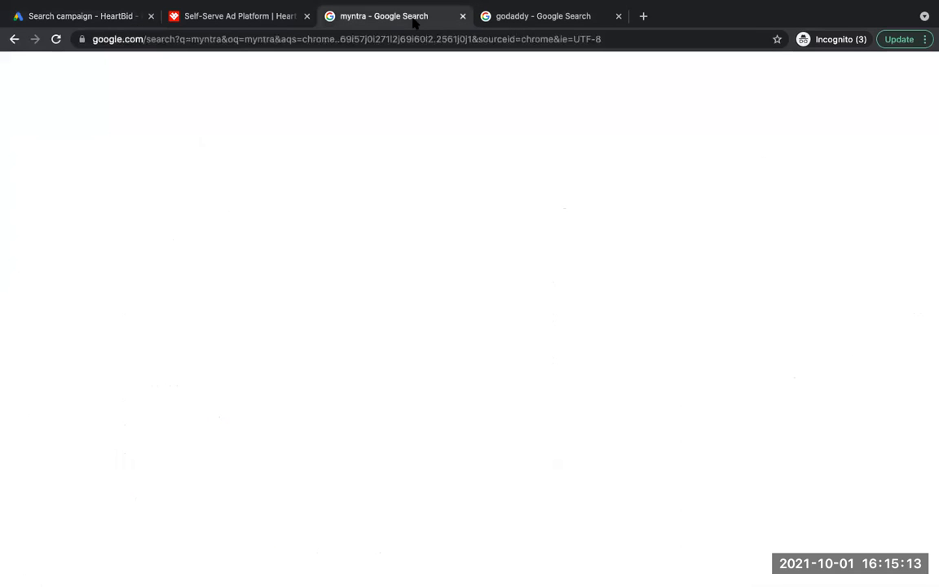
pyautogui.moveTo(119, 212); pyautogui.dragTo(496, 248)
pyautogui.click(79, 17)
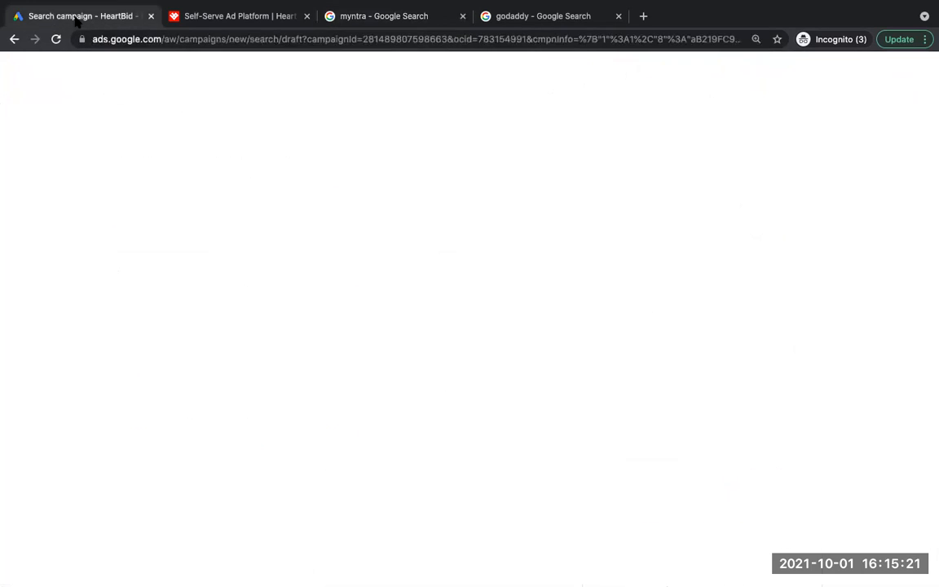
# Step: Preview the callouts in the mobile ad, highlight their text, and hide the preview
pyautogui.click(622, 394)
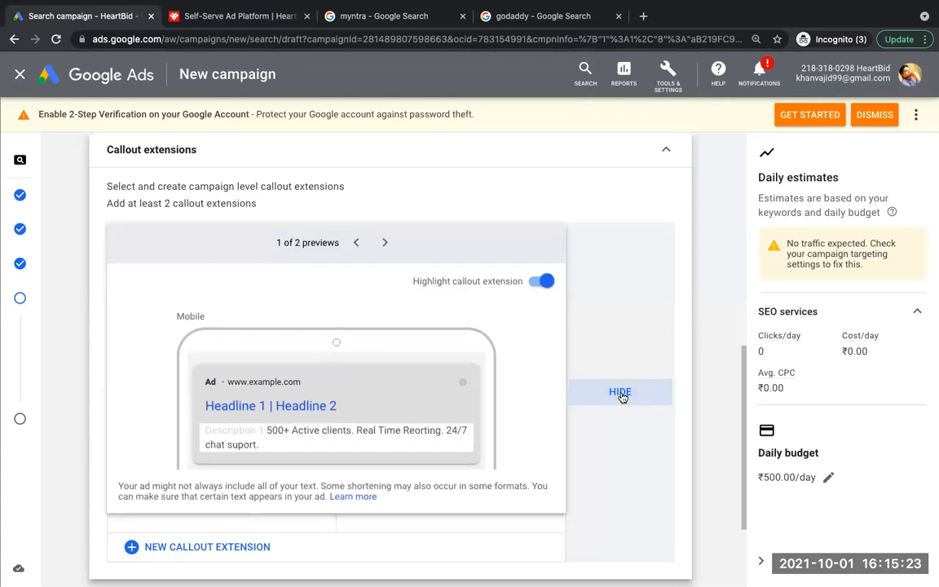
pyautogui.moveTo(265, 431); pyautogui.dragTo(288, 453)
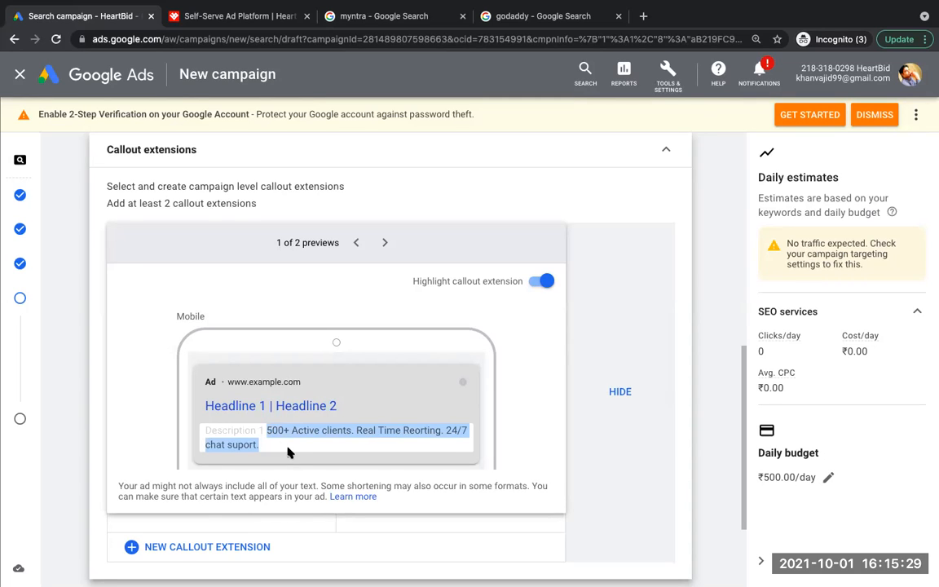
pyautogui.click(621, 399)
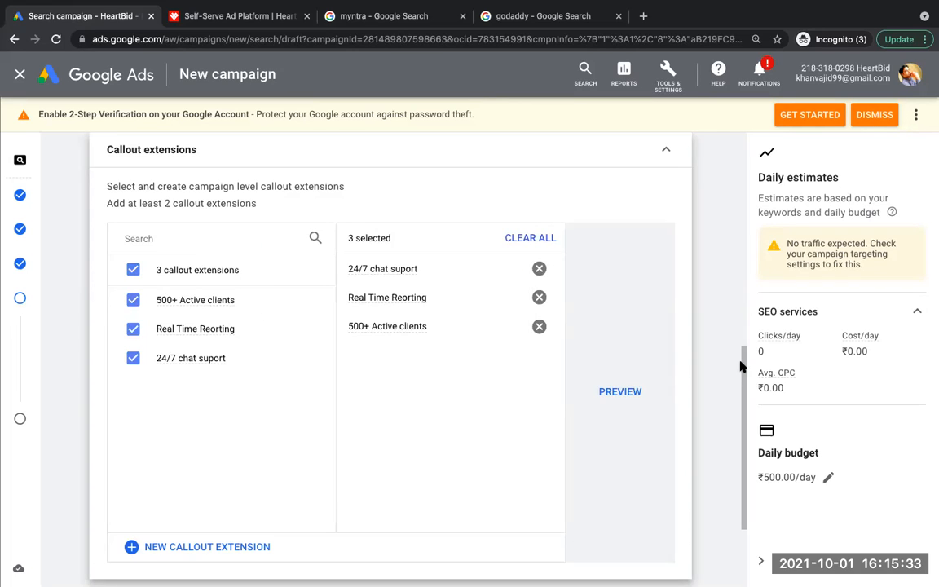
# Step: Open the call extensions section and select the existing phone number as the campaign's call extension
pyautogui.moveTo(742, 356); pyautogui.dragTo(746, 436)
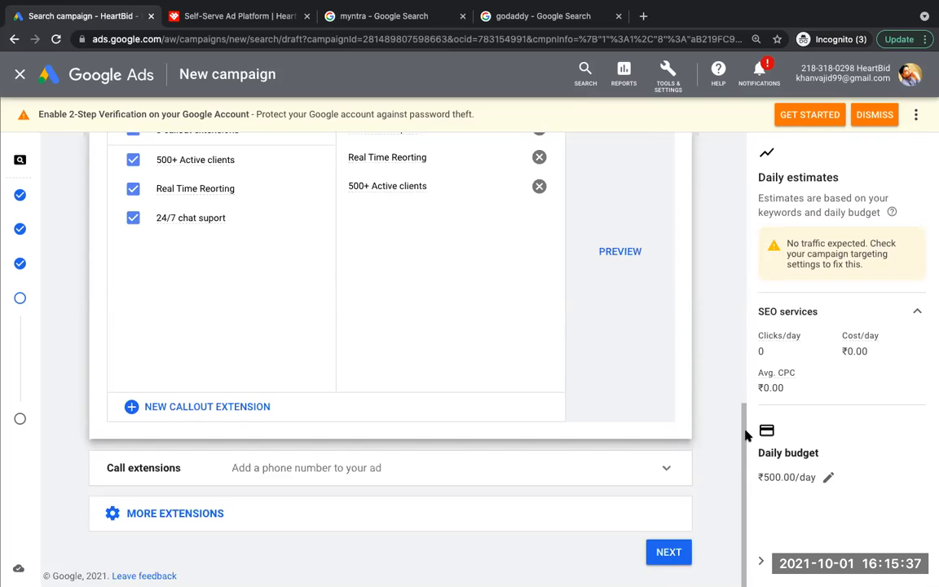
pyautogui.click(665, 466)
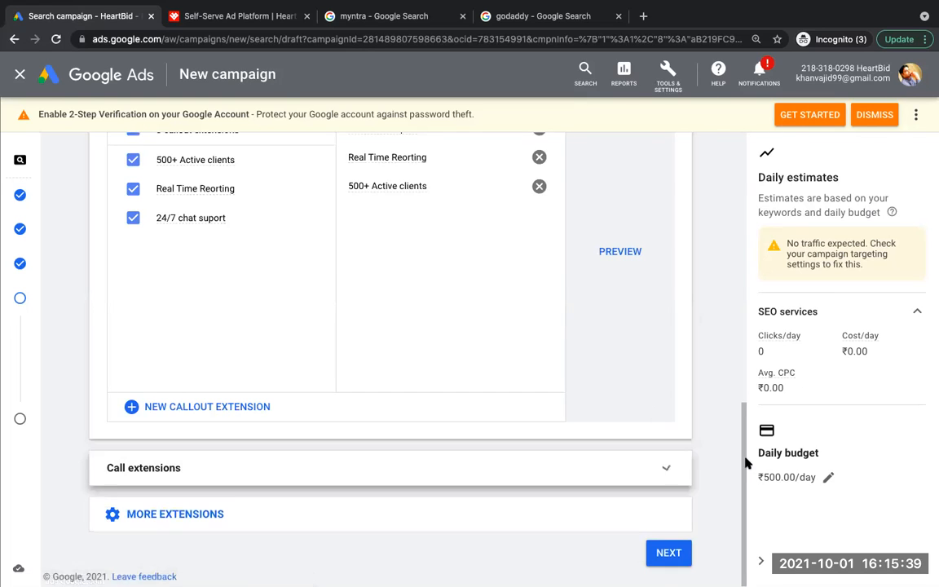
pyautogui.moveTo(746, 447); pyautogui.dragTo(747, 515)
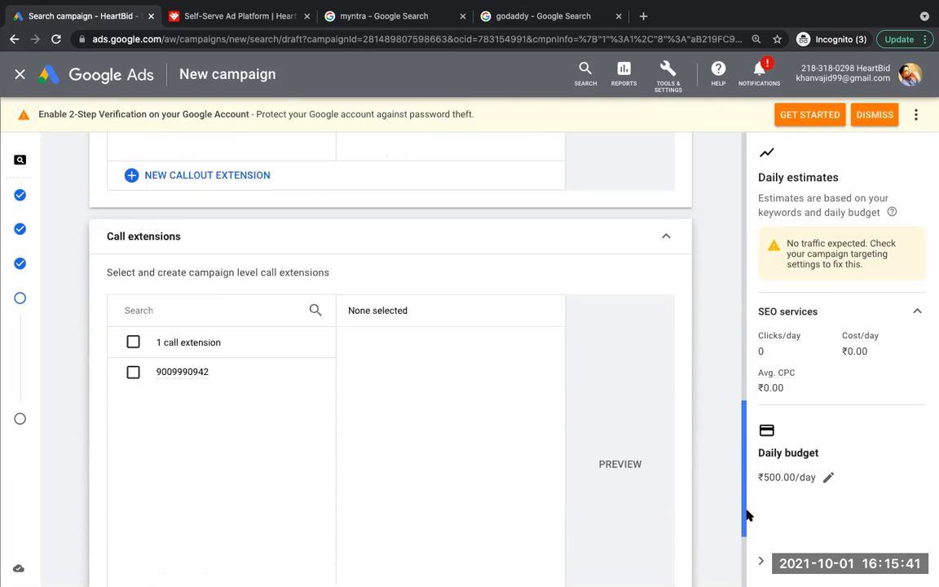
pyautogui.click(132, 372)
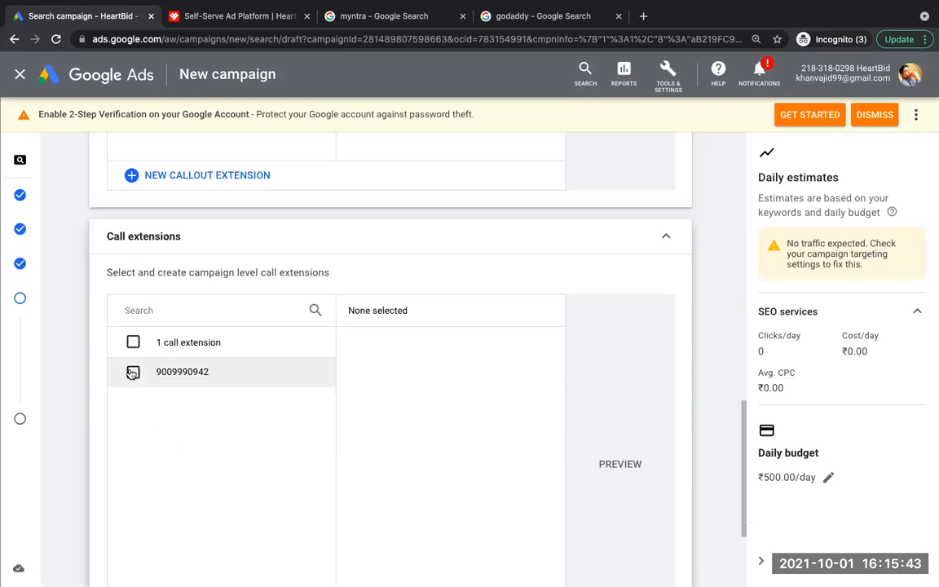
# Step: Preview the call extension in the mobile and desktop versions of the ad, and hide the preview
pyautogui.click(615, 466)
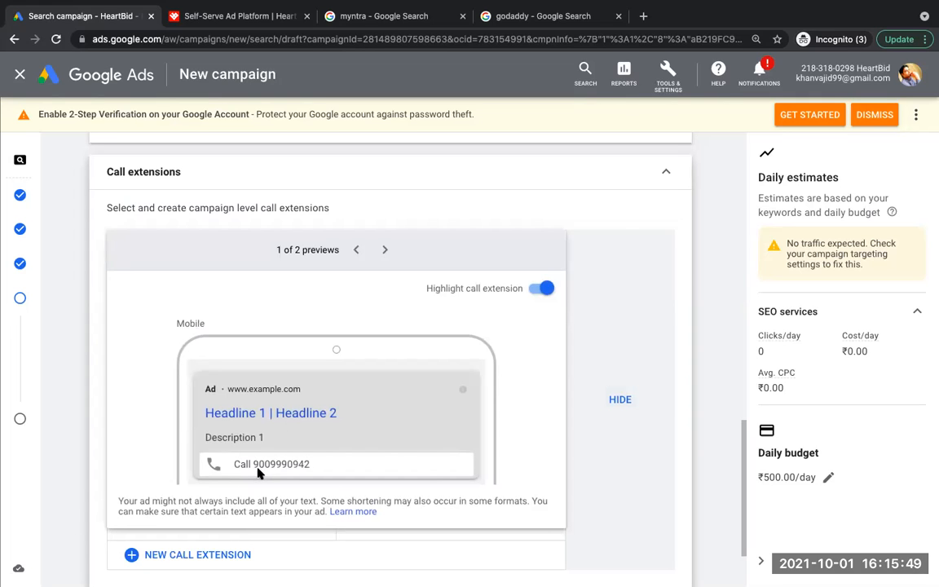
pyautogui.click(383, 251)
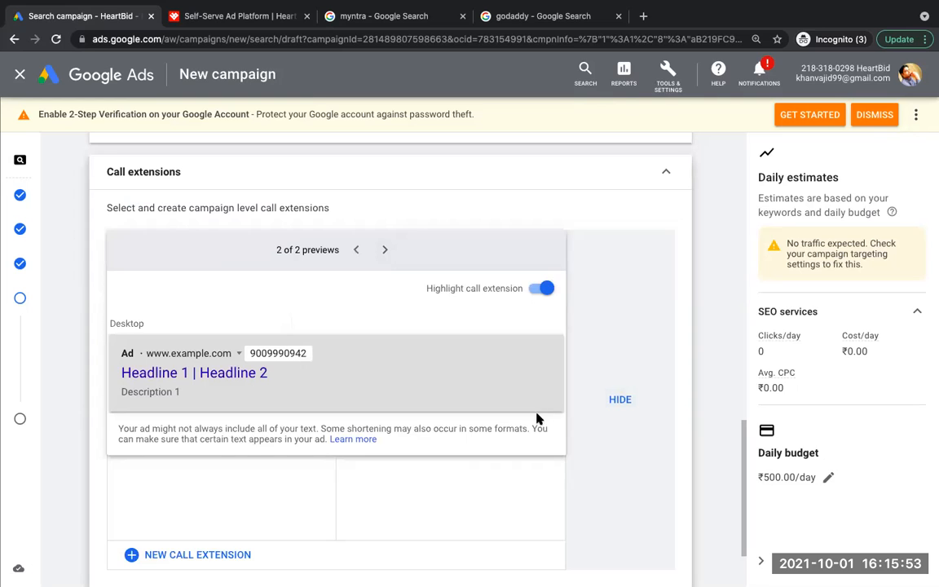
pyautogui.click(617, 400)
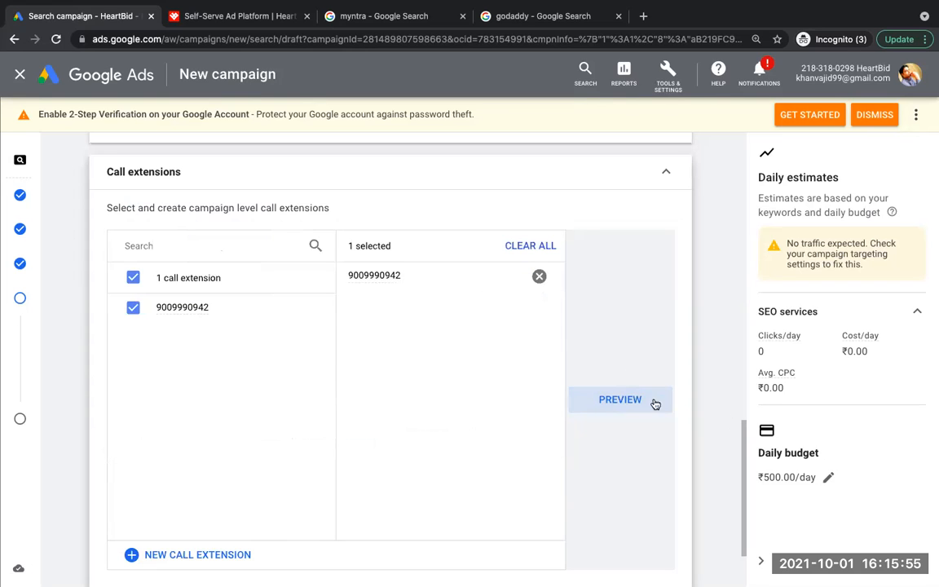
# Step: Show the additional extension types, choose lead form extensions and start creating a new lead form extension
pyautogui.moveTo(744, 443); pyautogui.dragTo(740, 530)
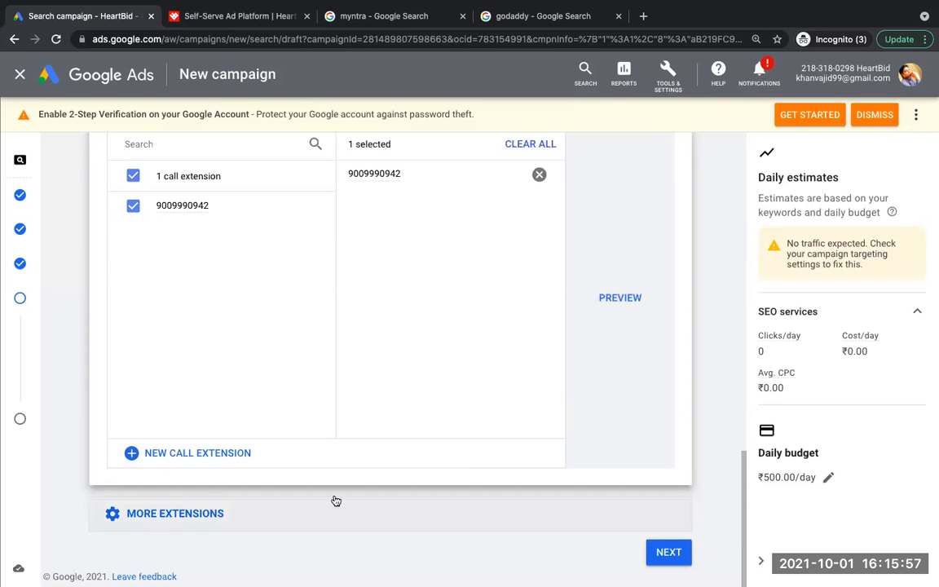
pyautogui.click(156, 519)
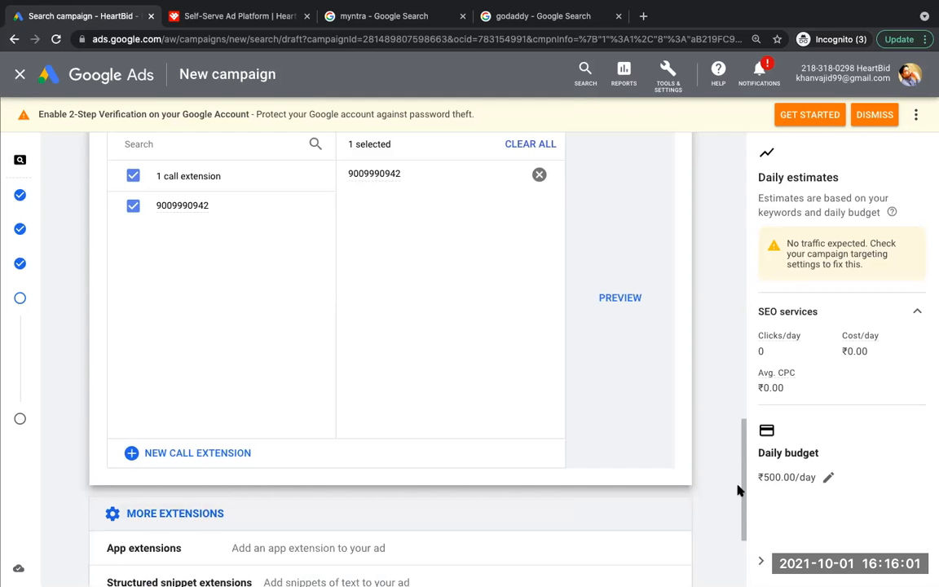
pyautogui.moveTo(741, 473); pyautogui.dragTo(750, 539)
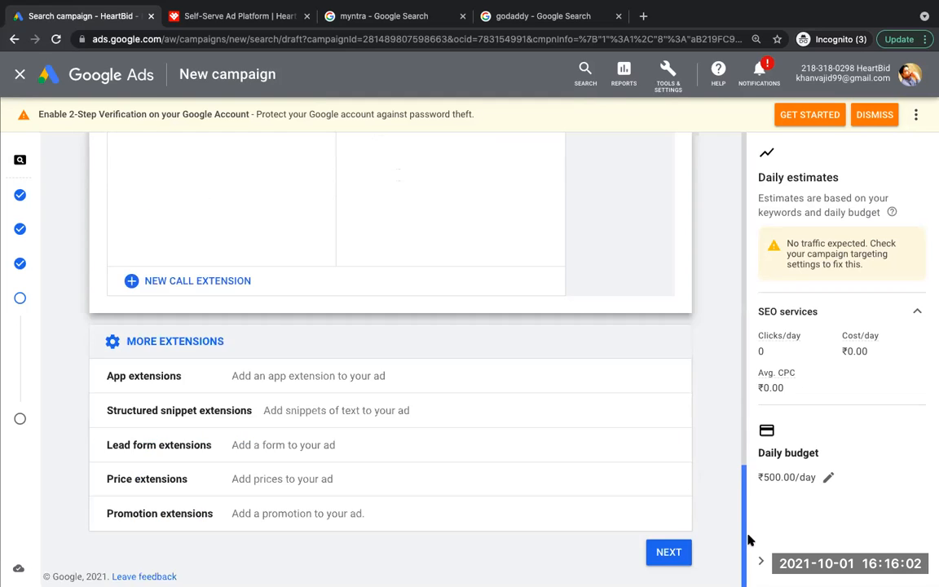
pyautogui.click(315, 445)
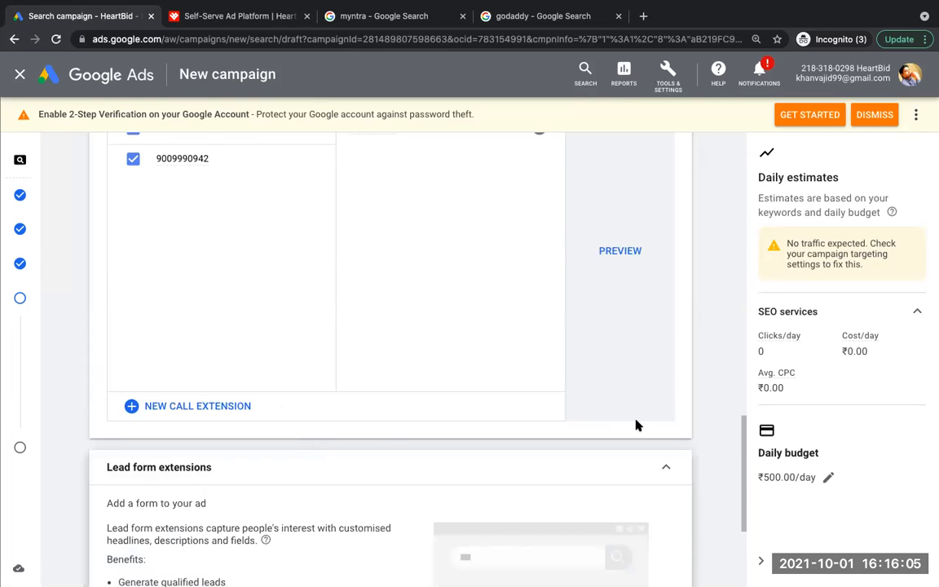
pyautogui.moveTo(743, 478); pyautogui.dragTo(750, 555)
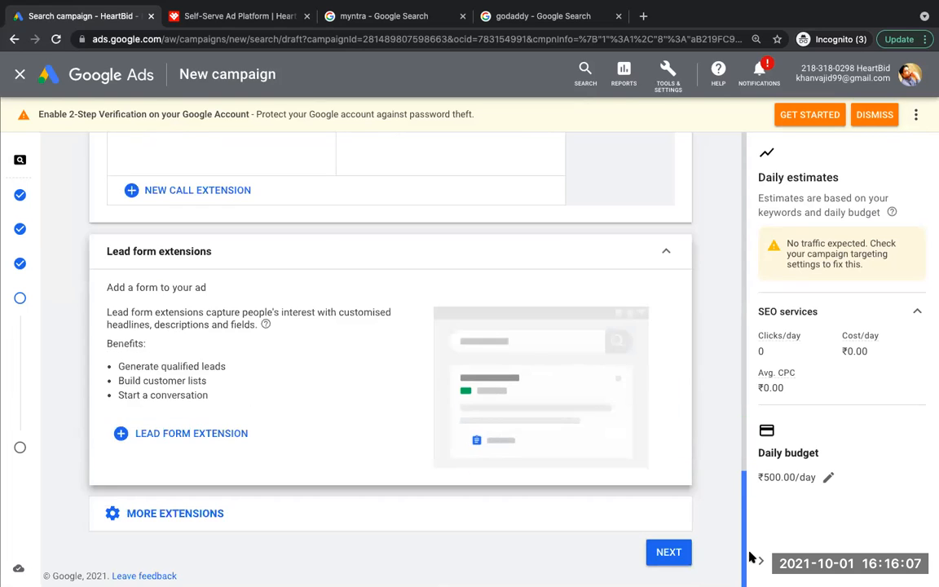
pyautogui.click(172, 437)
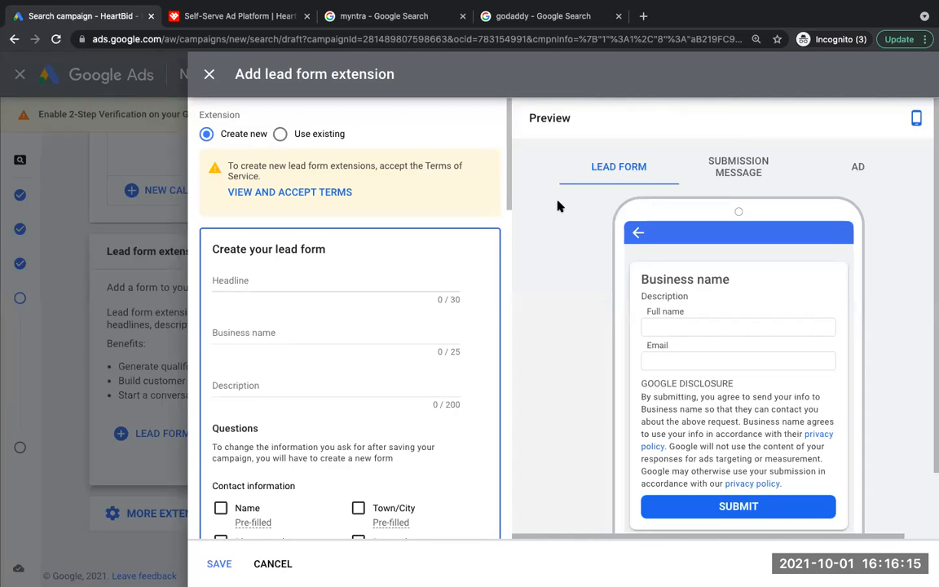
# Step: Switch the lead form preview to the desktop ad and set the call-to-action to "Get quote"
pyautogui.click(849, 177)
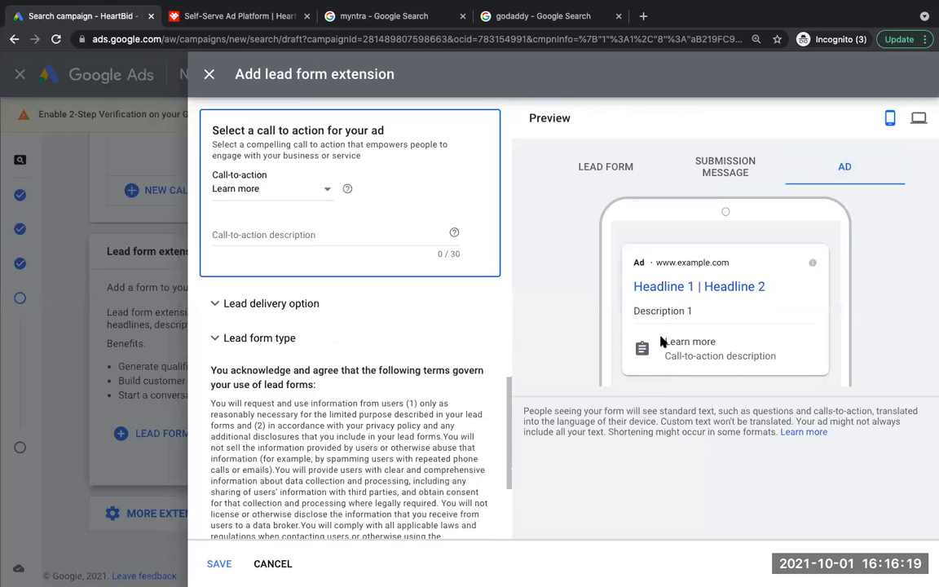
pyautogui.click(923, 120)
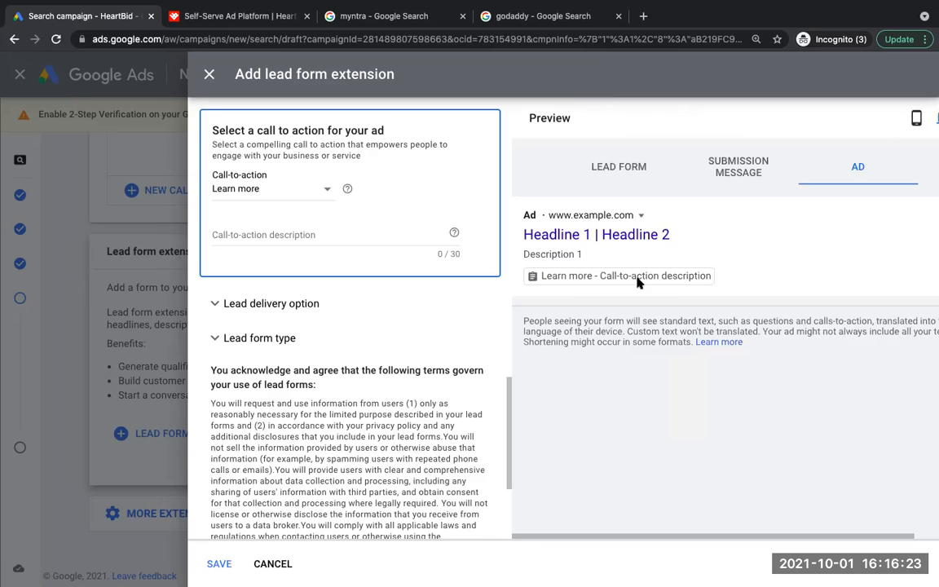
pyautogui.click(251, 199)
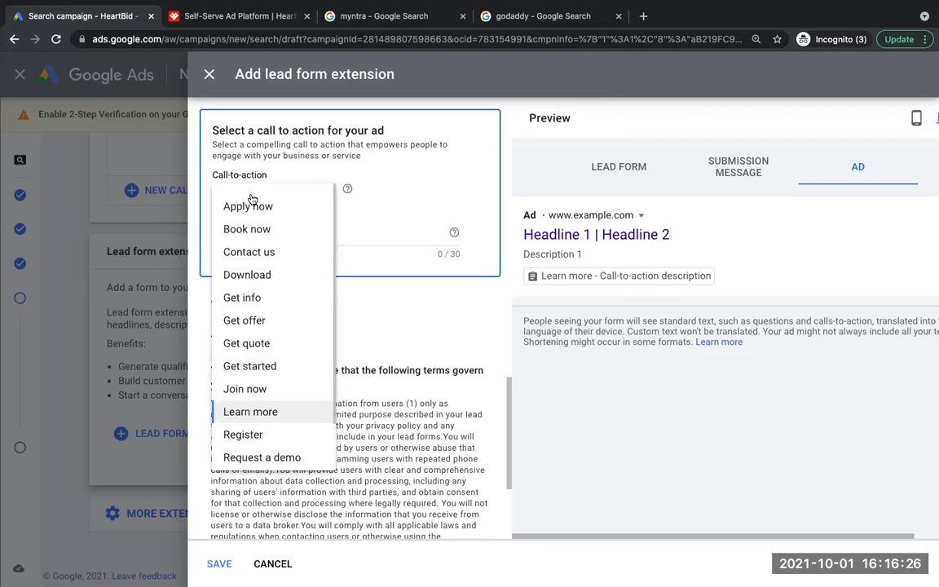
pyautogui.click(257, 342)
pyautogui.click(239, 237)
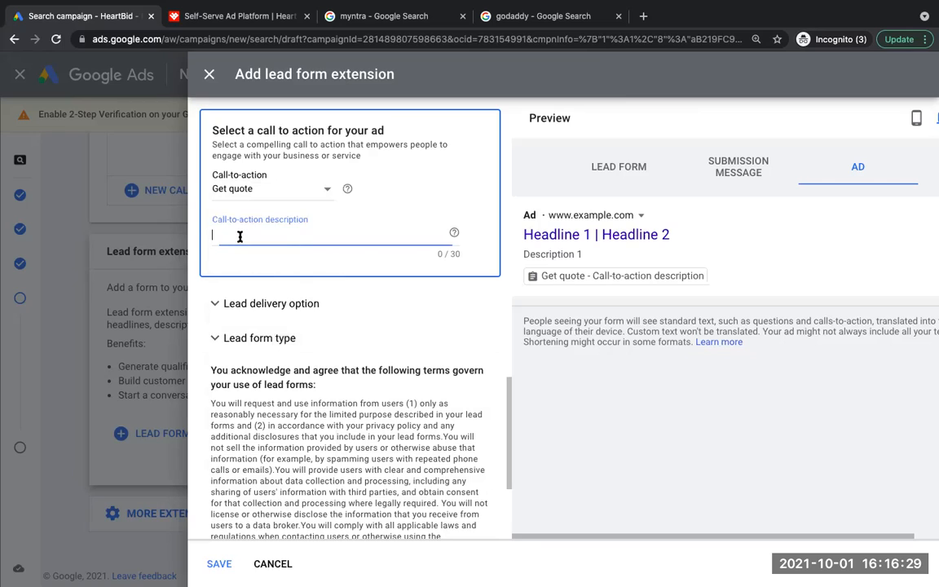
pyautogui.write('GET')
pyautogui.write(' I')
pyautogui.write('T NOW')
pyautogui.press('BackSpace')
pyautogui.press('BackSpace')
pyautogui.press('BackSpace')
pyautogui.press('BackSpace')
pyautogui.press('BackSpace')
pyautogui.press('BackSpace')
pyautogui.press('BackSpace')
pyautogui.press('BackSpace')
# Step: Enter "GET 3 days" as the beginning of the call-to-action description
pyautogui.write('GET 3 dy')
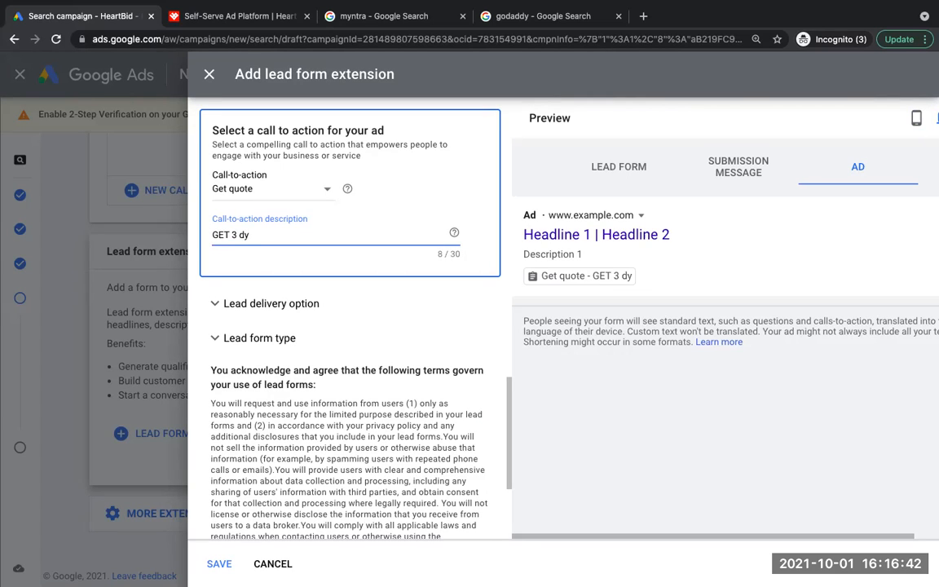
pyautogui.press('BackSpace')
pyautogui.write('as')
pyautogui.press('BackSpace')
pyautogui.write('ys')
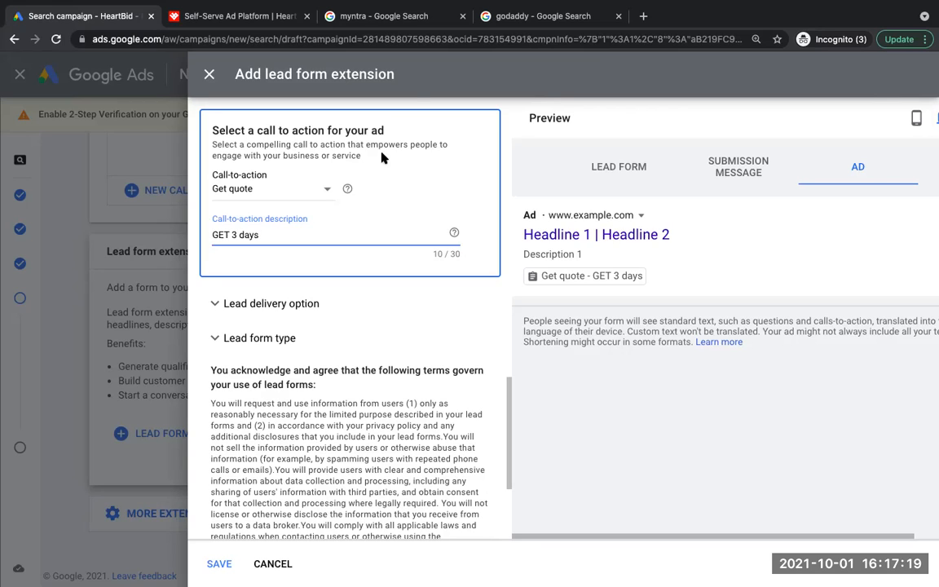
# Step: Examine the Myntra ad in the Google search results as an example, and return to the lead form extension in Google Ads
pyautogui.click(374, 15)
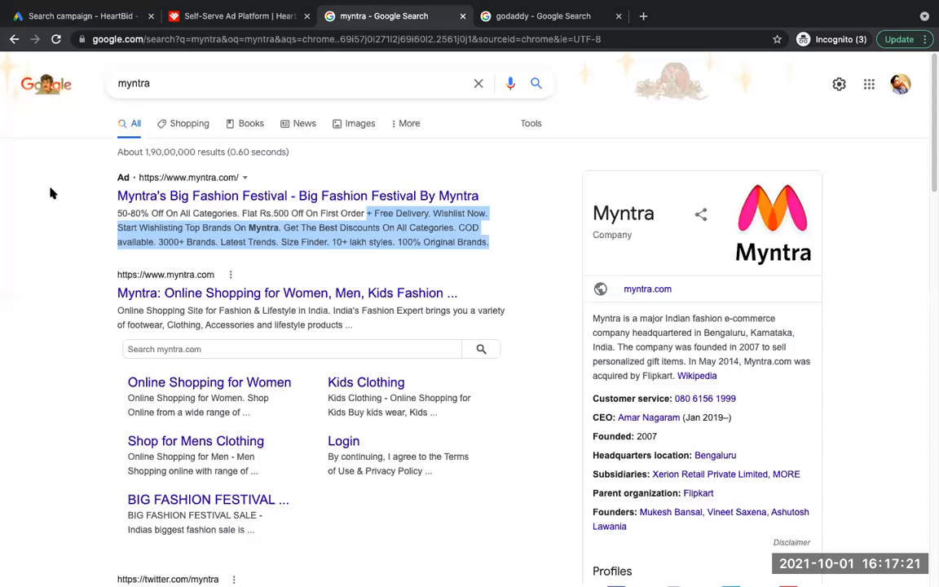
pyautogui.click(70, 194)
pyautogui.moveTo(115, 163); pyautogui.dragTo(472, 243)
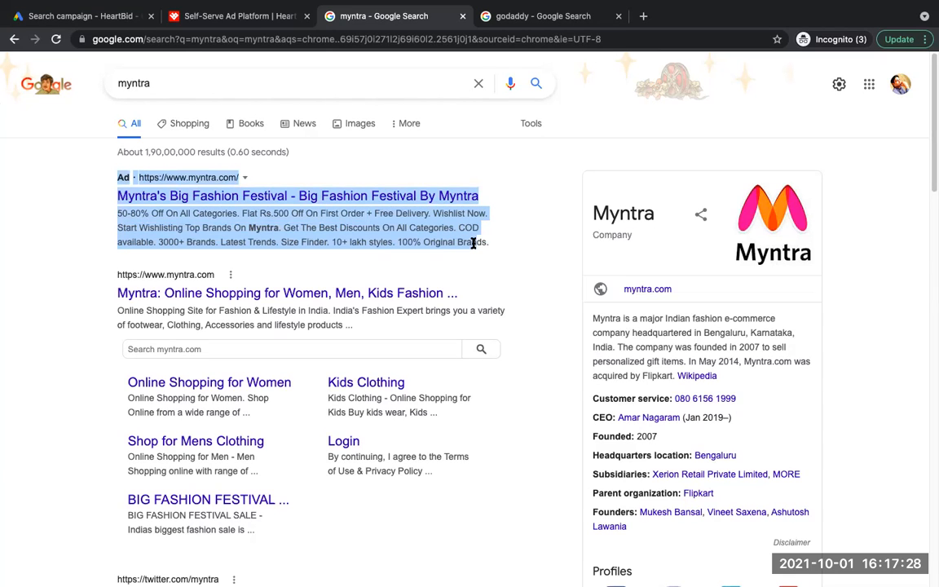
pyautogui.click(81, 16)
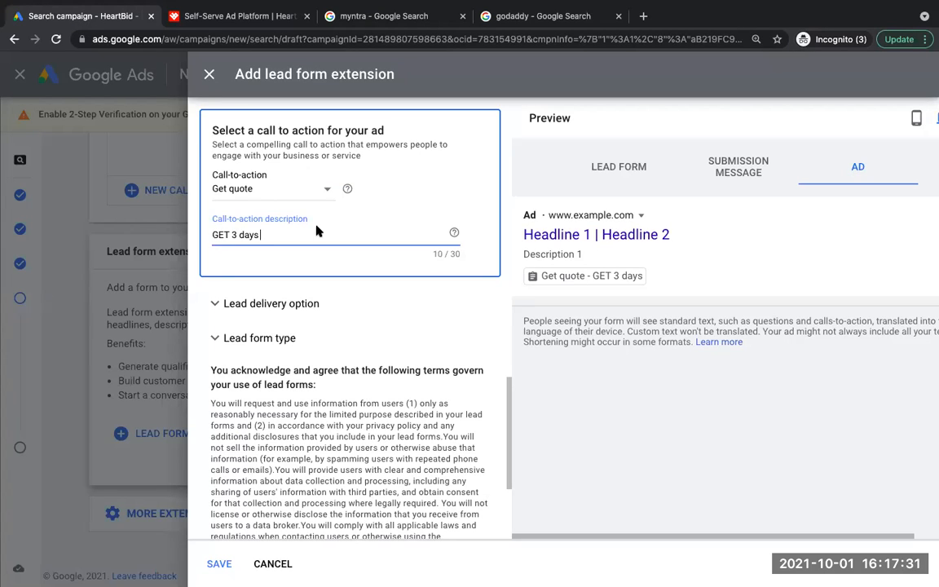
# Step: Complete the call-to-action description as "GET 3 days Demo" and switch the preview to the lead form
pyautogui.write('Demo')
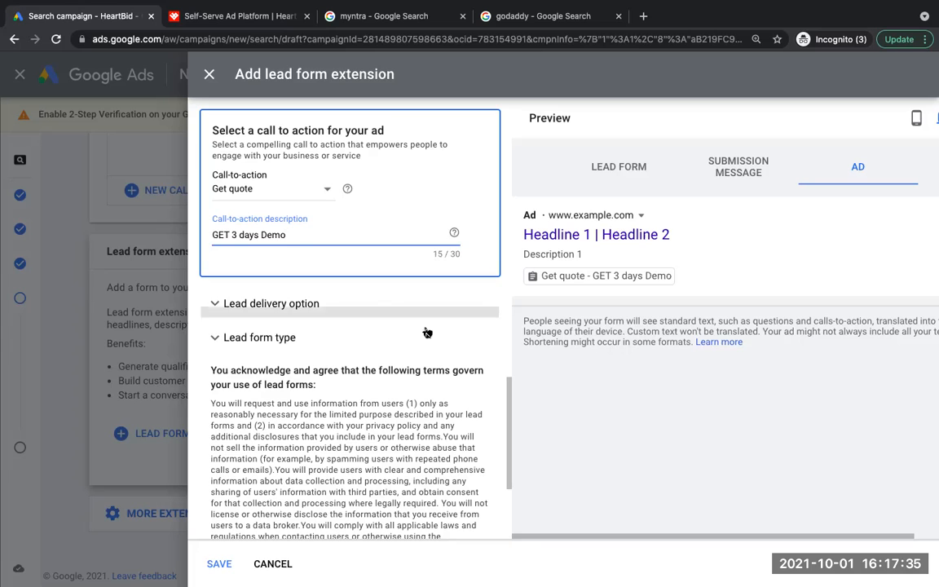
pyautogui.moveTo(511, 419); pyautogui.dragTo(504, 391)
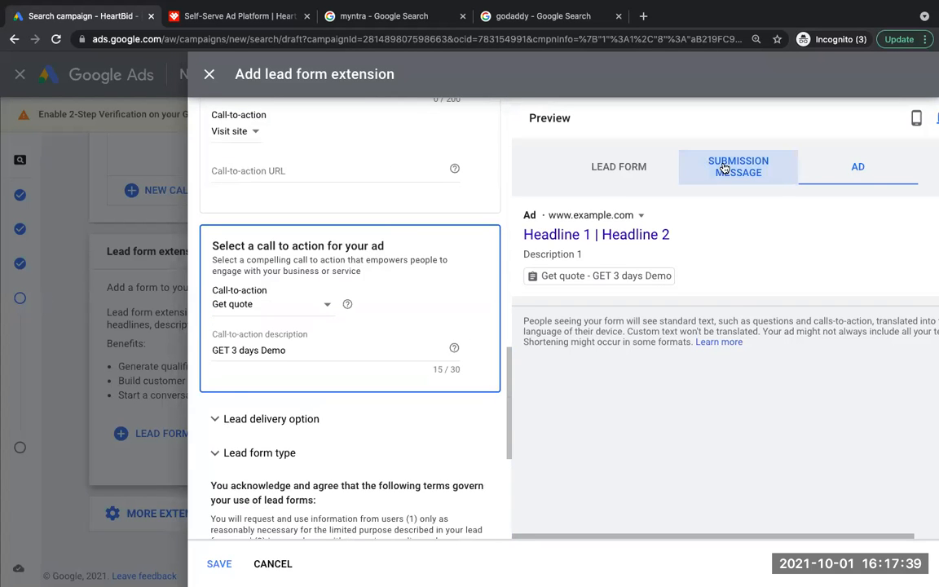
pyautogui.click(681, 170)
pyautogui.click(620, 172)
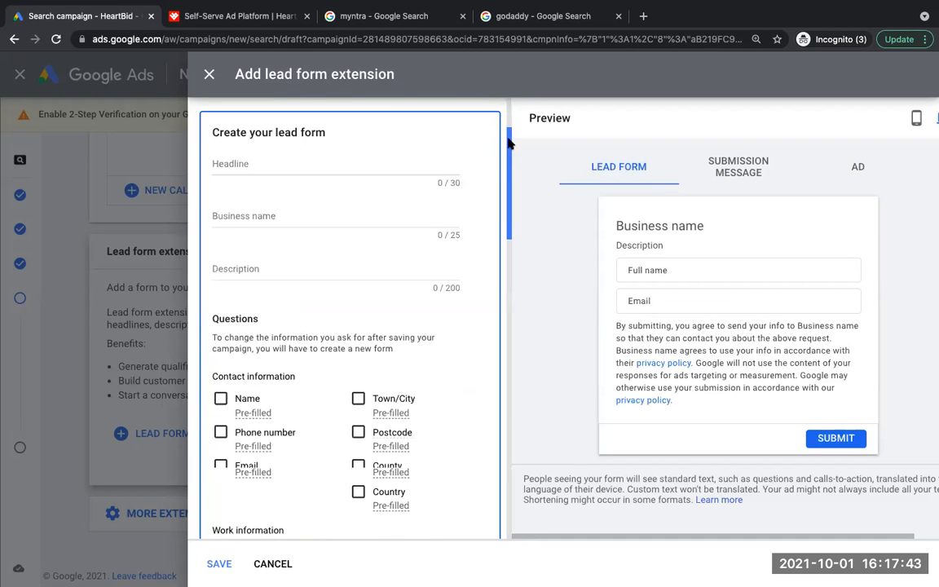
# Step: Set the lead form's headline to "Advertising services"
pyautogui.scroll(1, 508, 139)
pyautogui.moveTo(507, 139); pyautogui.dragTo(508, 160)
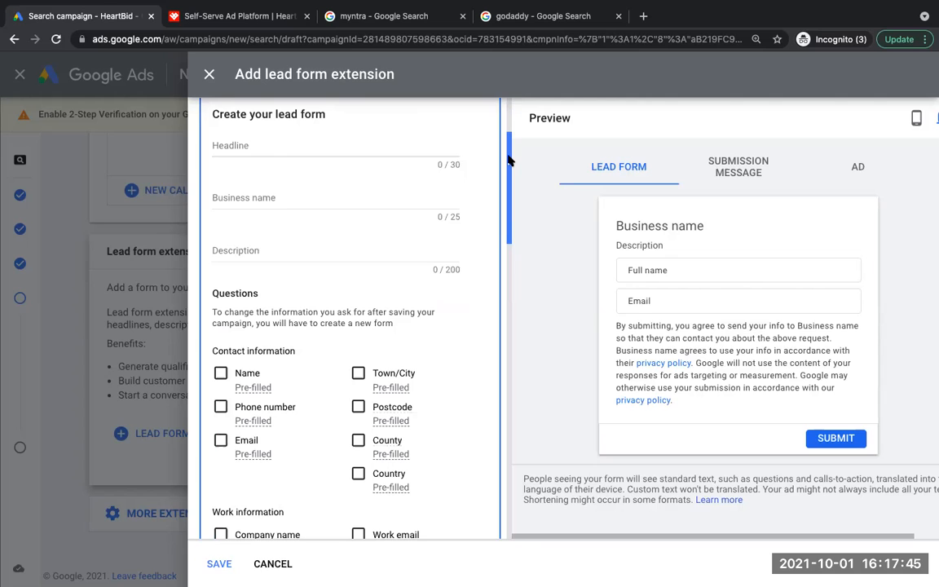
pyautogui.moveTo(508, 160); pyautogui.dragTo(508, 157)
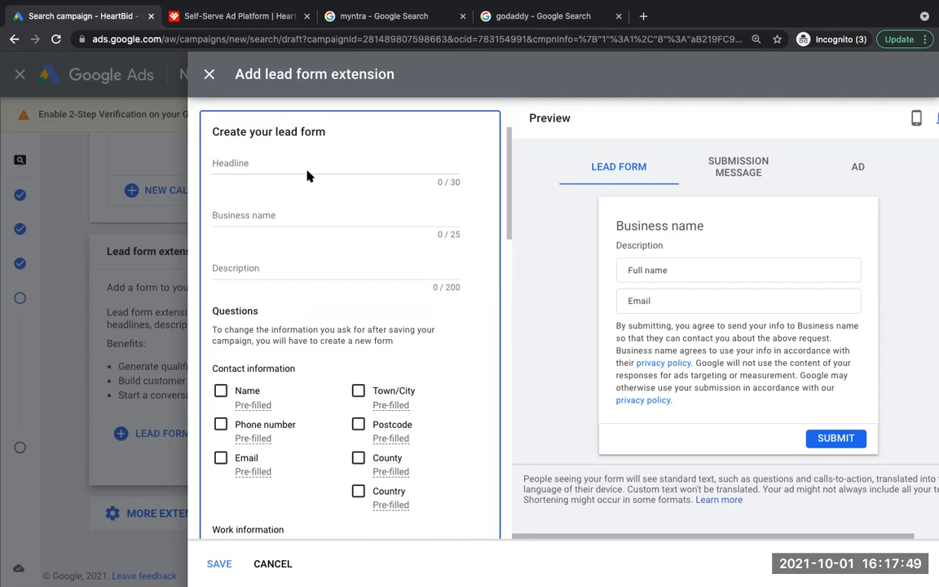
pyautogui.click(253, 163)
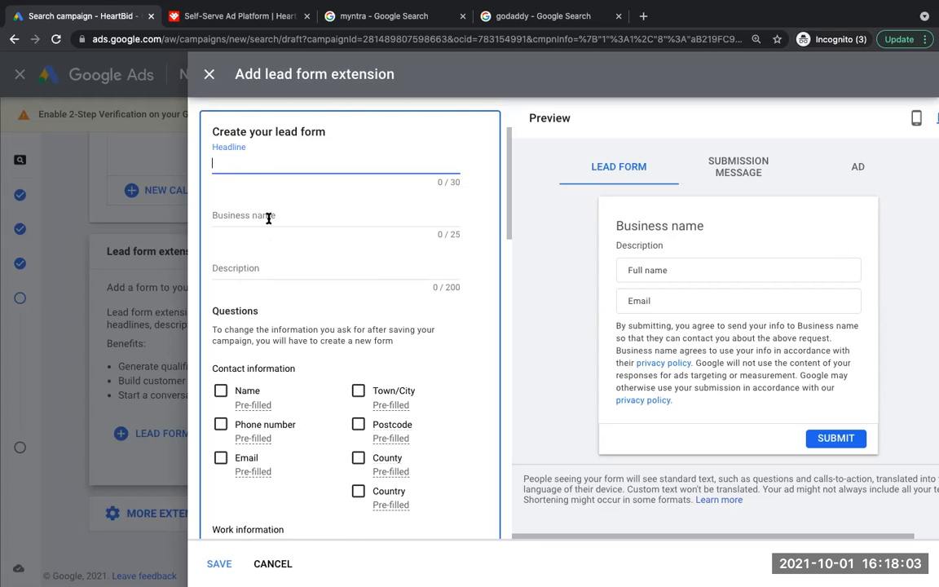
pyautogui.write('DM')
pyautogui.press('BackSpace')
pyautogui.press('BackSpace')
pyautogui.write('Advertising services')
# Step: Enter "Heat Bid" as the lead form's business name
pyautogui.click(282, 217)
pyautogui.write('Heat Bid')
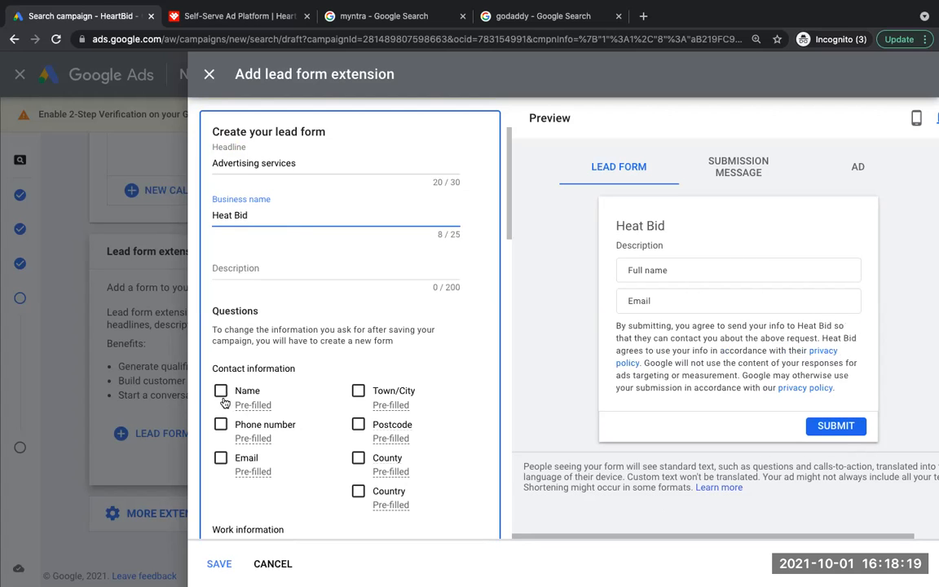
# Step: Add name, phone number and email as contact information questions in the lead form
pyautogui.click(220, 390)
pyautogui.click(220, 476)
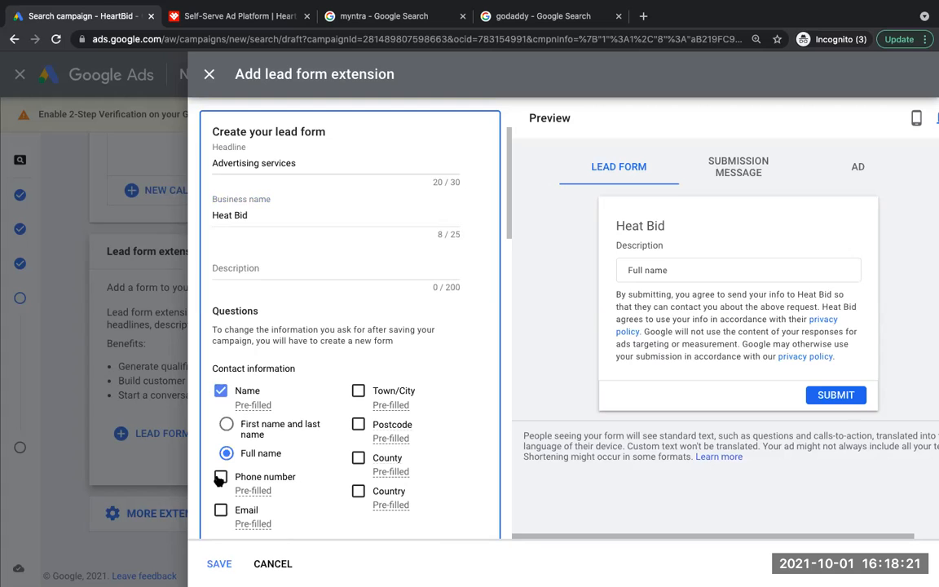
pyautogui.click(220, 509)
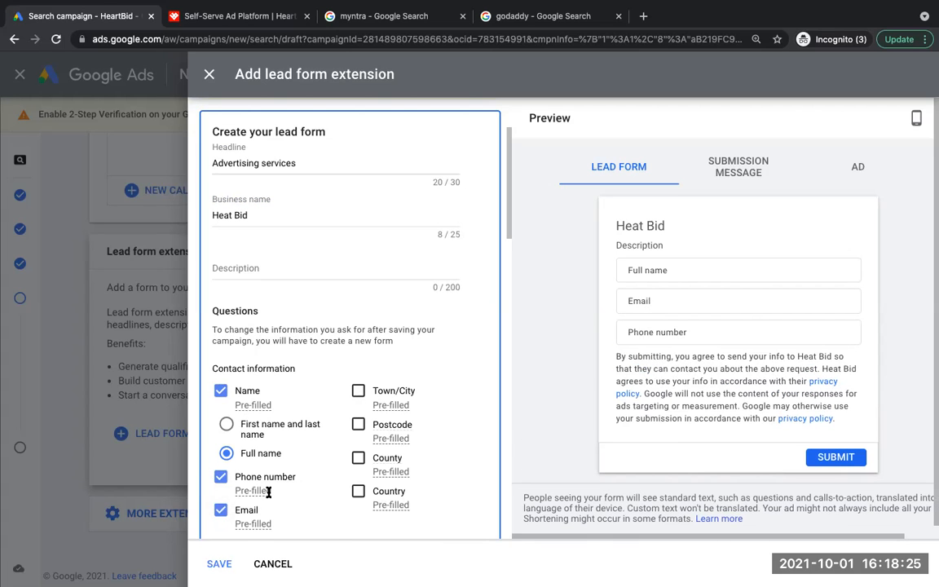
pyautogui.moveTo(268, 491)
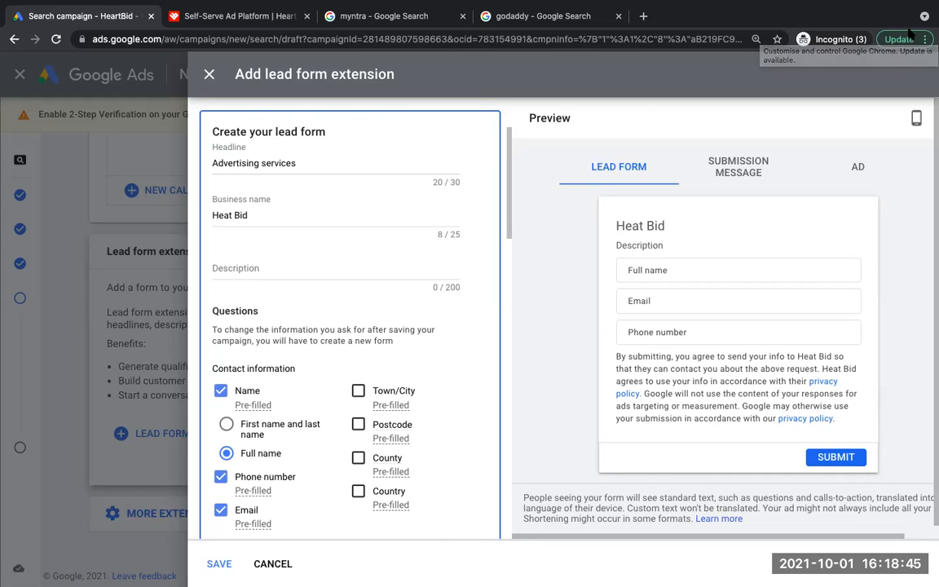
# Step: Try to save the lead form extension by accepting the Terms of Service, and cancel the extension
pyautogui.moveTo(509, 220); pyautogui.dragTo(500, 543)
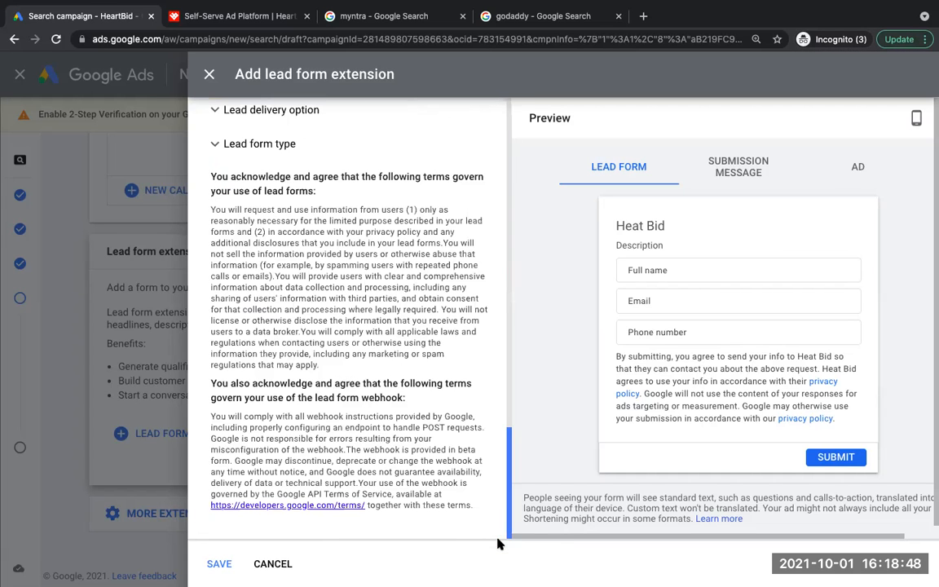
pyautogui.click(219, 563)
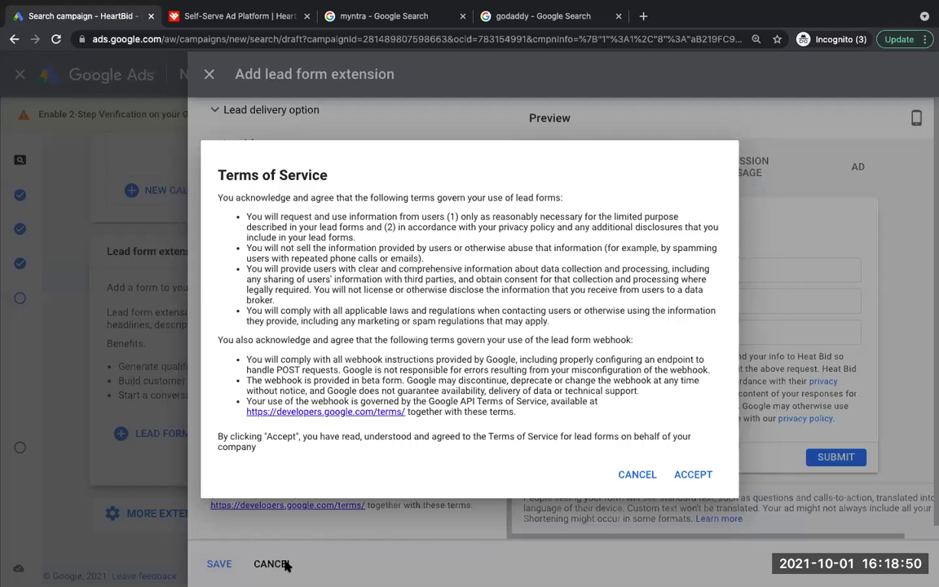
pyautogui.click(694, 478)
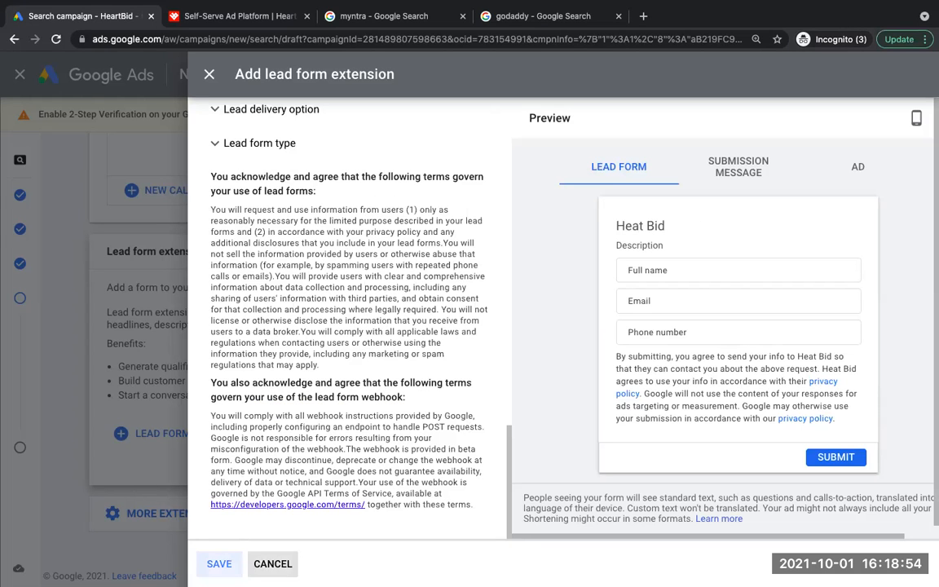
pyautogui.click(272, 563)
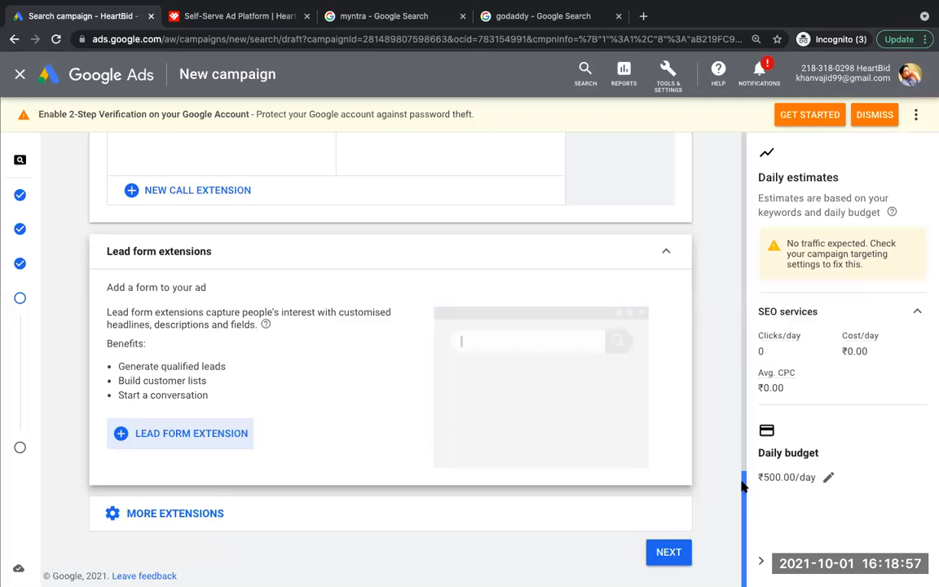
# Step: Continue to the campaign review, go through the summary and publish the campaign despite its missing information
pyautogui.click(667, 551)
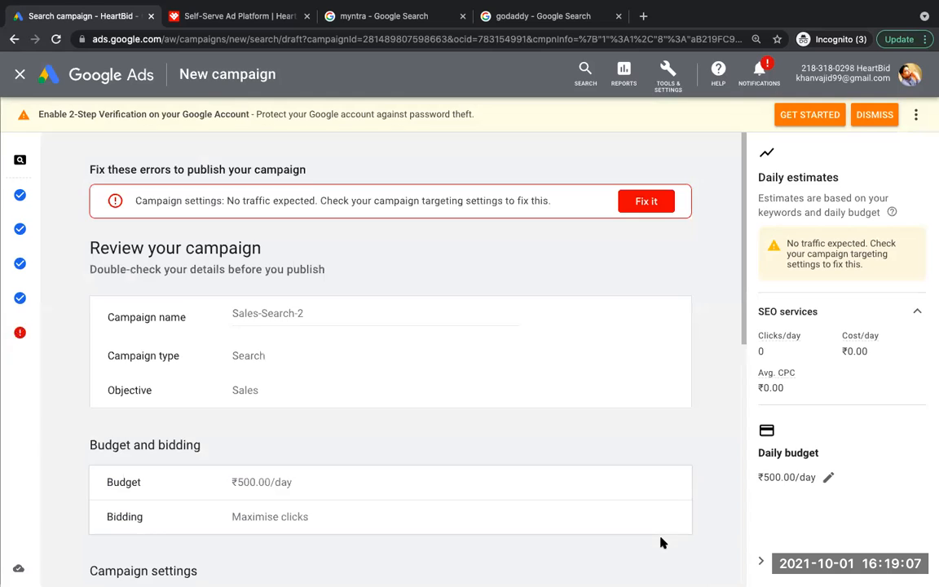
pyautogui.moveTo(745, 279); pyautogui.dragTo(756, 526)
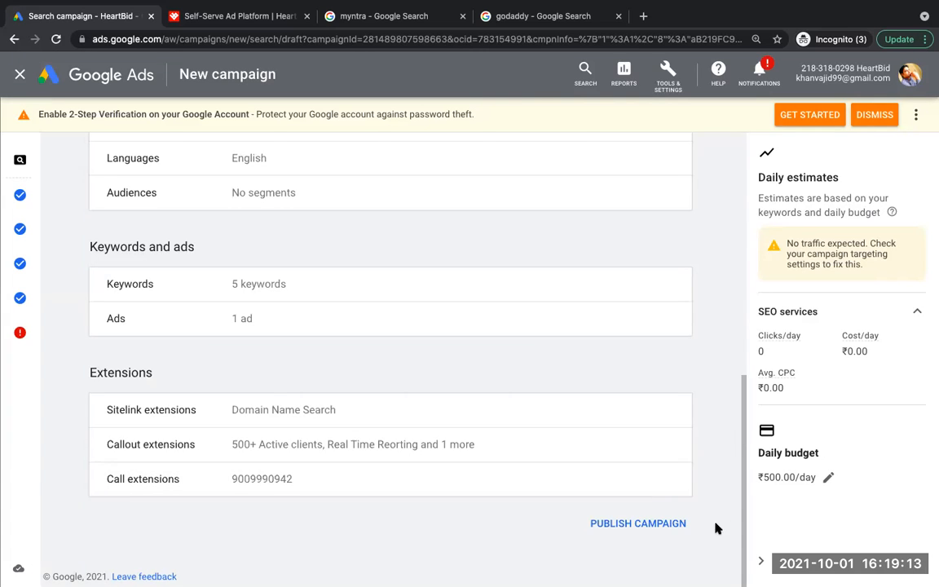
pyautogui.click(635, 525)
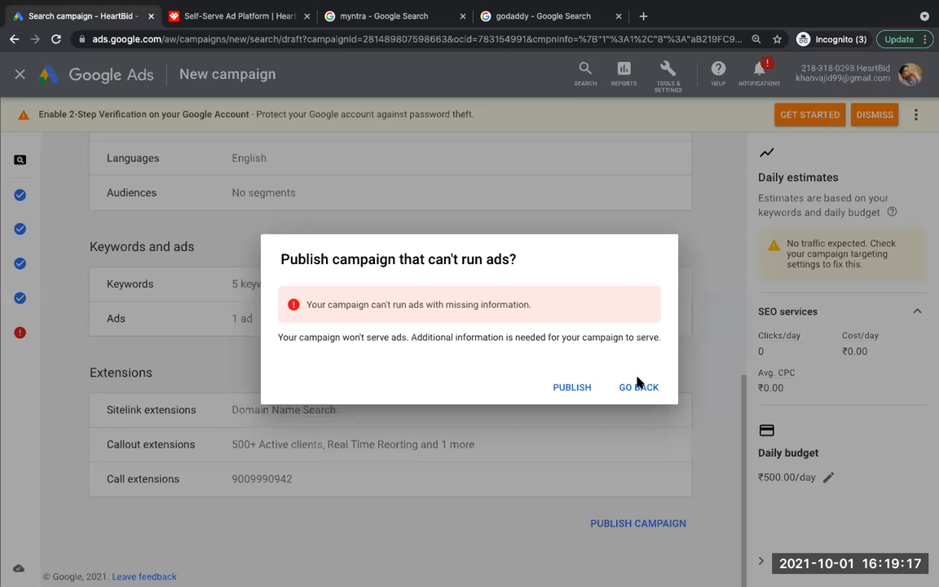
pyautogui.click(571, 388)
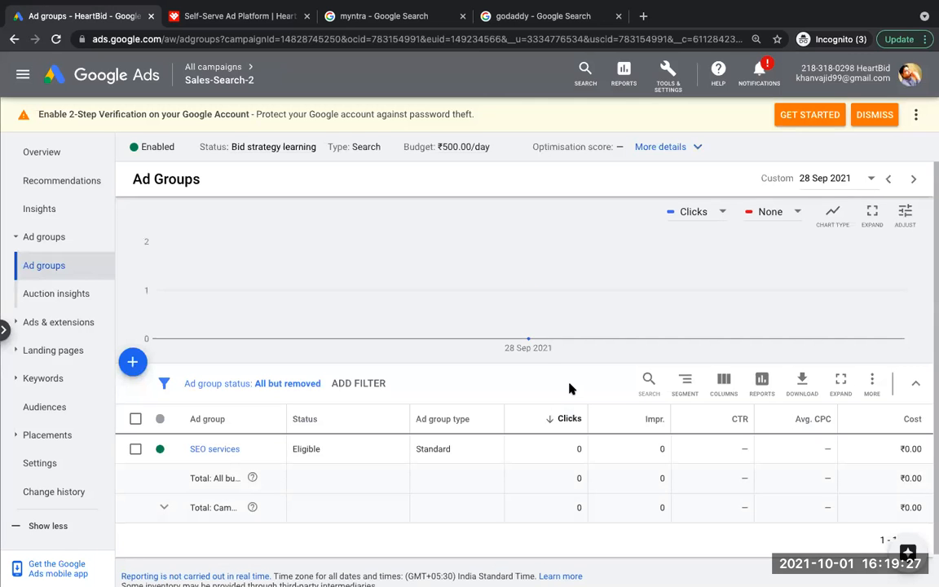
# Step: Show the list of all campaigns and open the Sales-Search-2 campaign
pyautogui.click(224, 71)
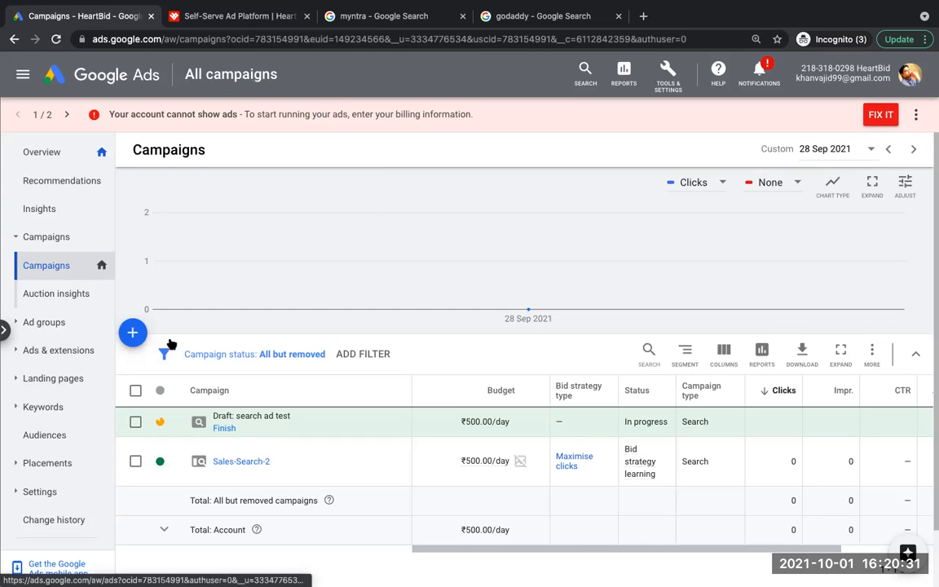
pyautogui.click(227, 463)
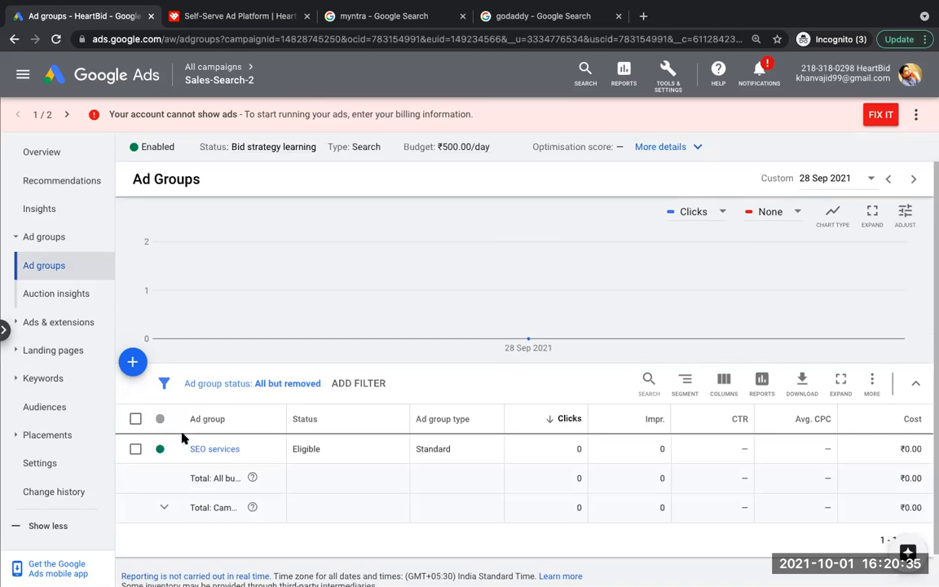
pyautogui.click(133, 363)
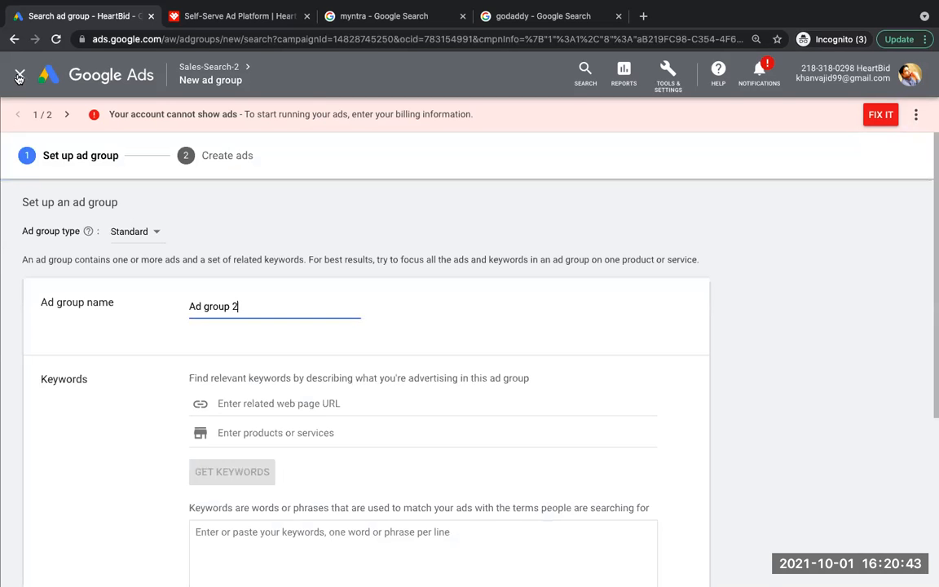
pyautogui.click(19, 76)
pyautogui.click(608, 344)
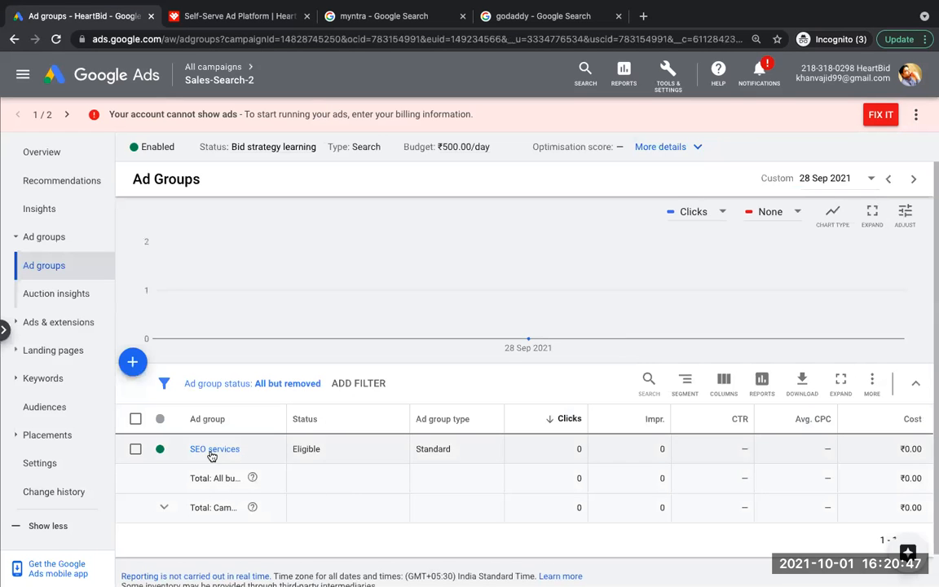
# Step: Open the SEO services ad group and show its ads
pyautogui.click(211, 449)
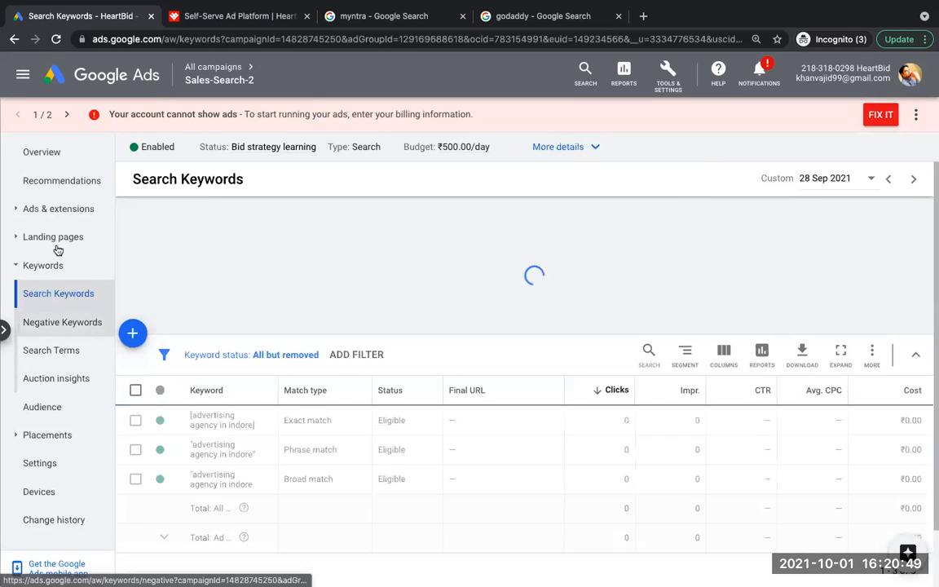
pyautogui.click(55, 210)
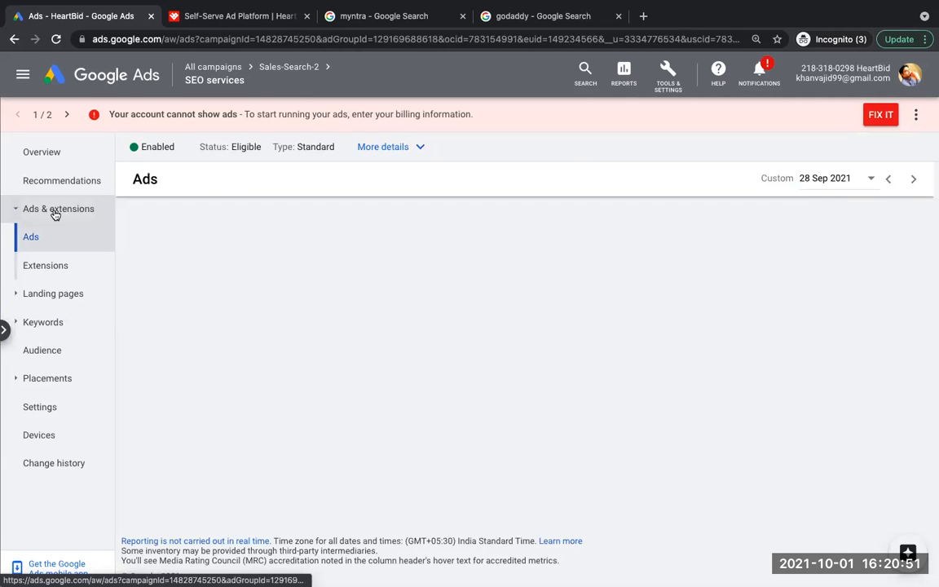